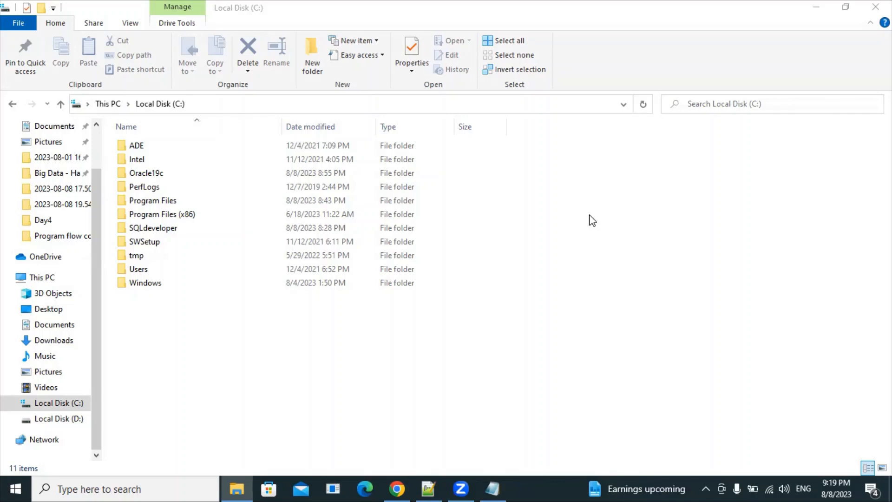
Step: Open C:\Oracle19c to show the zipped database download beside its extracted folder, then switch to Chrome
click(188, 180)
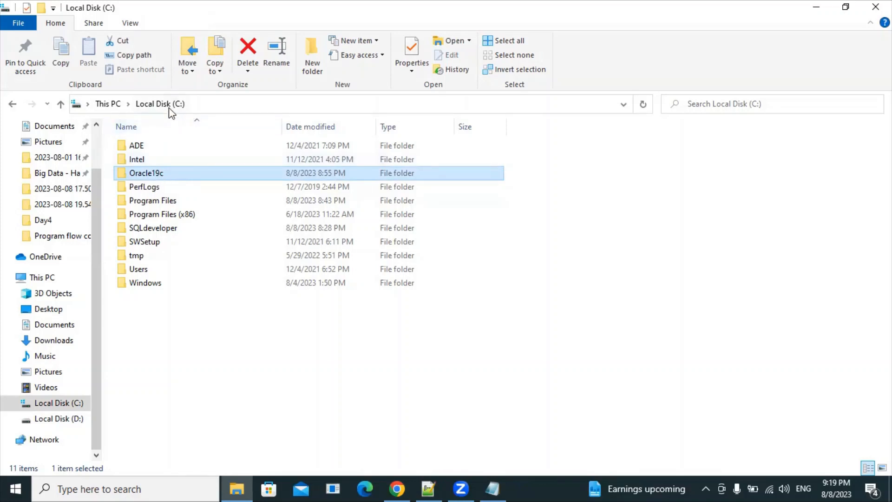
double_click(161, 174)
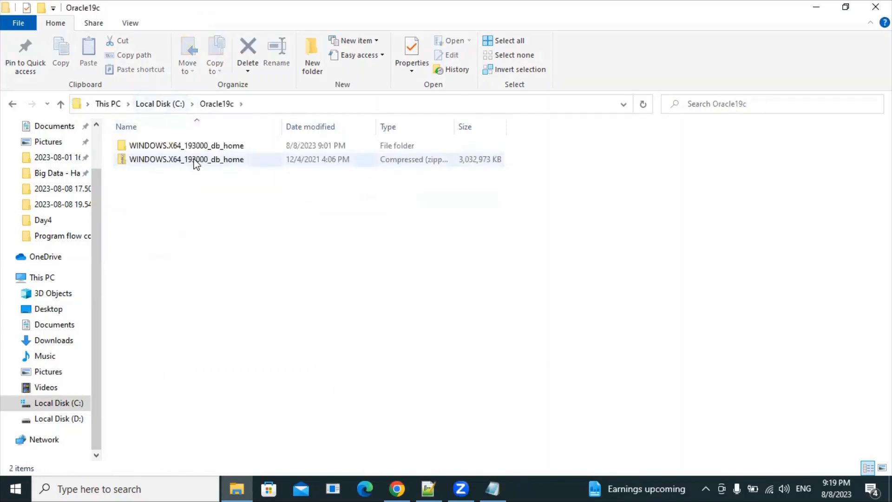
click(194, 162)
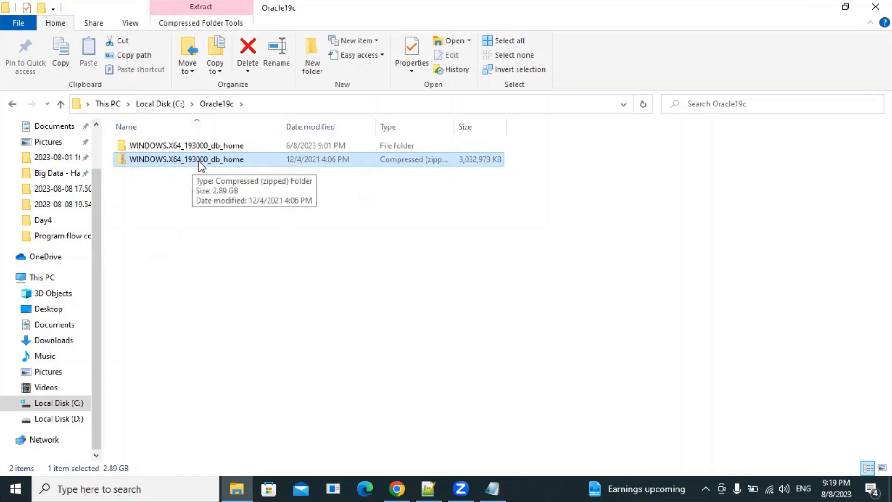
click(205, 200)
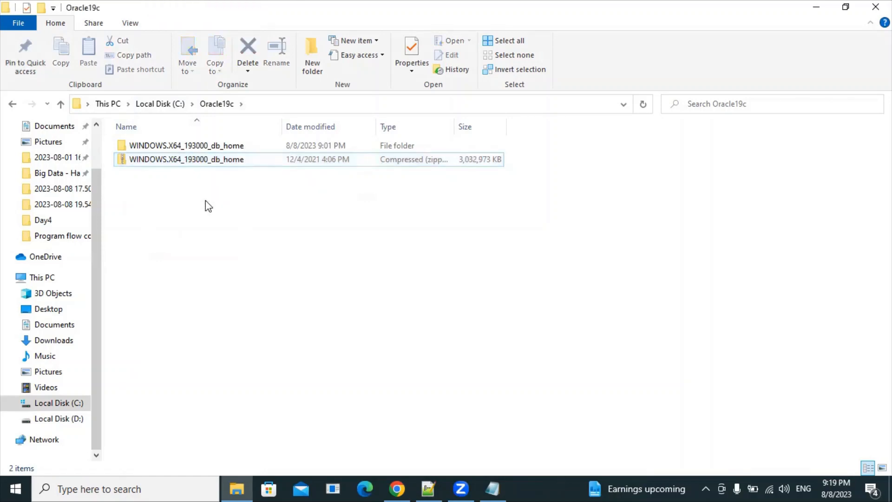
click(398, 487)
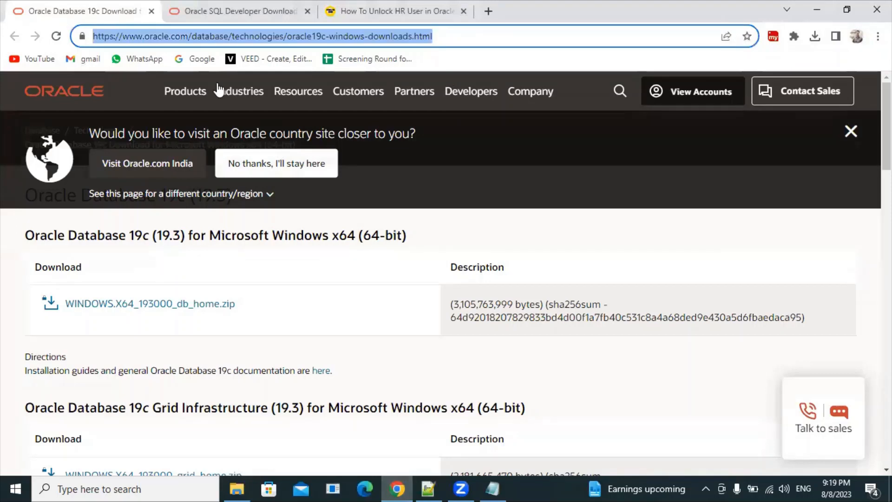
drag(433, 36, 94, 29)
drag(25, 235, 409, 238)
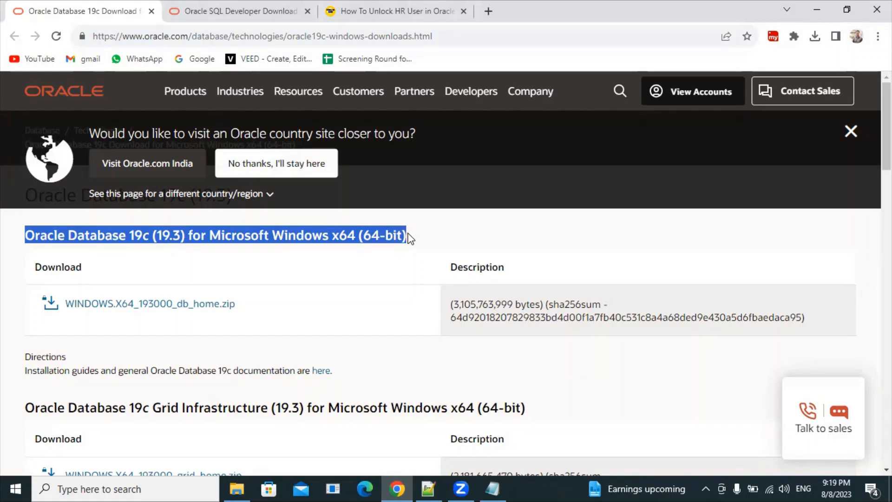
click(204, 308)
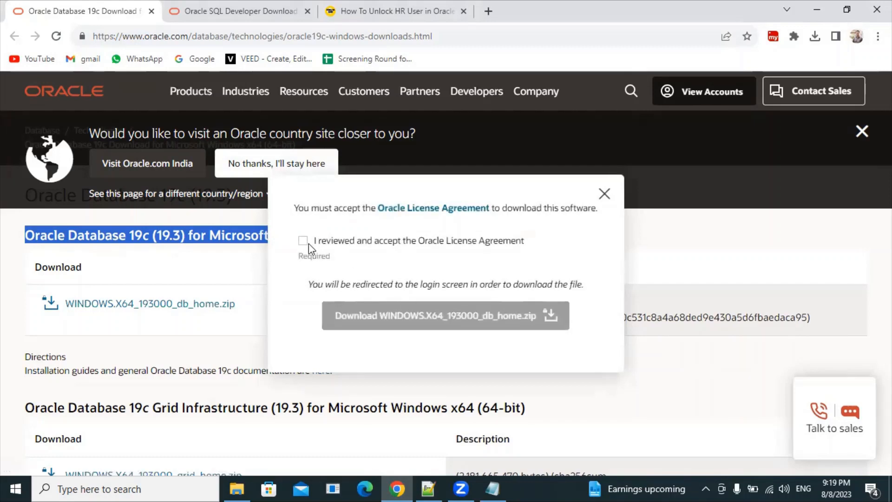
click(306, 242)
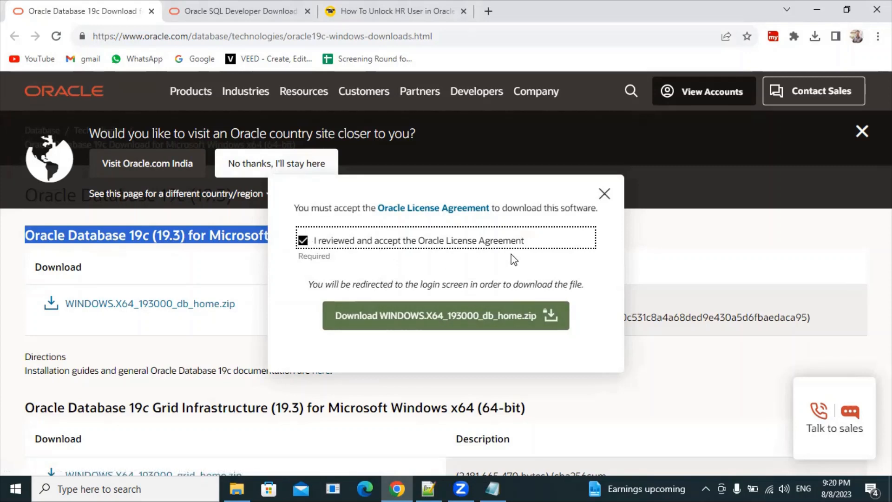
click(605, 194)
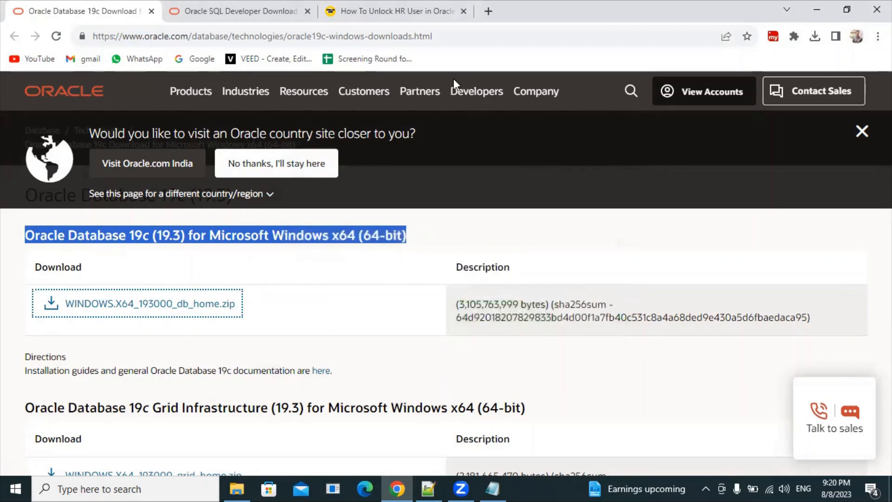
key(ctrl+l)
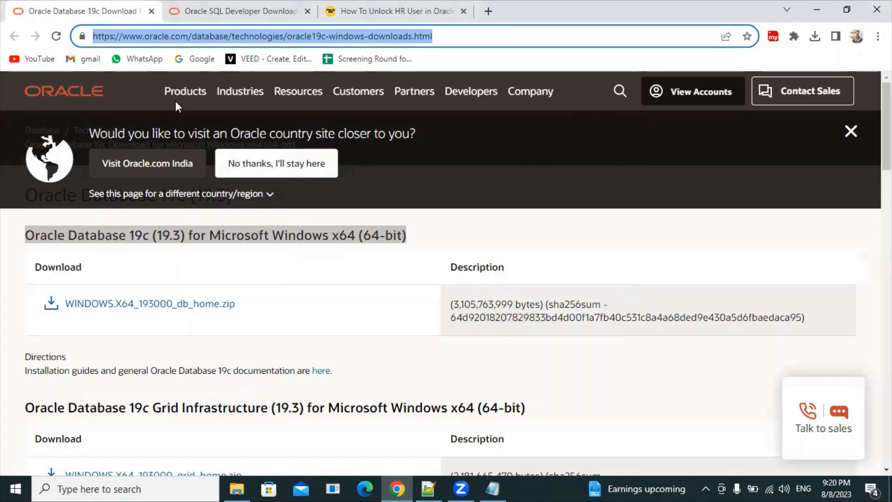
Step: Switch to the SQL Developer 23.1 download page and highlight the Windows 64-bit with JDK 11 entry
click(188, 11)
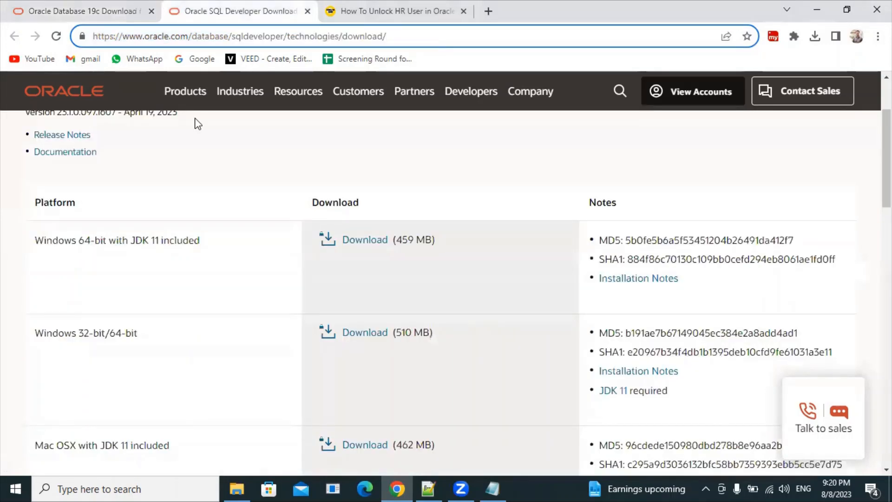
scroll(314, 256, up, 2)
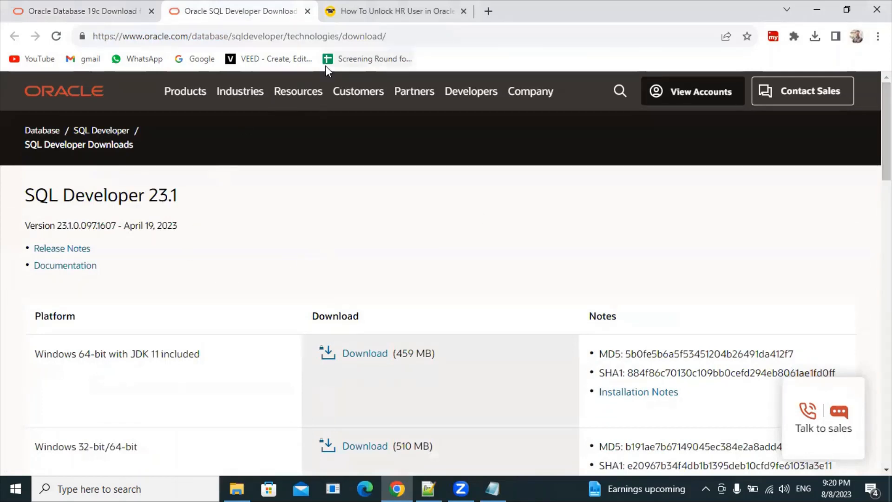
key(ctrl+l)
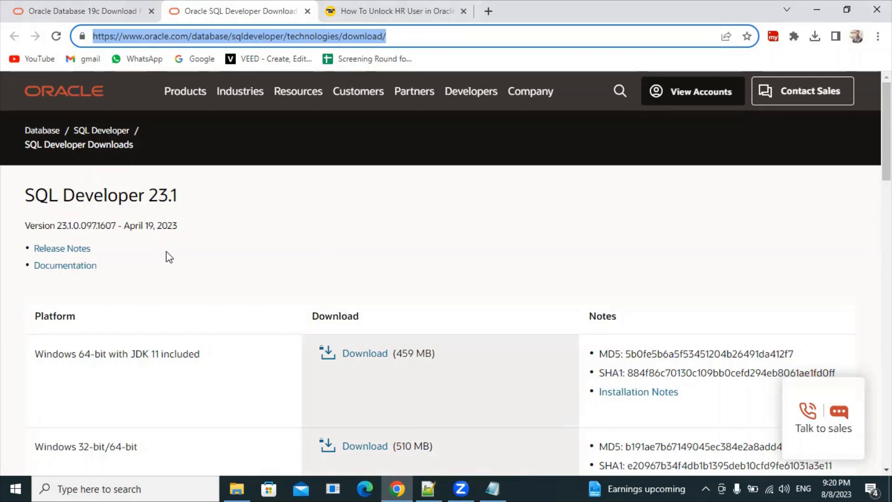
drag(200, 354, 38, 349)
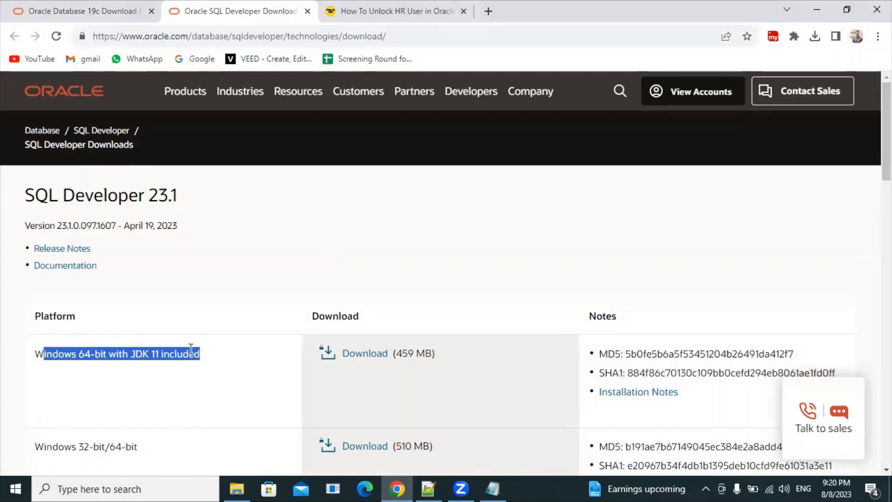
Step: Request the Windows 64-bit download, accept the license, close the prompt and return to Oracle19c
click(381, 358)
click(303, 240)
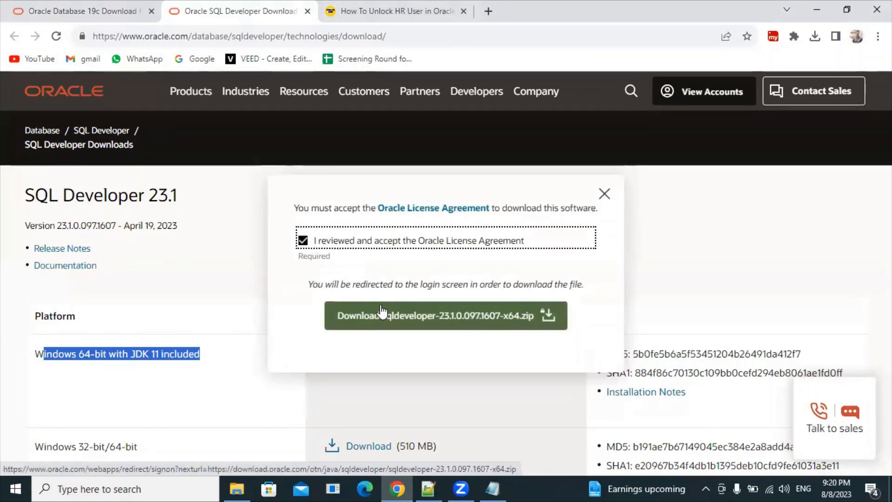
click(604, 193)
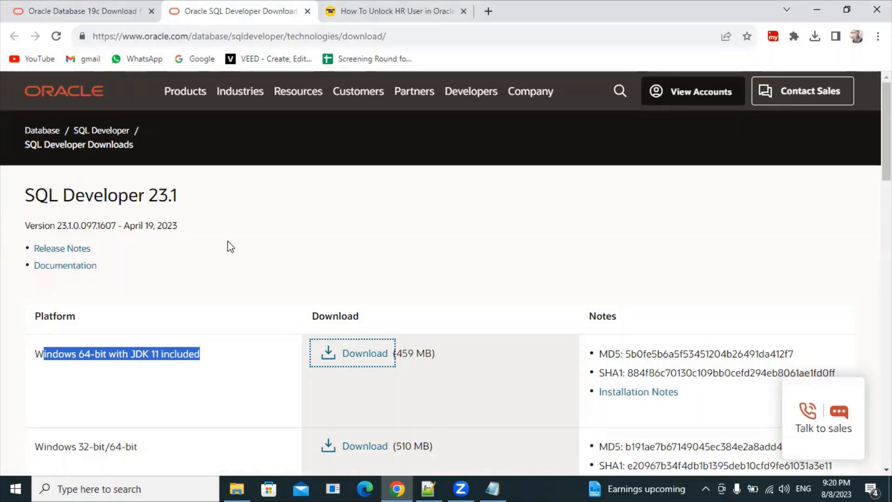
click(192, 356)
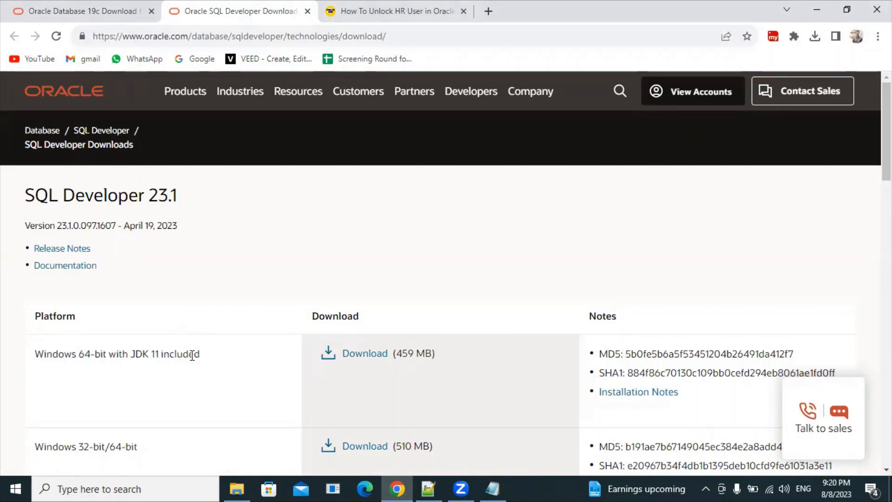
click(239, 486)
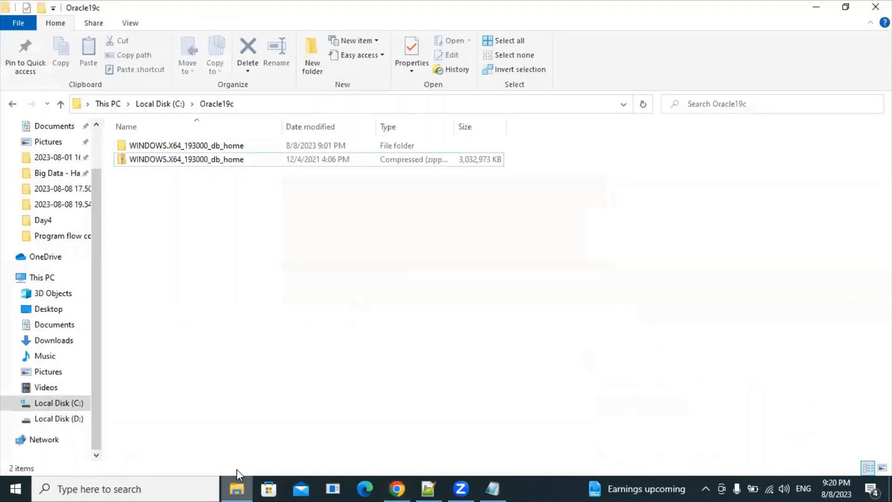
click(194, 159)
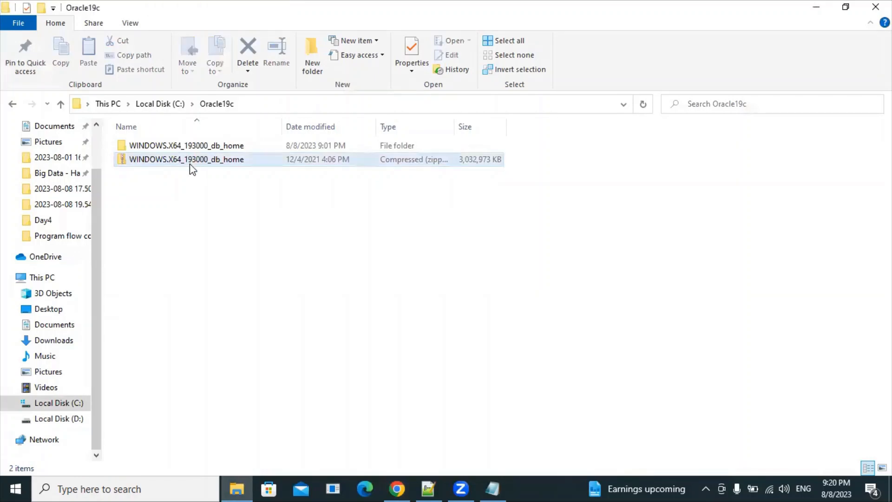
click(169, 103)
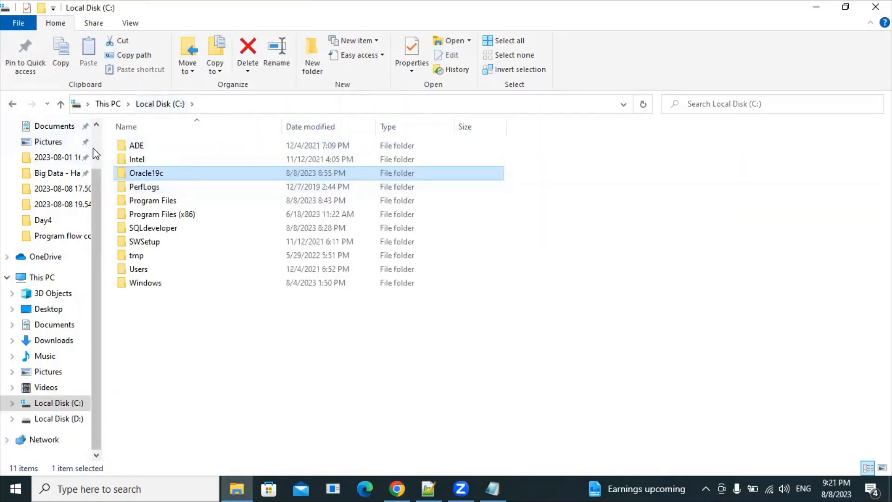
scroll(93, 148, up, 2)
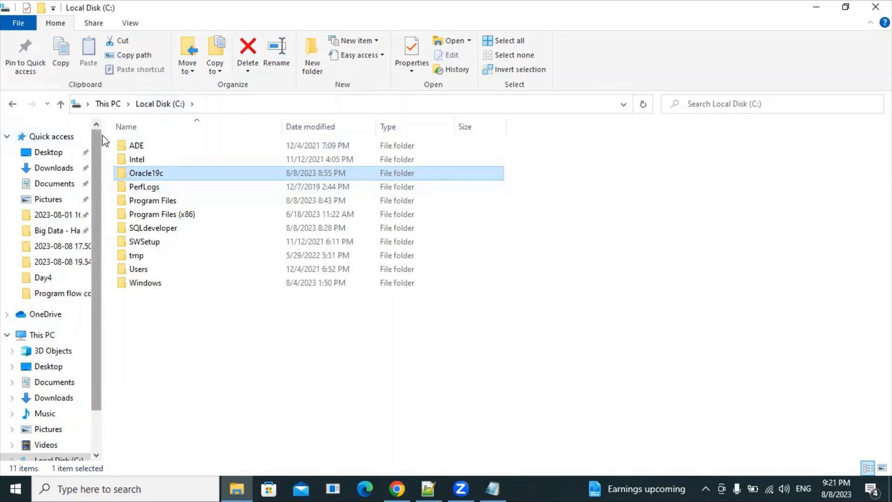
click(153, 173)
click(171, 354)
double_click(179, 176)
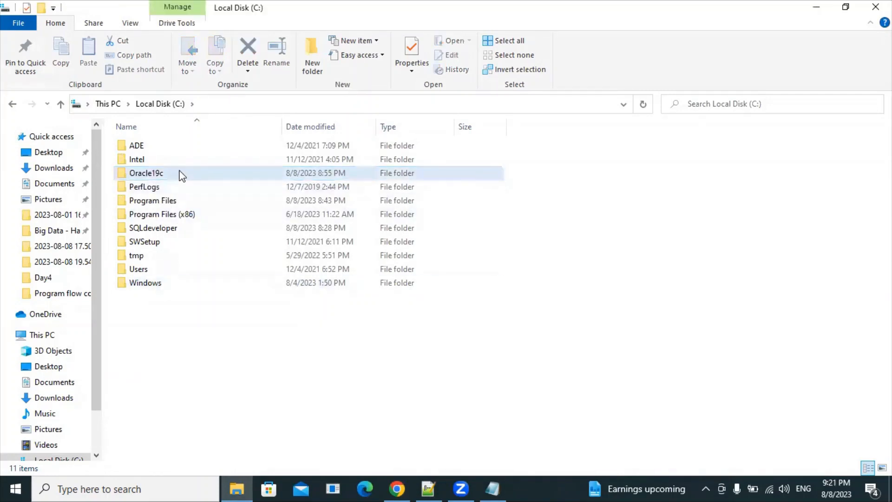
click(177, 161)
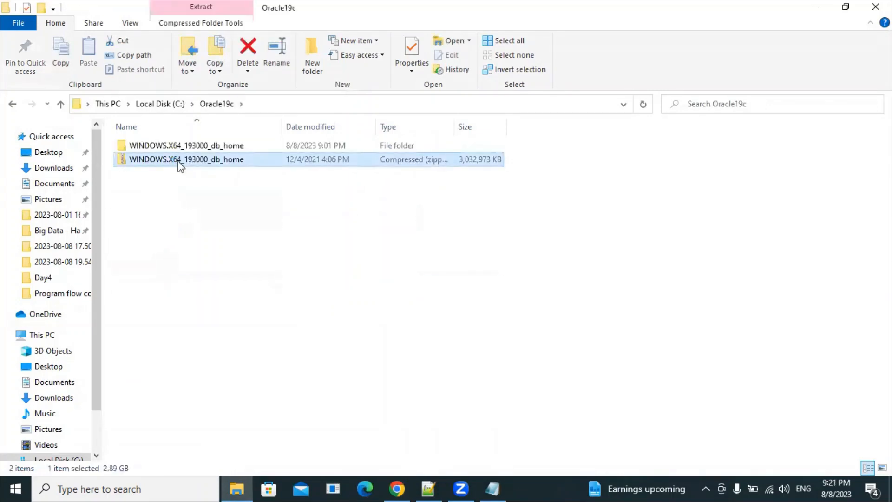
right_click(178, 161)
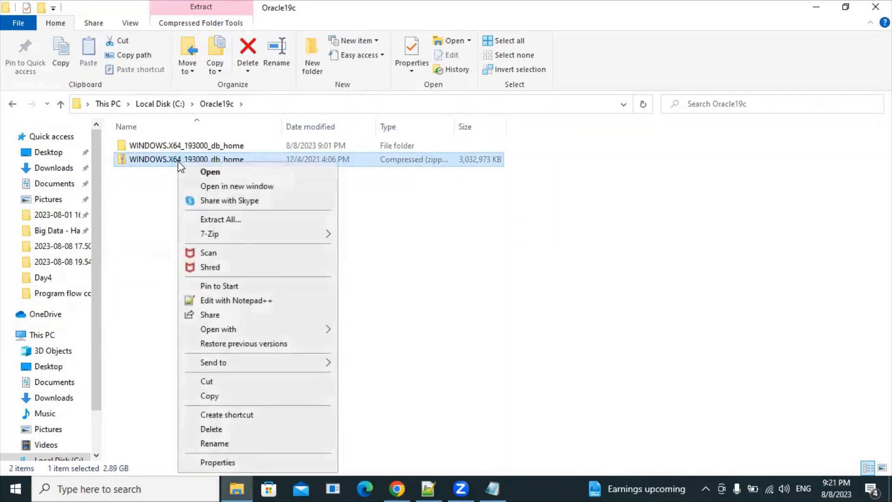
mouse_move(273, 233)
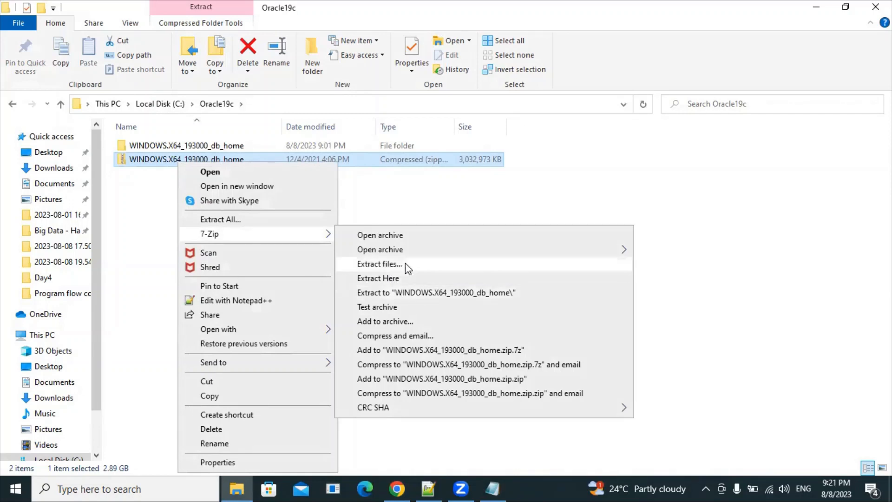
click(442, 211)
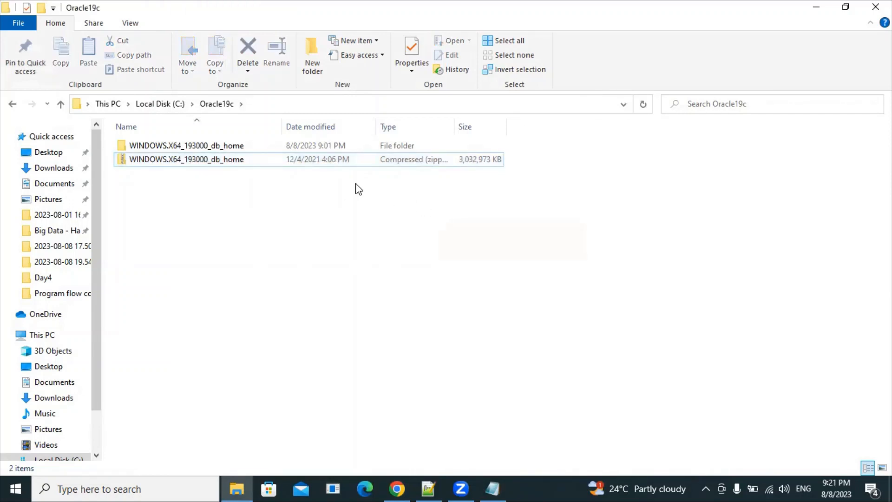
click(224, 145)
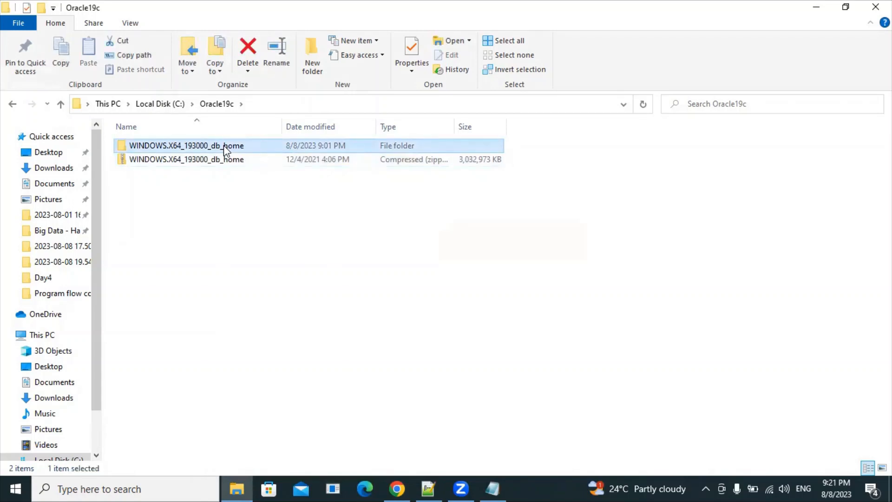
Step: Rename the extracted WINDOWS.X64_193000_db_home folder to db_home
double_click(224, 145)
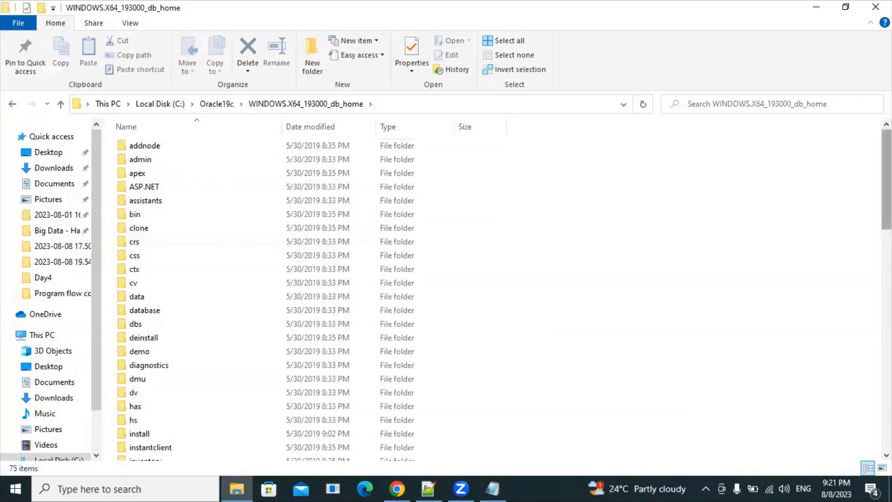
mouse_move(886, 171)
mouse_down()
mouse_move(886, 333)
mouse_move(886, 170)
mouse_up()
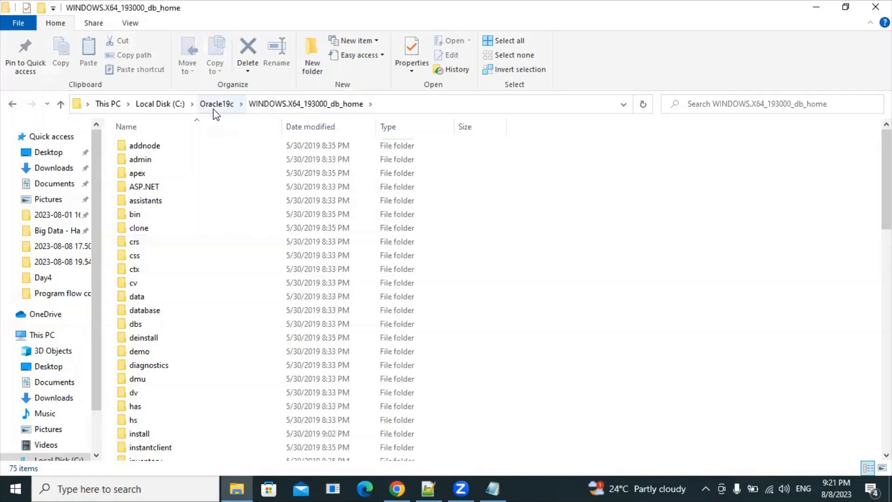
click(216, 105)
click(202, 146)
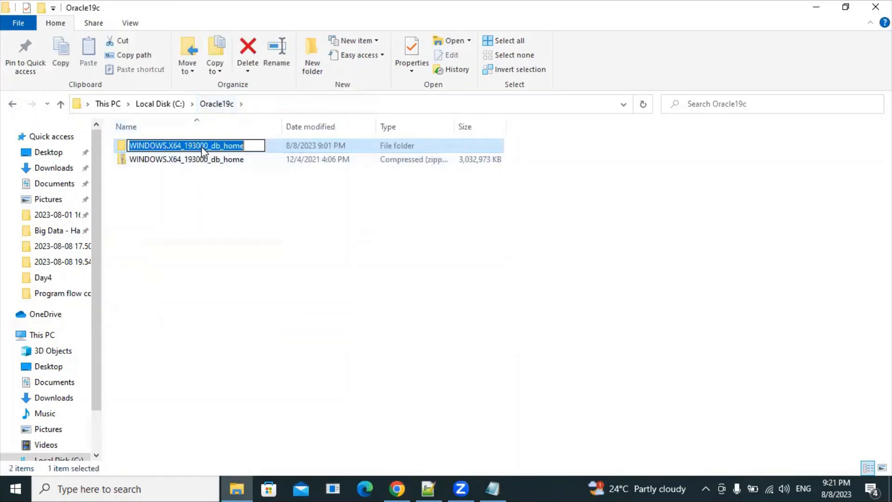
double_click(212, 146)
click(196, 148)
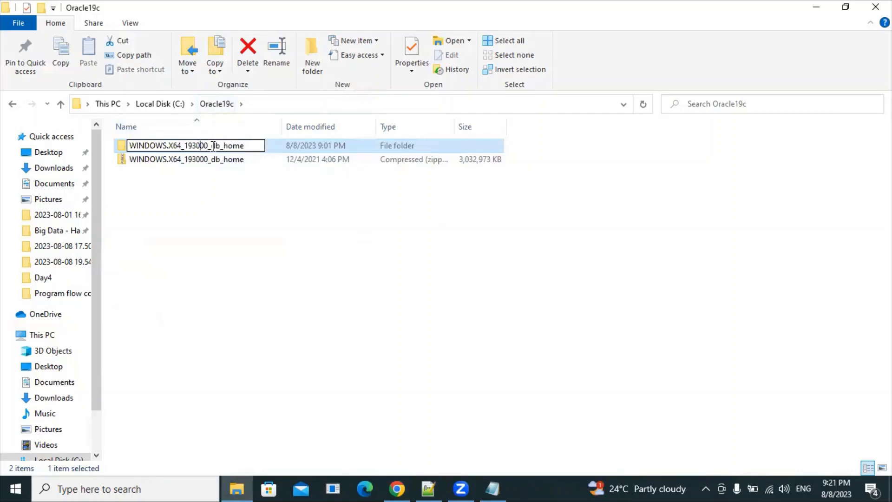
drag(211, 147, 127, 146)
key(BackSpace)
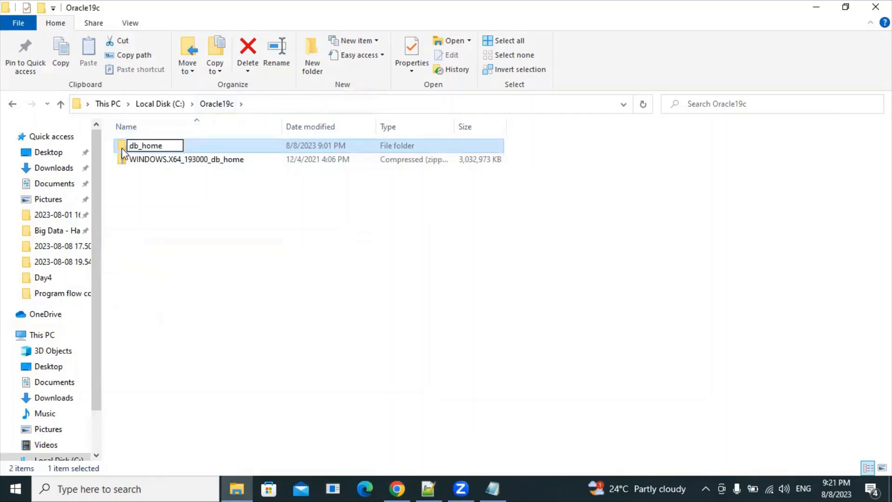
click(177, 225)
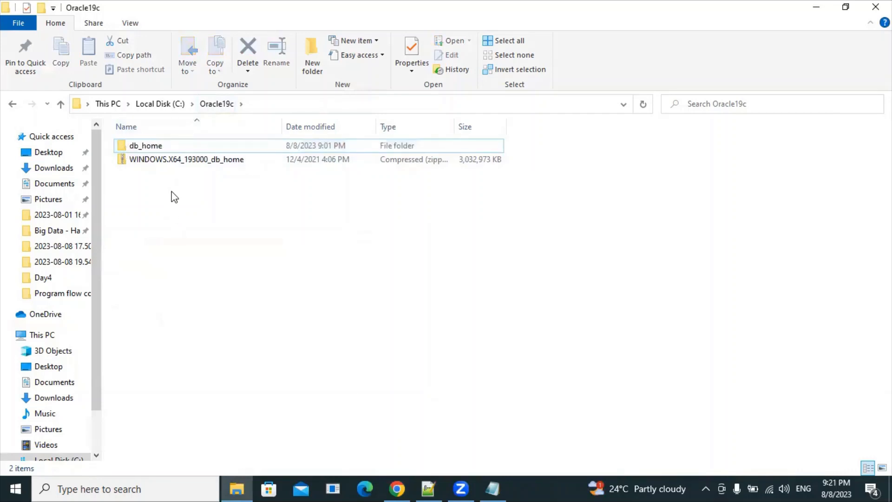
Step: Open the db_home folder and select its setup application
click(196, 159)
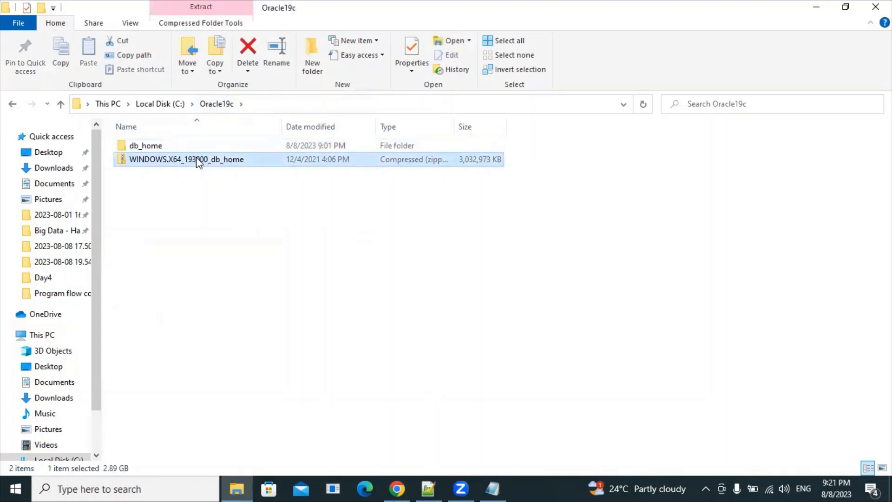
click(175, 146)
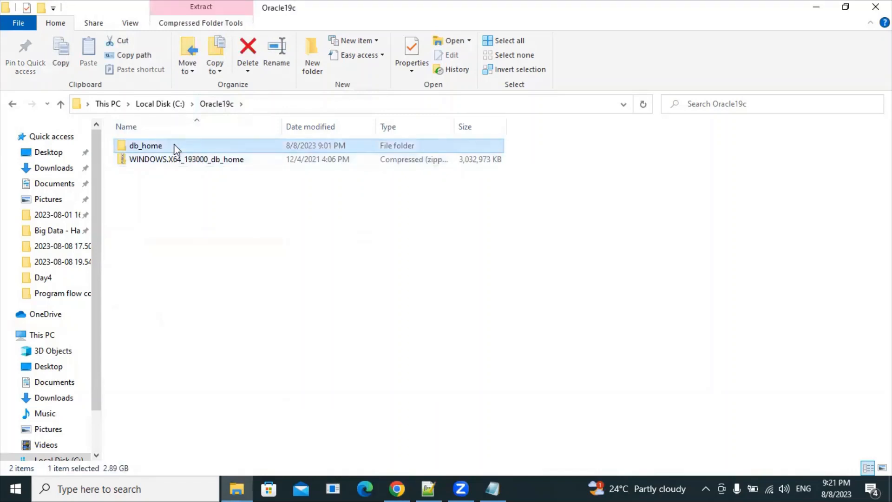
double_click(148, 148)
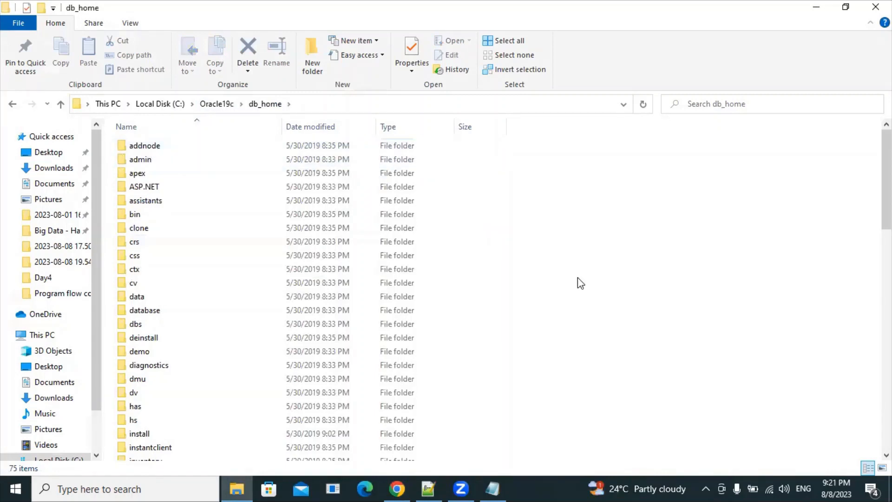
scroll(753, 200, down, 15)
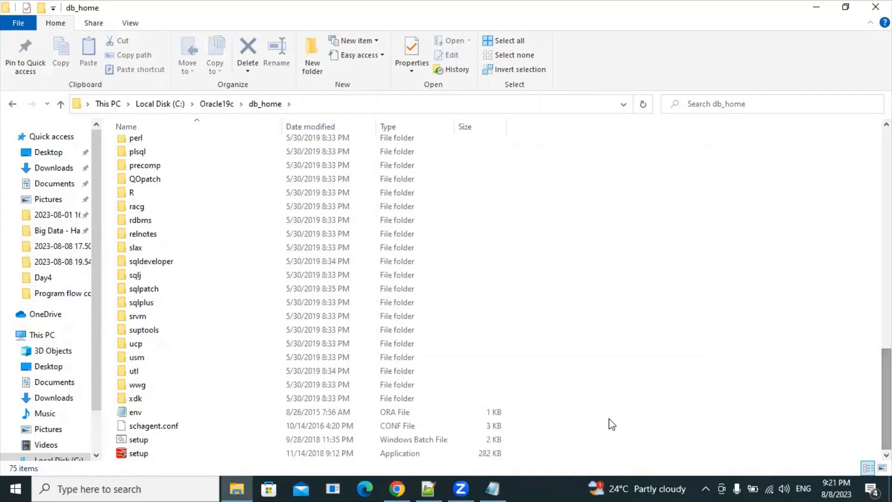
click(235, 456)
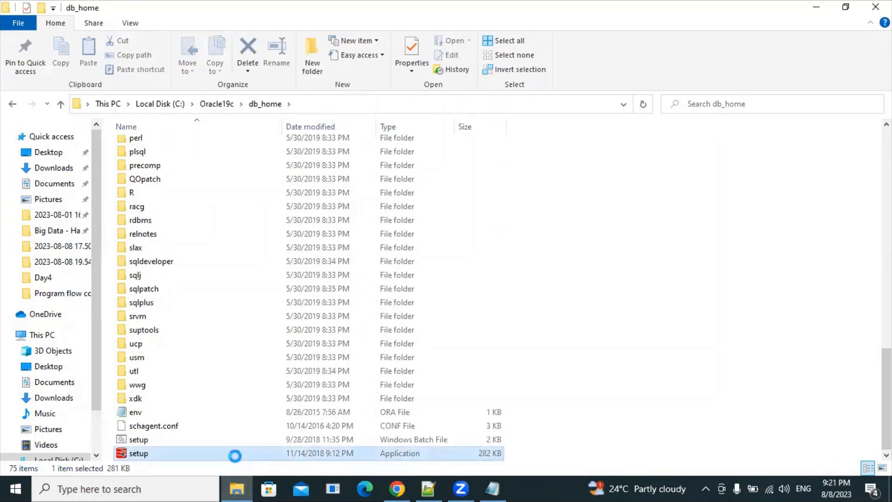
Step: Run db_home's setup.exe as administrator and approve the permission prompt
right_click(236, 458)
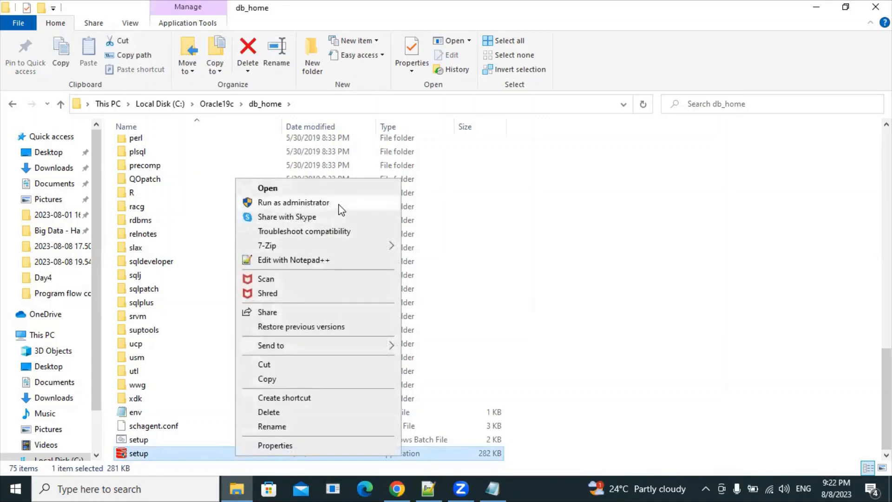
right_click(189, 451)
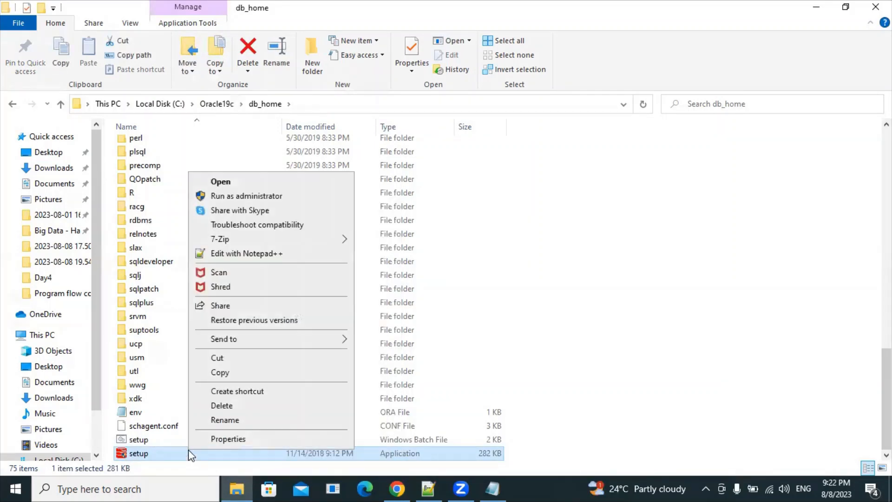
click(267, 196)
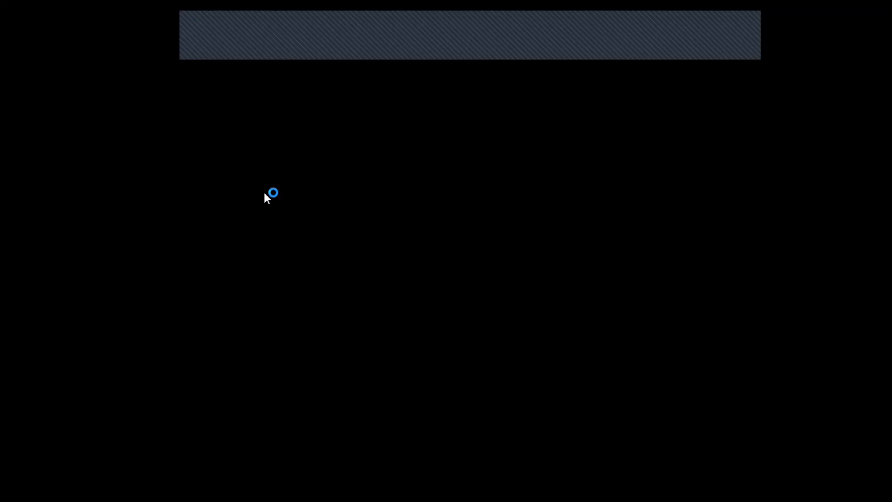
click(361, 331)
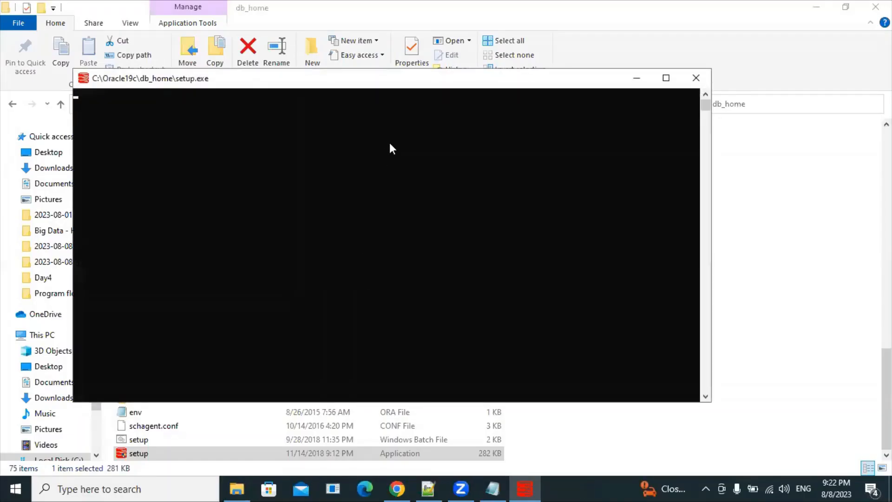
drag(380, 84, 398, 99)
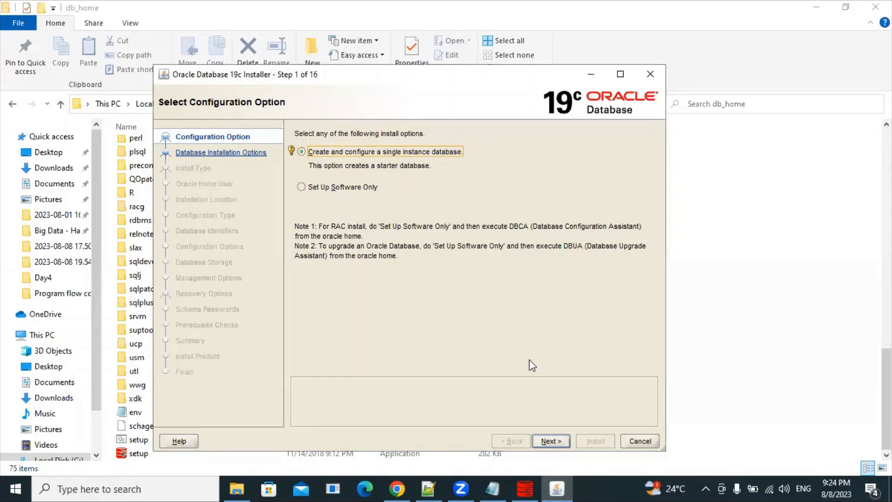
Step: Choose a single instance database with Desktop class, and opt to create a new Windows user
click(550, 439)
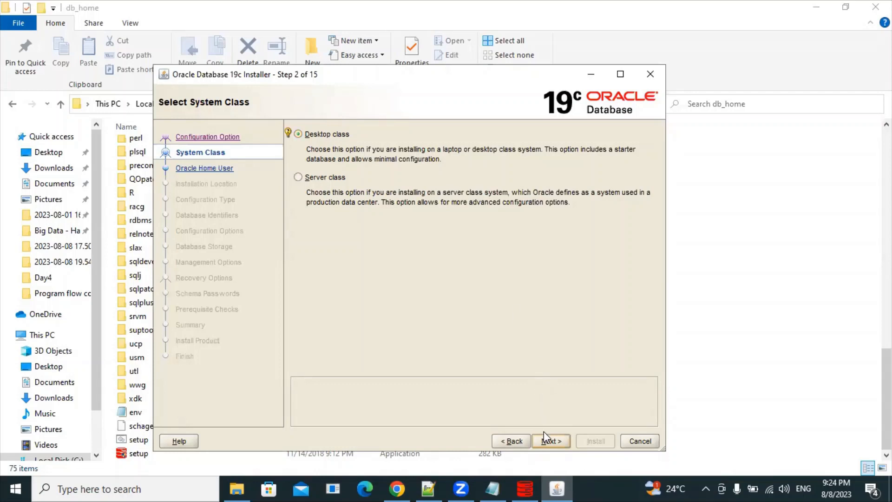
click(550, 442)
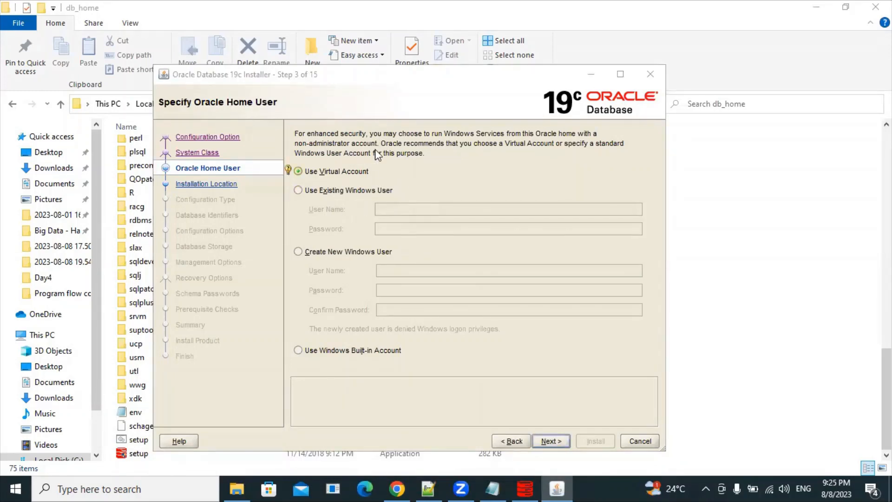
click(298, 251)
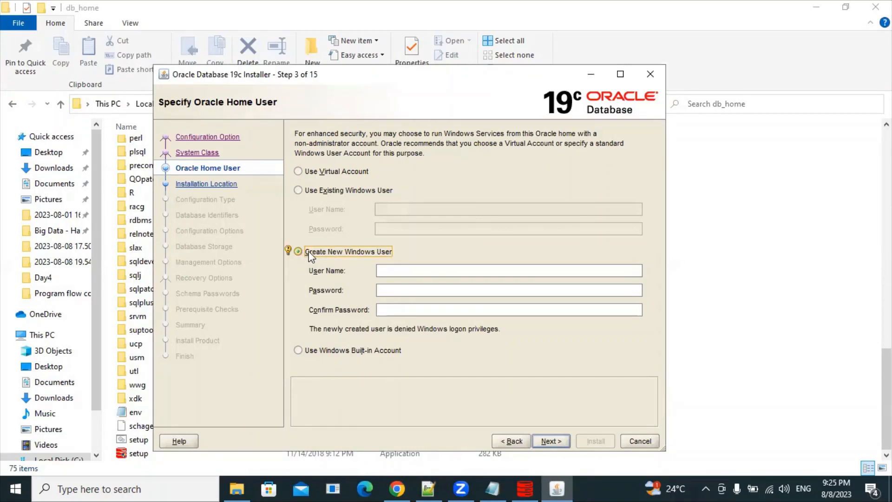
Step: Enter home user orauser with a password and matching confirmation, then continue
click(395, 268)
text(orauser)
click(383, 289)
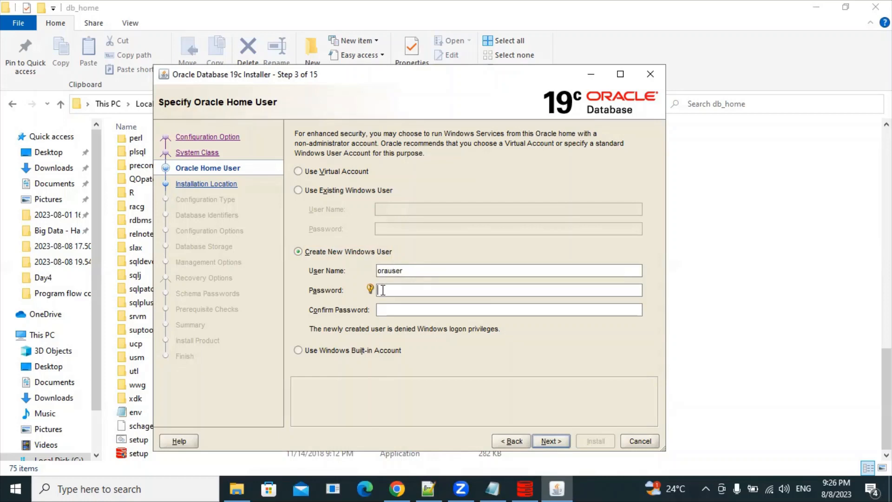
text(*******)
key(Tab)
text(*)
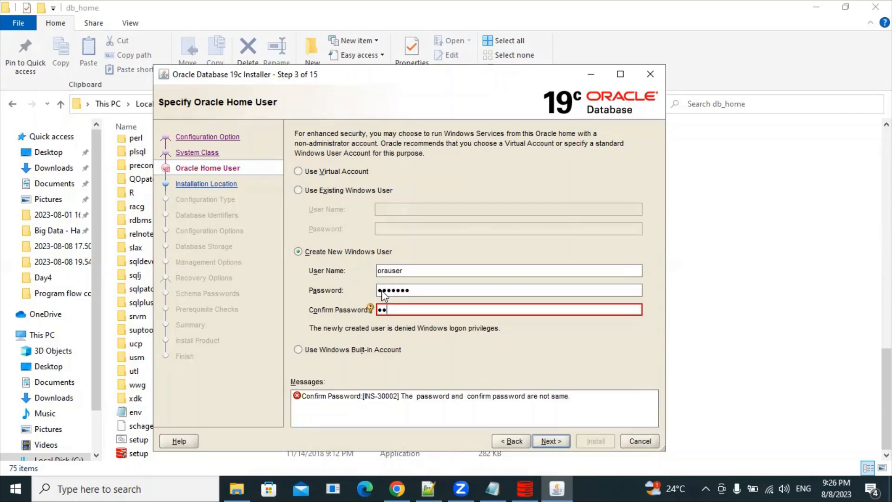
text(******)
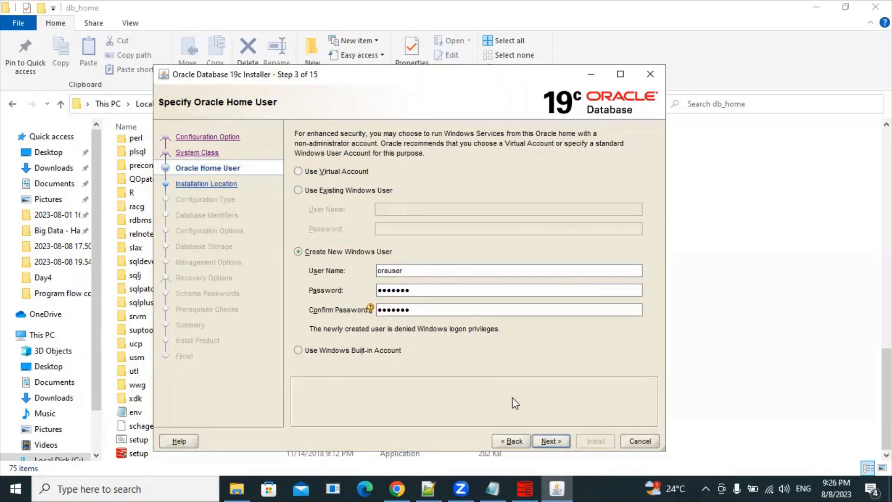
click(541, 437)
drag(402, 270, 378, 270)
click(409, 270)
click(545, 441)
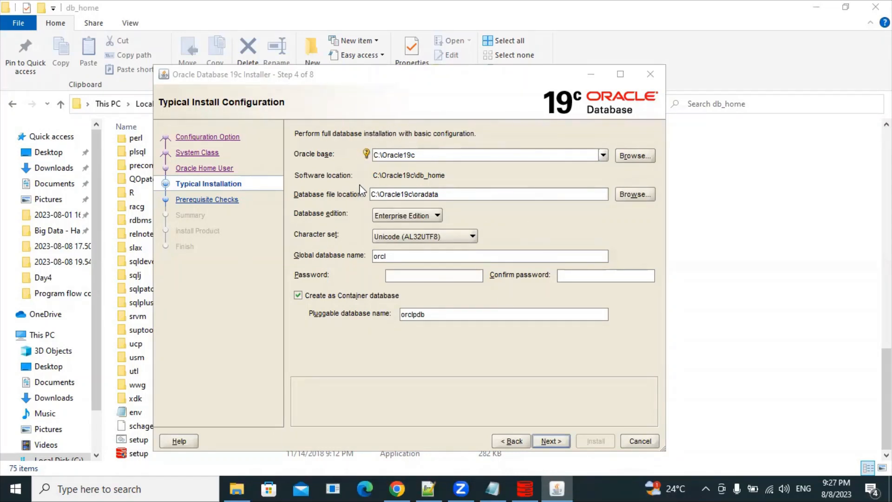
Step: Review the Oracle base C:\Oracle19c and database file location C:\Oracle19c\oradata paths
drag(421, 154, 372, 155)
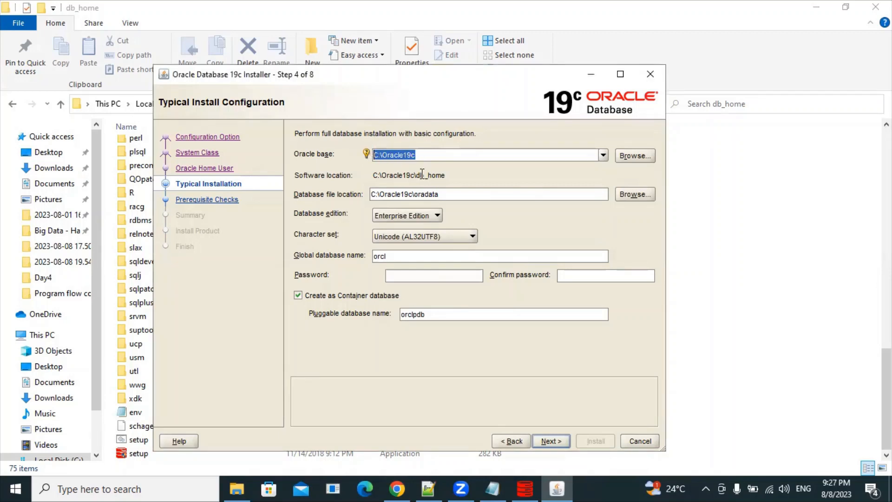
click(509, 194)
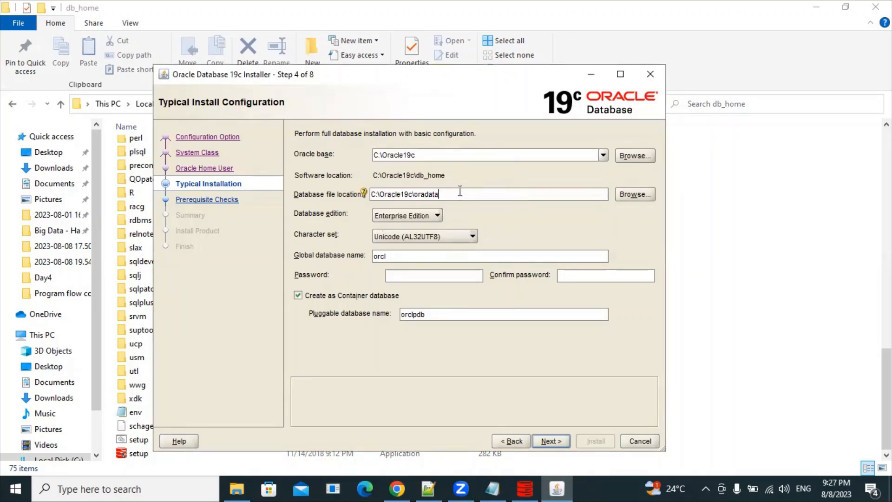
drag(462, 193, 371, 193)
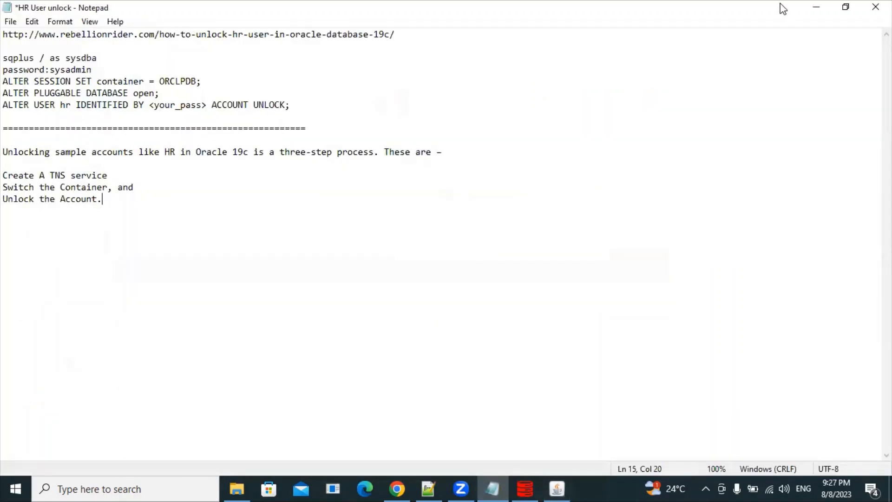
Step: In a new Notepad note, record 'oracle user -' followed by orauser and its password
click(816, 7)
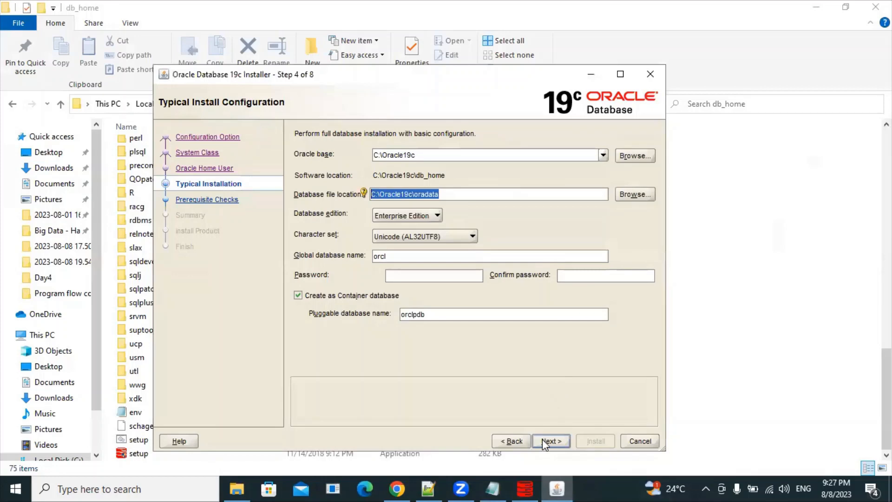
right_click(493, 488)
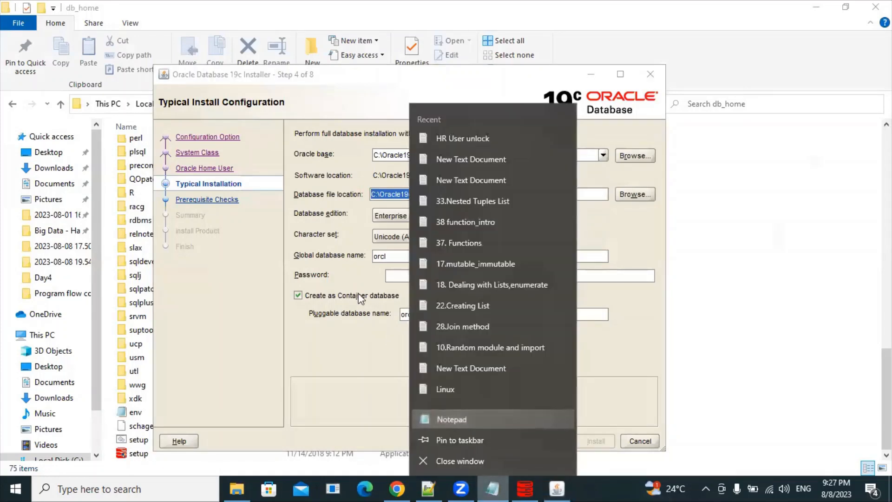
click(473, 417)
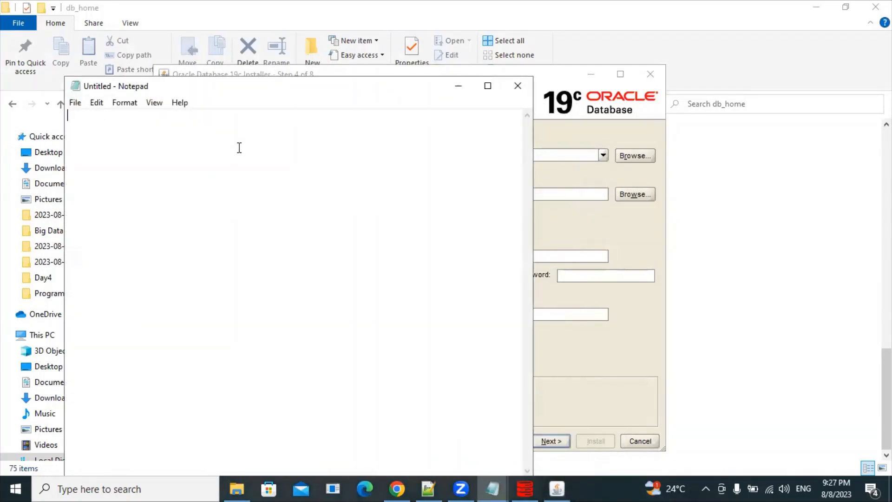
text(oracle user )
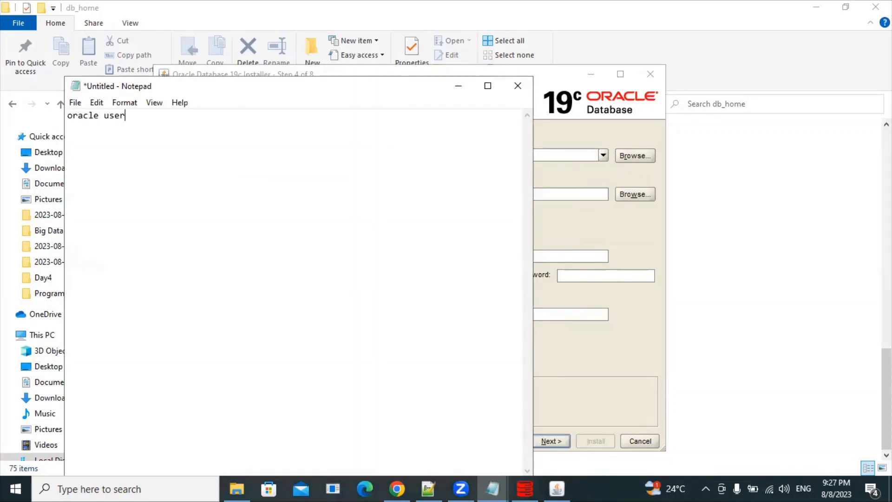
text(-)
key(Return)
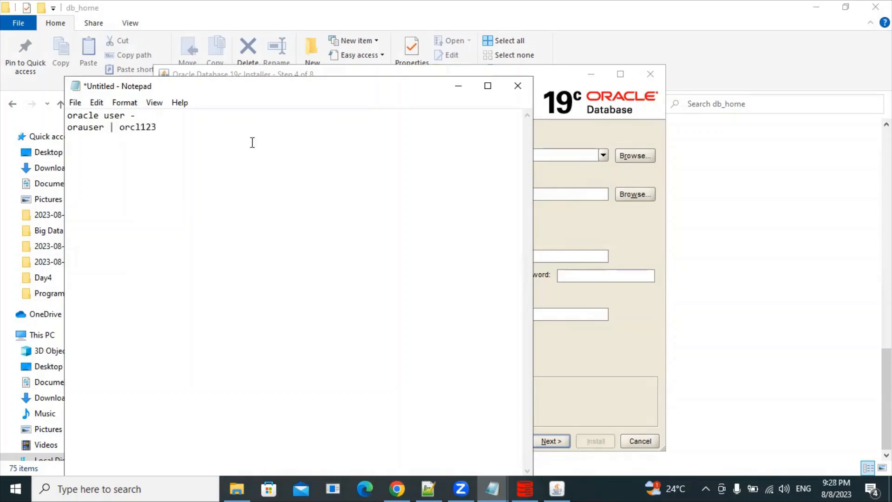
drag(193, 135, 43, 116)
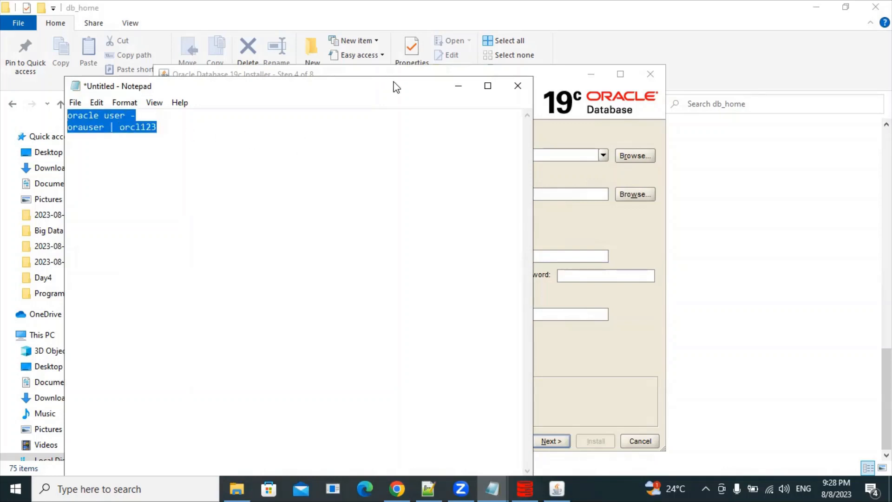
Step: Check the global database name orcl and keep Create as Container database ticked
click(451, 86)
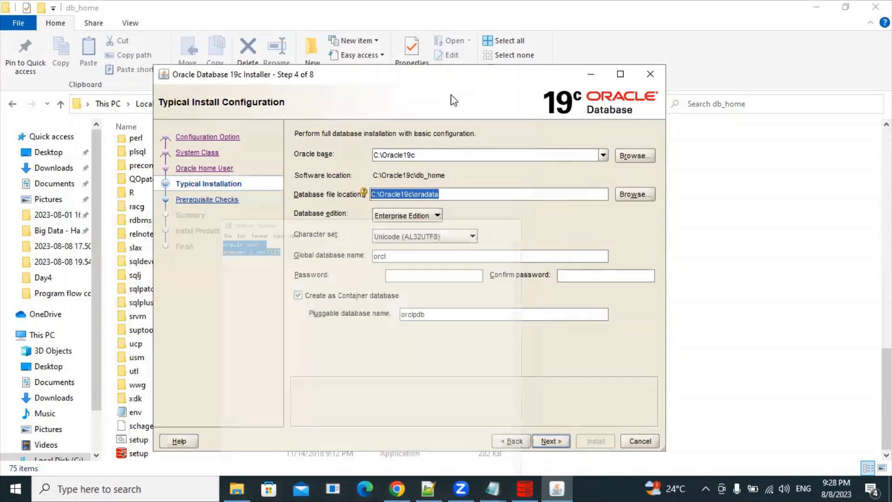
click(393, 259)
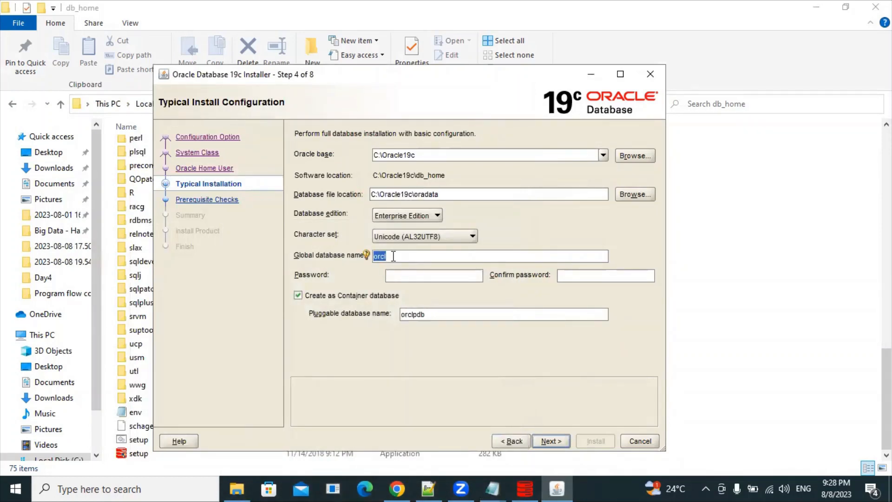
click(395, 256)
drag(394, 256, 357, 254)
click(402, 252)
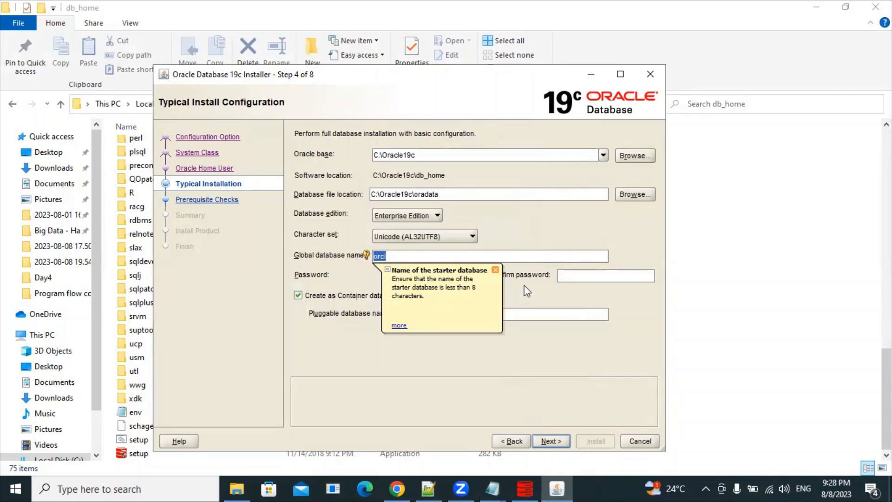
click(298, 295)
click(433, 276)
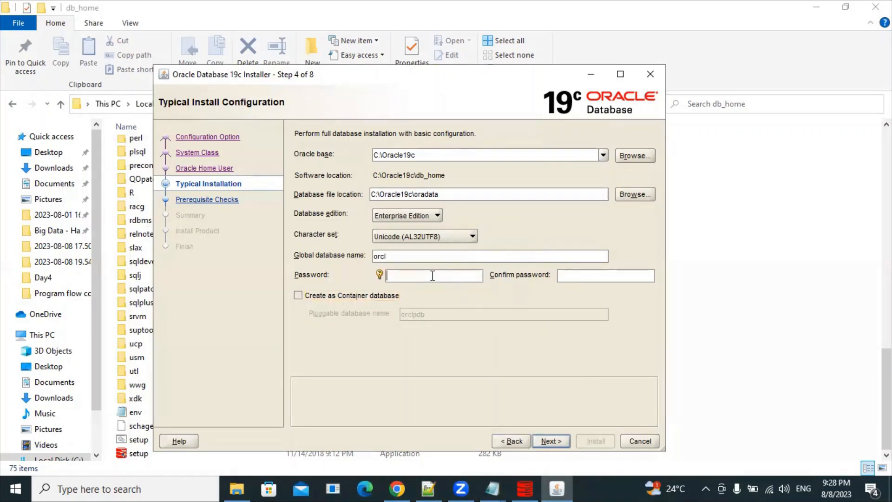
click(299, 294)
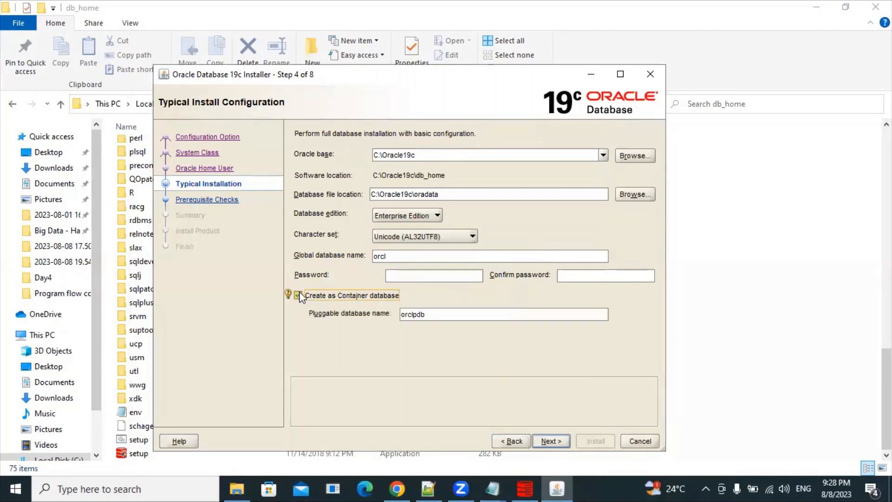
Step: Enter the administrative password and a matching confirmation password
click(409, 275)
text(or)
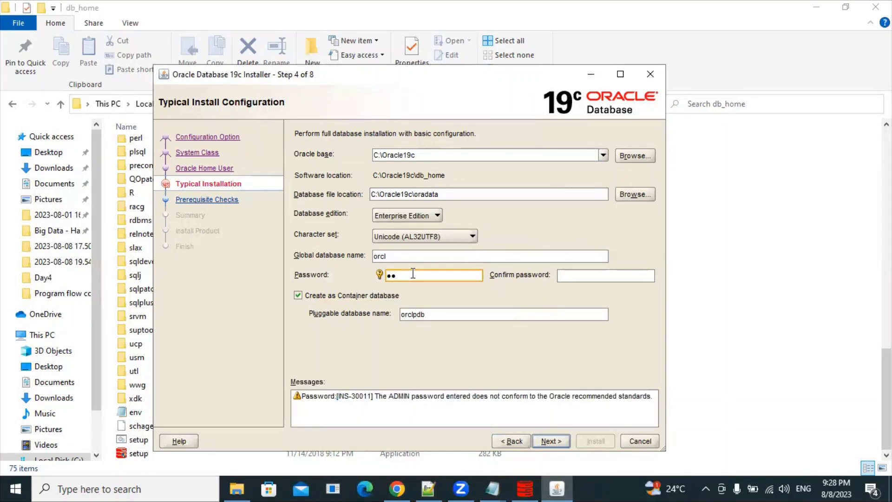
key(BackSpace)
key(BackSpace)
text(•••••••••••••••)
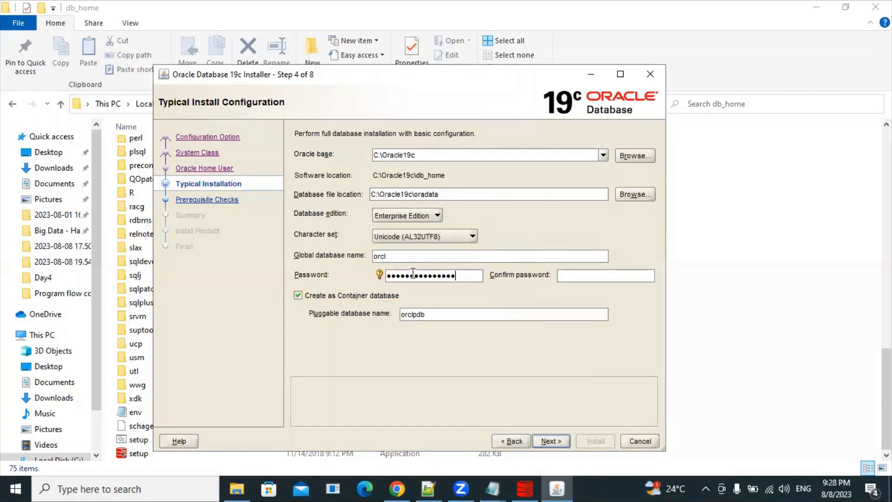
key(Tab)
text(•••••)
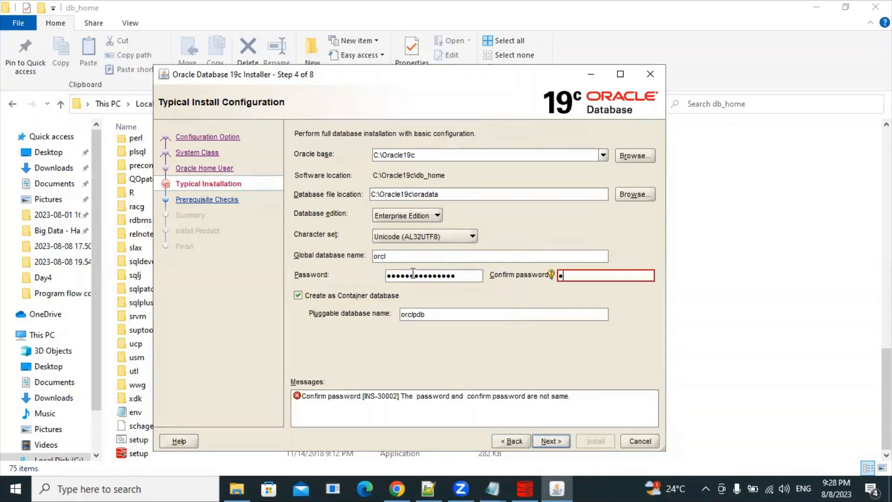
key(BackSpace)
key(BackSpace)
key(BackSpace)
key(BackSpace)
key(BackSpace)
text(•••••••••••••••)
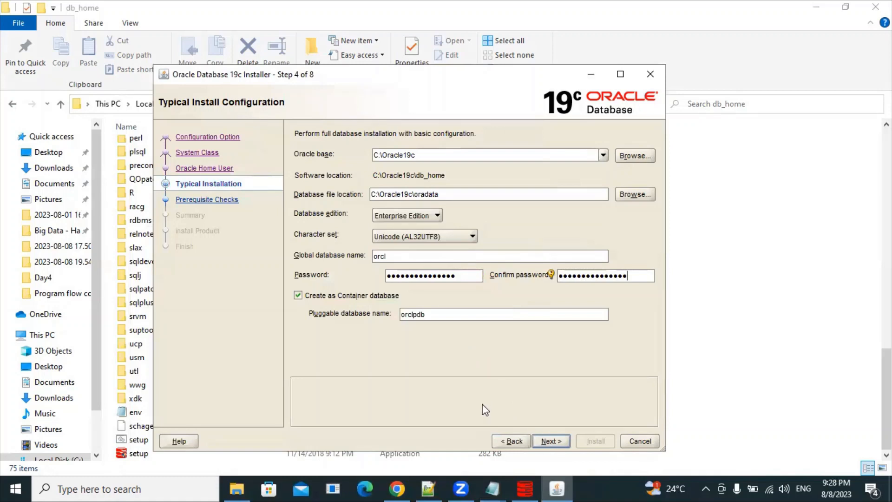
Step: Add a note line 'oracle database name: orcl' with its admin password, then minimize Notepad
mouse_move(493, 487)
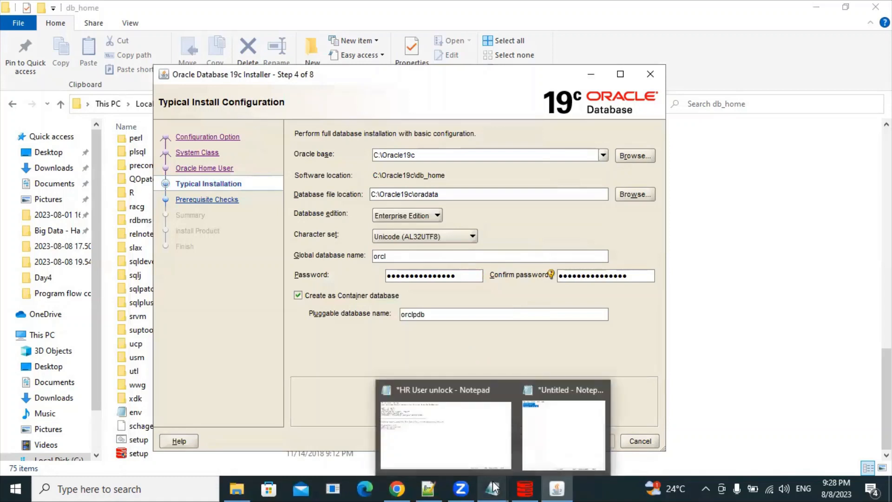
click(550, 414)
click(225, 153)
key(Return)
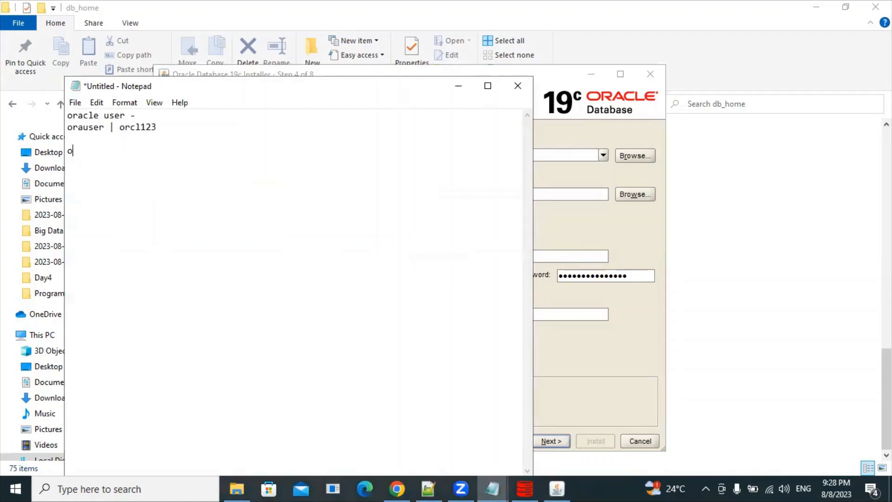
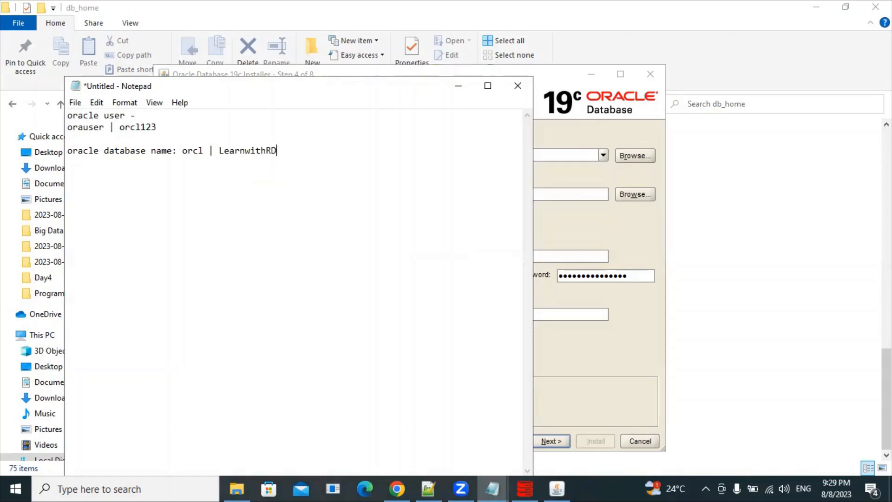
click(454, 88)
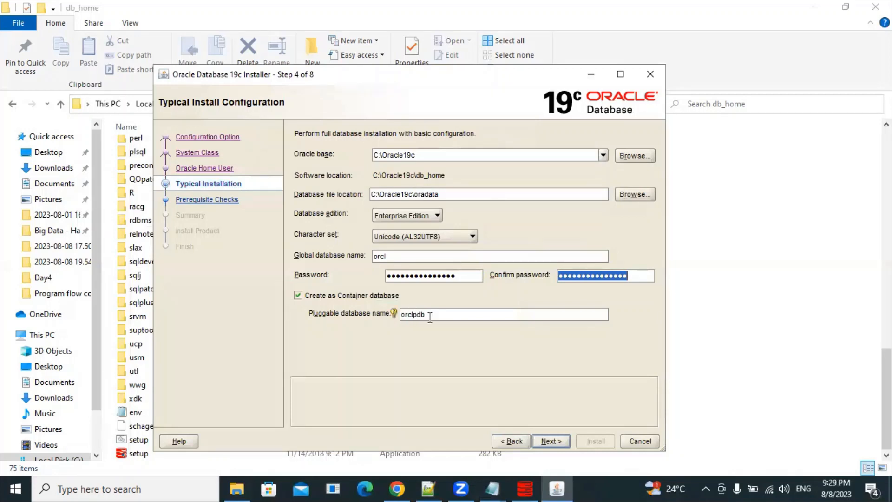
Step: Relabel the note's line 4 from 'oracle' to 'Global' database name
drag(424, 315, 402, 314)
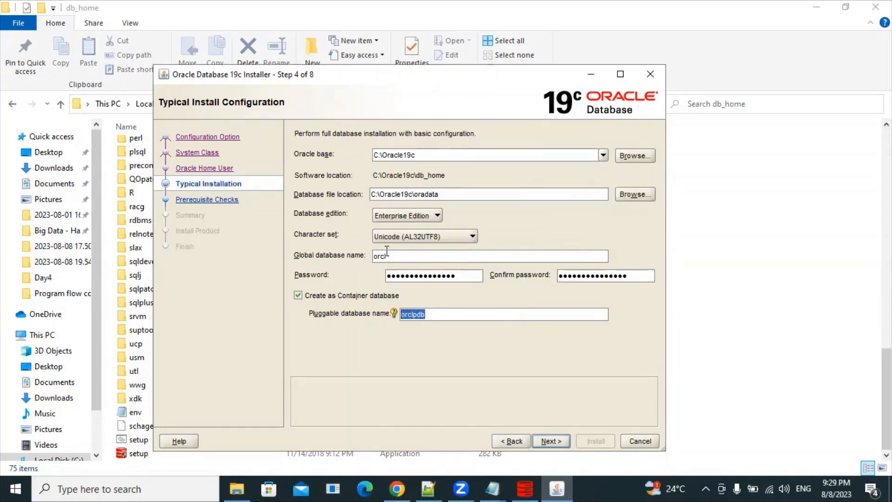
drag(393, 256, 372, 256)
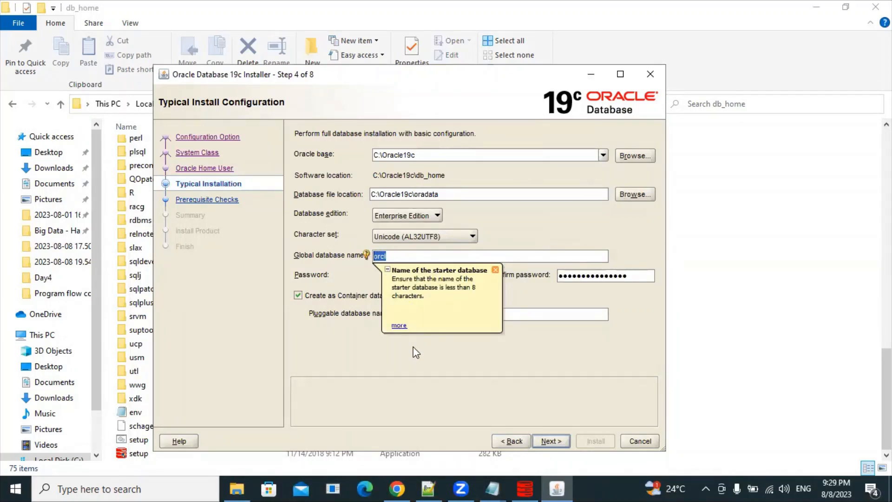
click(493, 488)
click(540, 436)
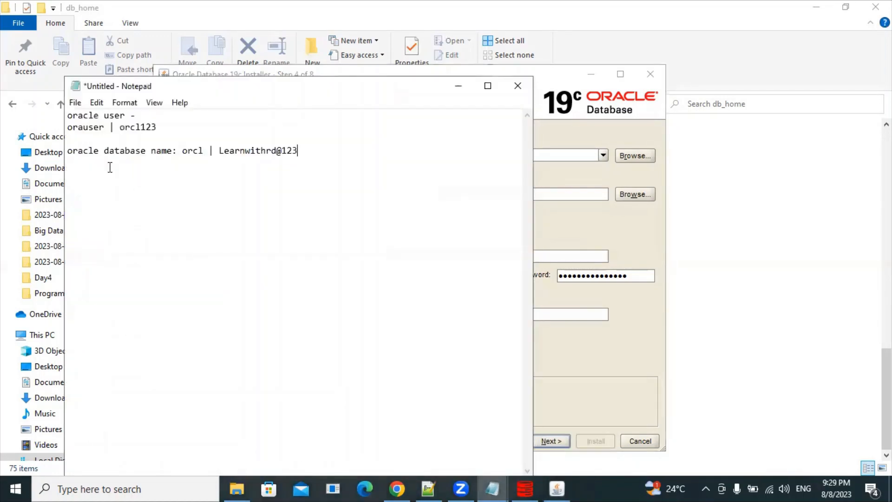
double_click(88, 151)
key(BackSpace)
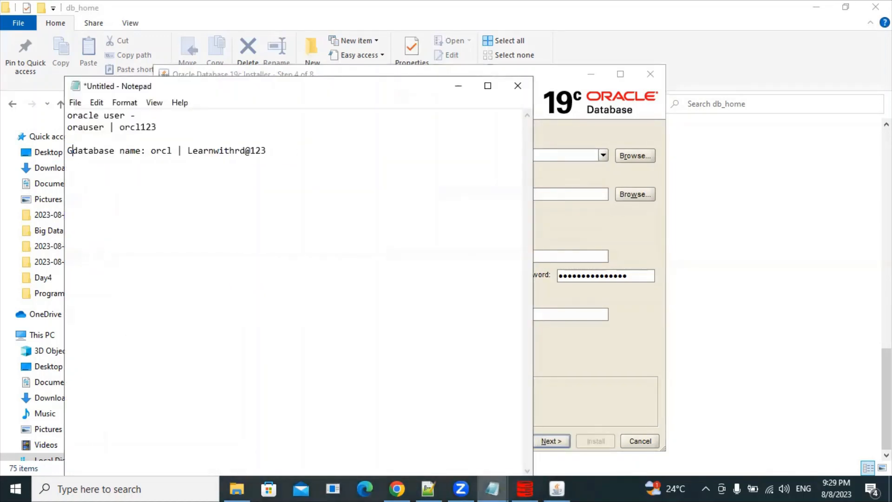
text(Global)
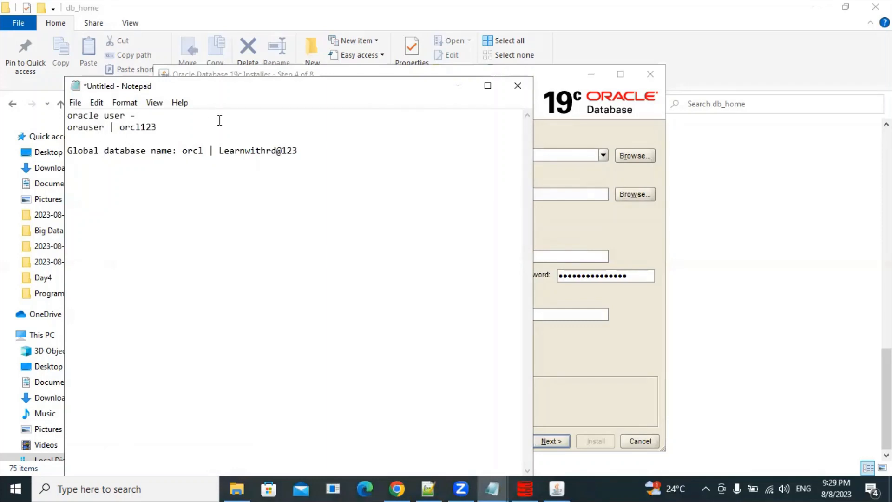
Step: Continue through the prerequisite checks to the installer's Summary step
click(460, 89)
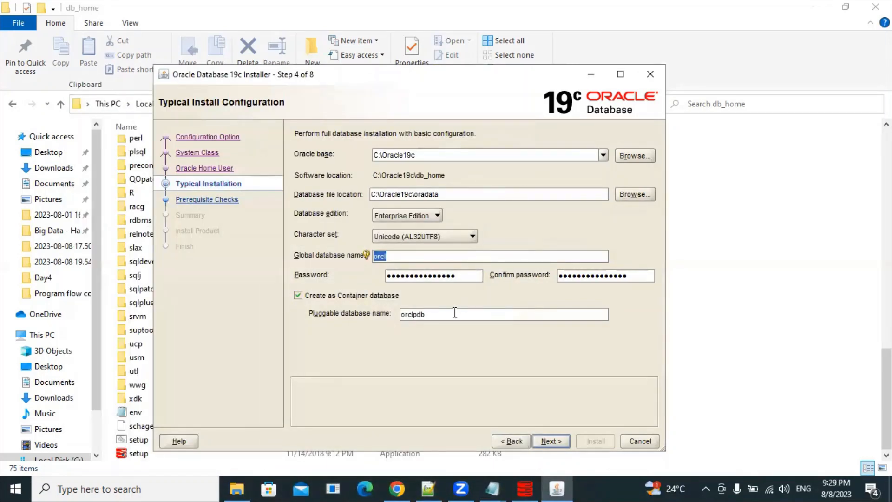
click(557, 439)
click(551, 9)
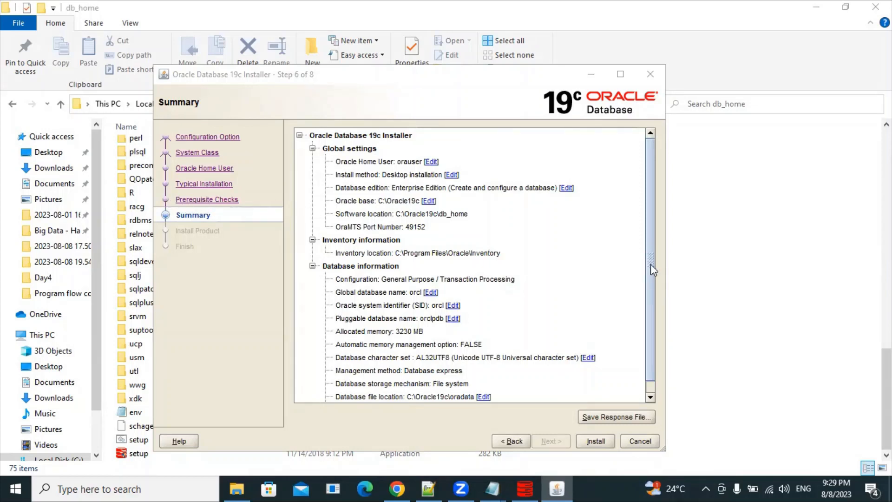
Step: Run the Oracle 19c installation from the Summary page and close the installer after it succeeds
drag(650, 265, 649, 242)
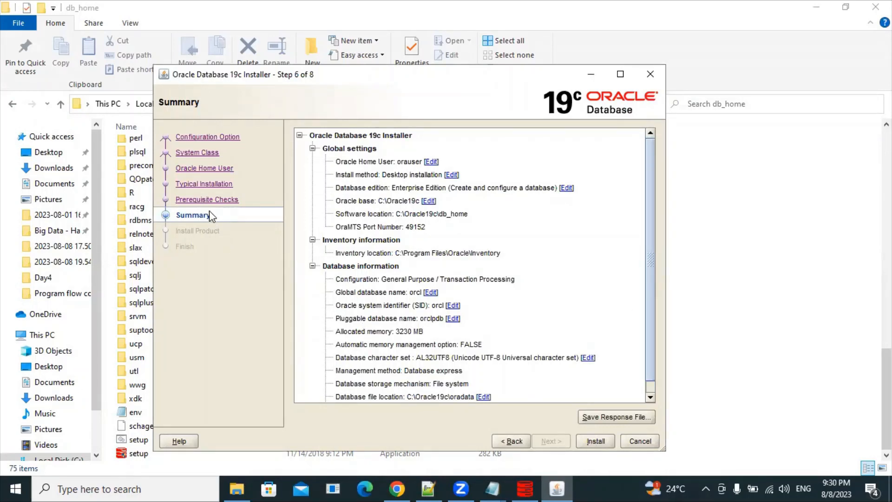
click(596, 441)
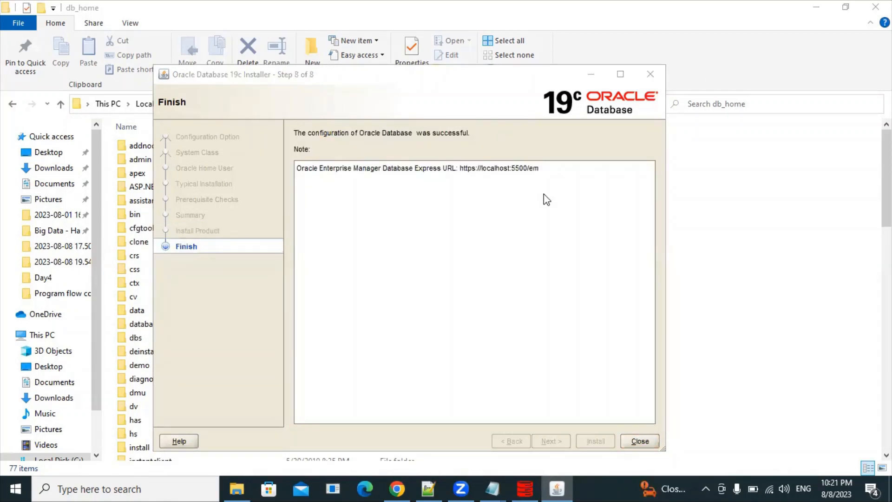
click(435, 78)
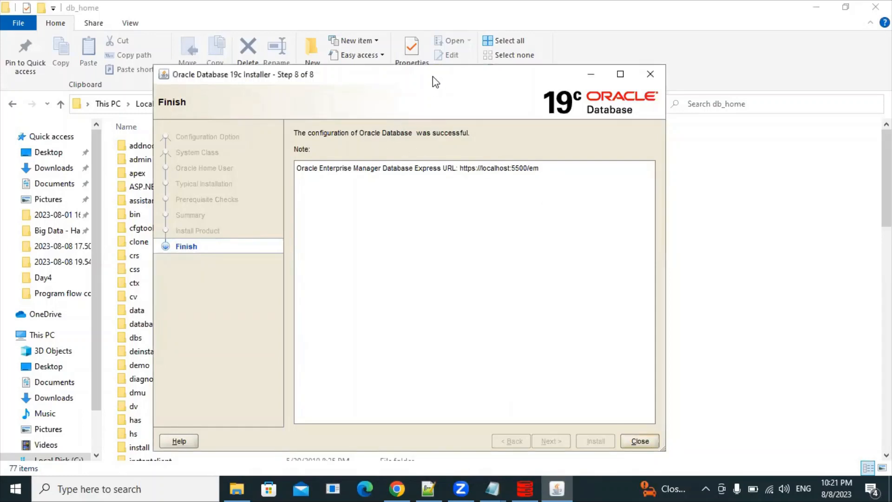
drag(433, 77, 461, 86)
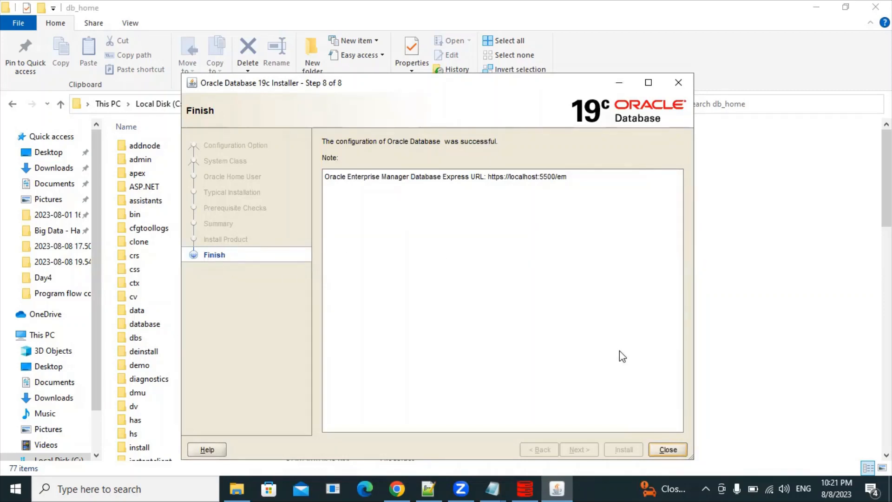
click(668, 450)
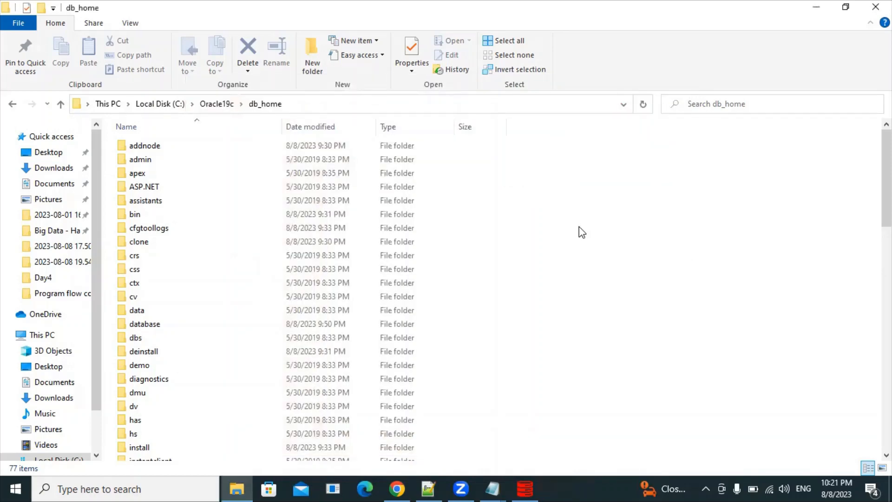
click(102, 485)
Step: Launch SQL Plus and log in with 'sqlplus / as sysdba', then submit the password
text(sql)
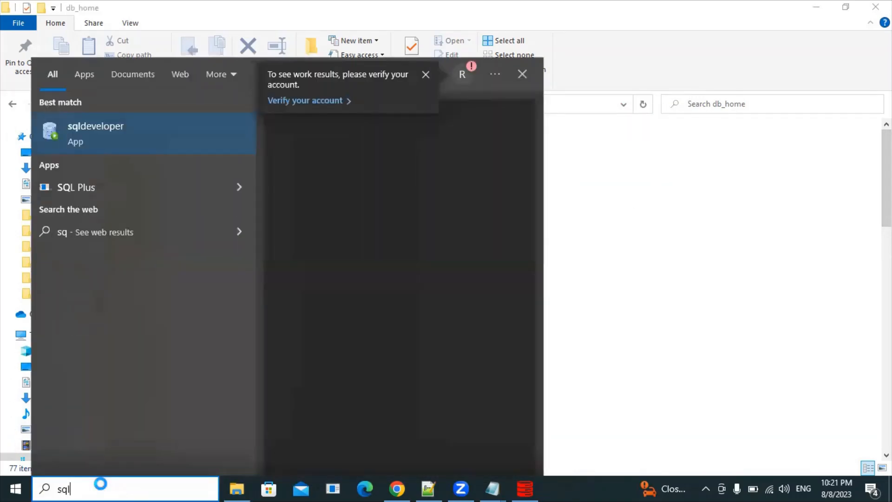
click(112, 188)
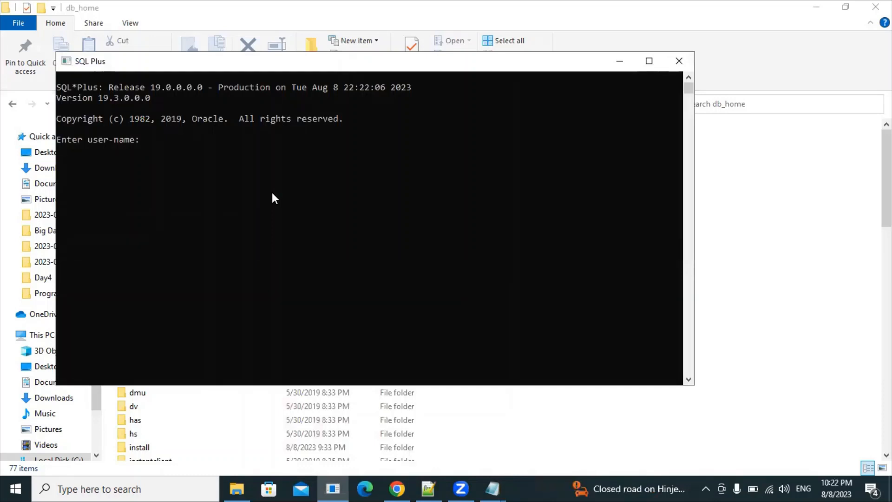
text(sqplus)
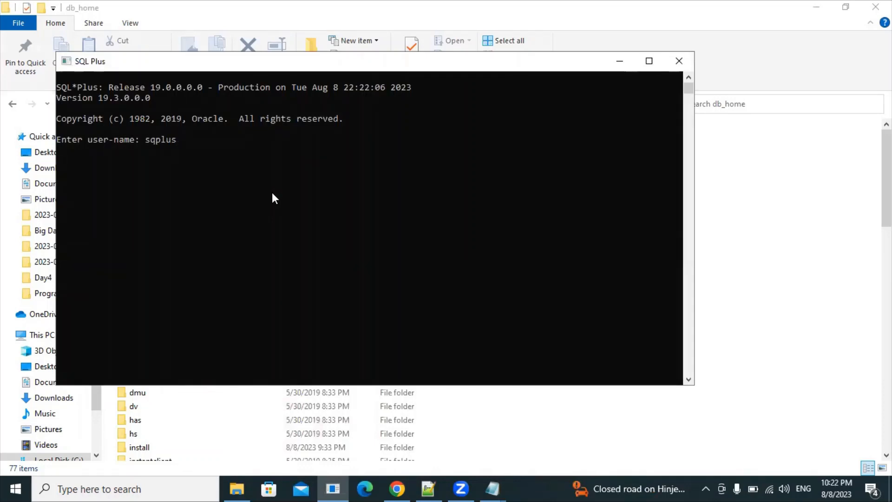
key(BackSpace)
key(BackSpace)
key(BackSpace)
key(BackSpace)
text(lplus / as sysdba)
key(Return)
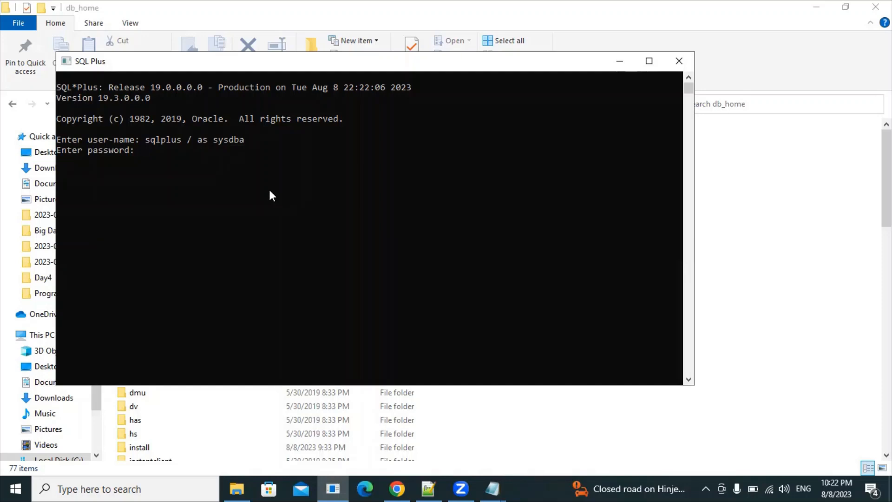
key(Return)
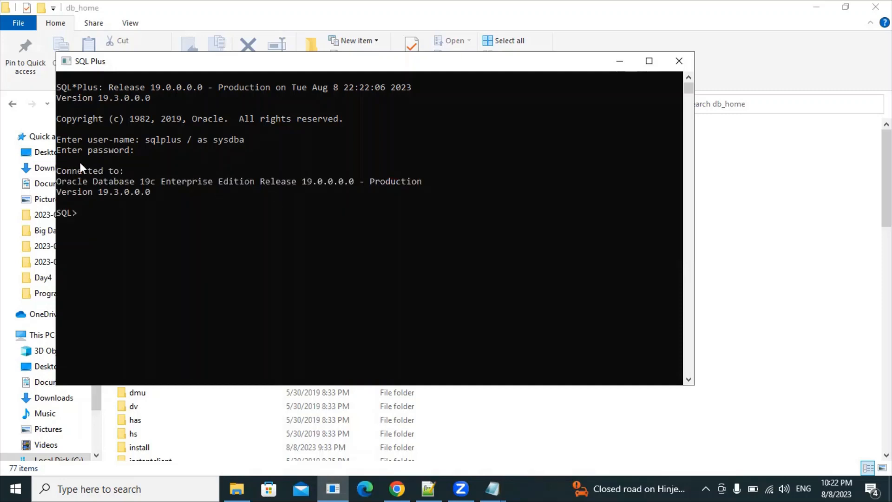
Step: Create table abc with a varchar(10) column a
drag(89, 213, 67, 151)
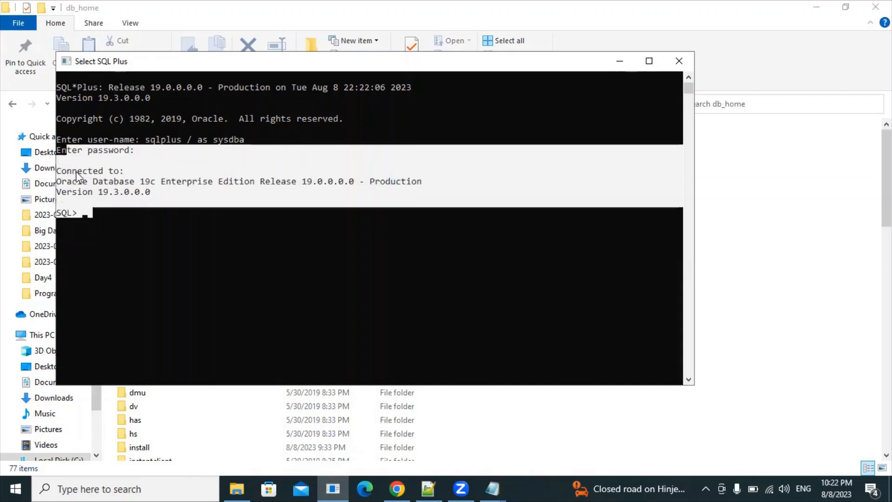
click(98, 220)
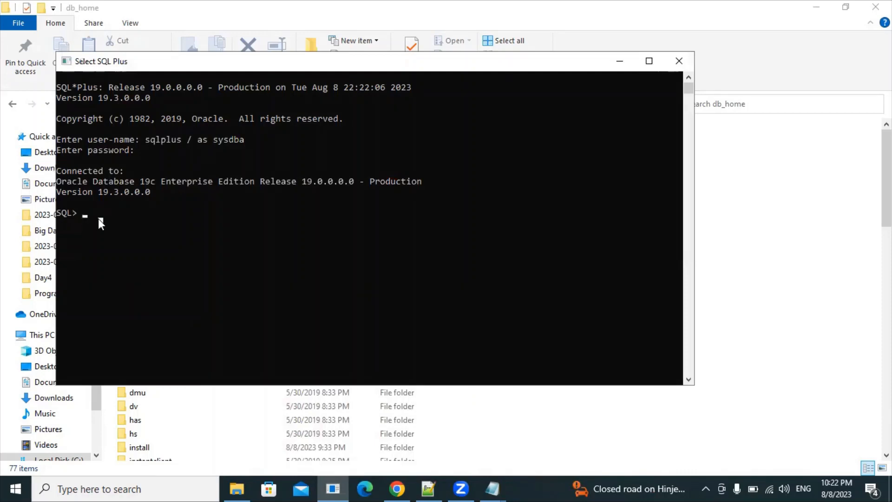
text(create tab)
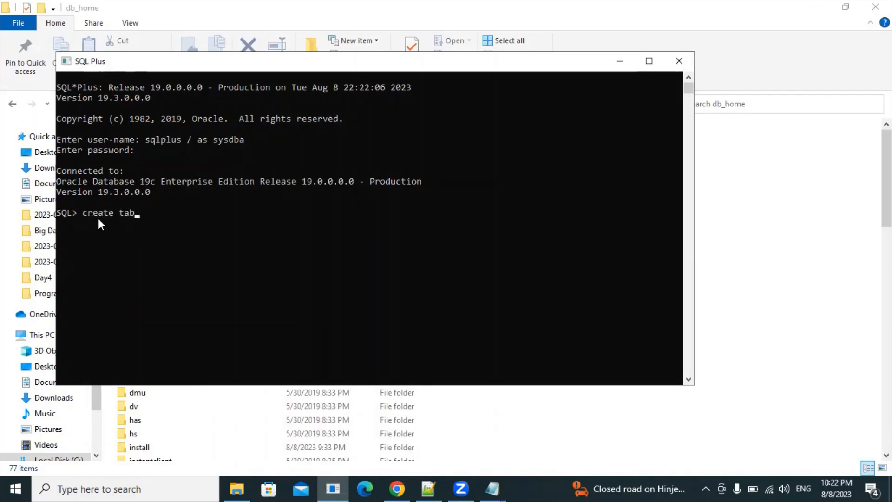
text(le abc(a )
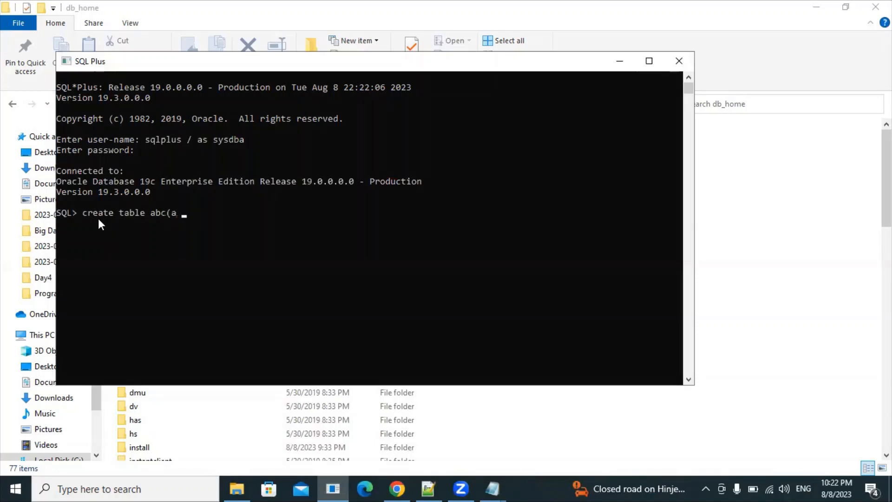
text(varch)
text(r()
key(BackSpace)
key(BackSpace)
text(ar(10));)
key(Return)
click(130, 235)
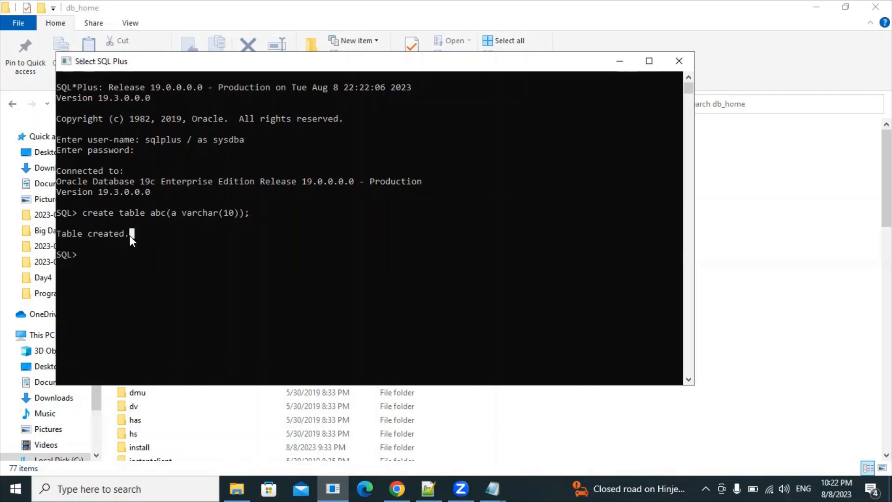
drag(129, 236, 59, 228)
click(102, 266)
Step: Insert the value 'RJ' into abc and run SELECT * FROM abc to see it
text(insert)
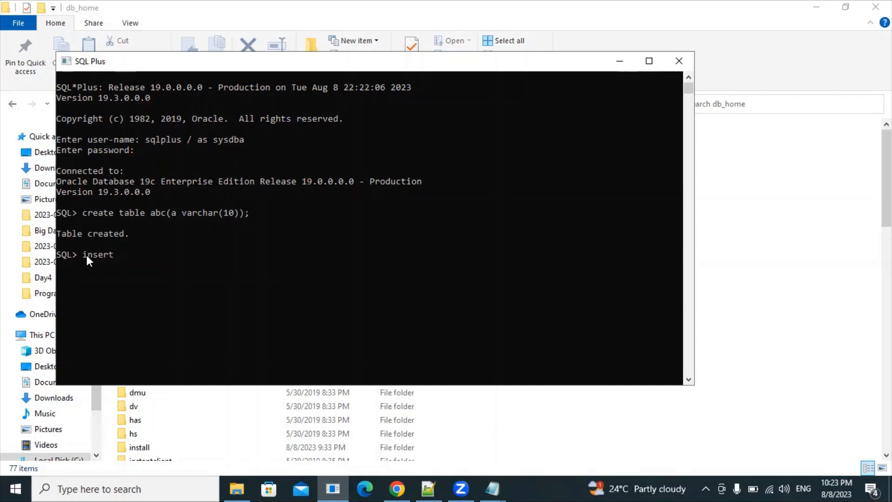
text(into abc values('RJ'R'J)
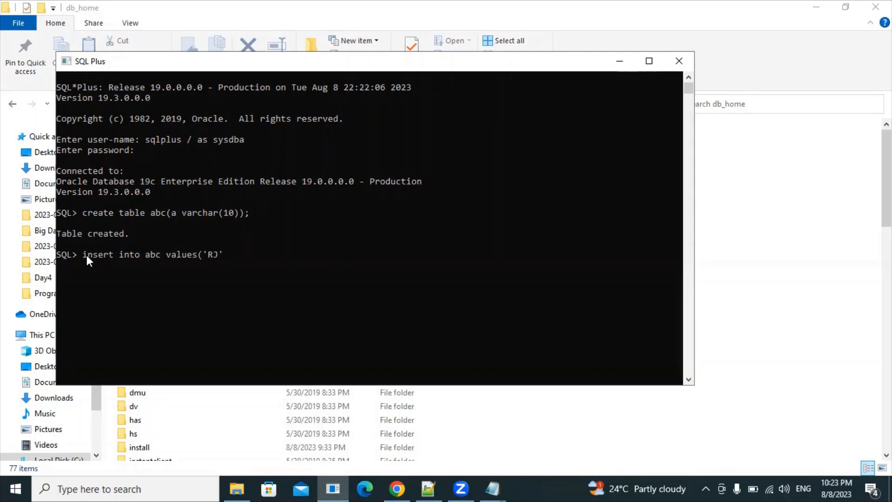
key(Right)
text();)
key(Return)
text(select * f)
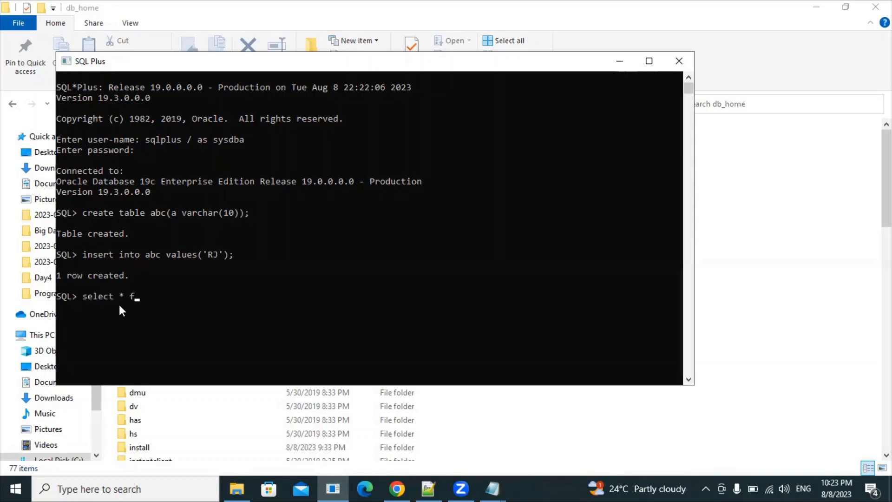
text(rom abc;)
key(Return)
drag(68, 341, 60, 332)
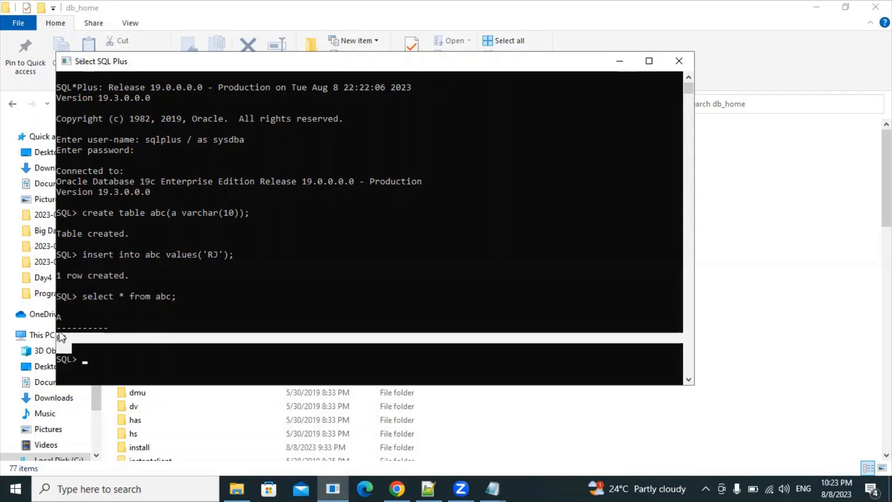
click(60, 323)
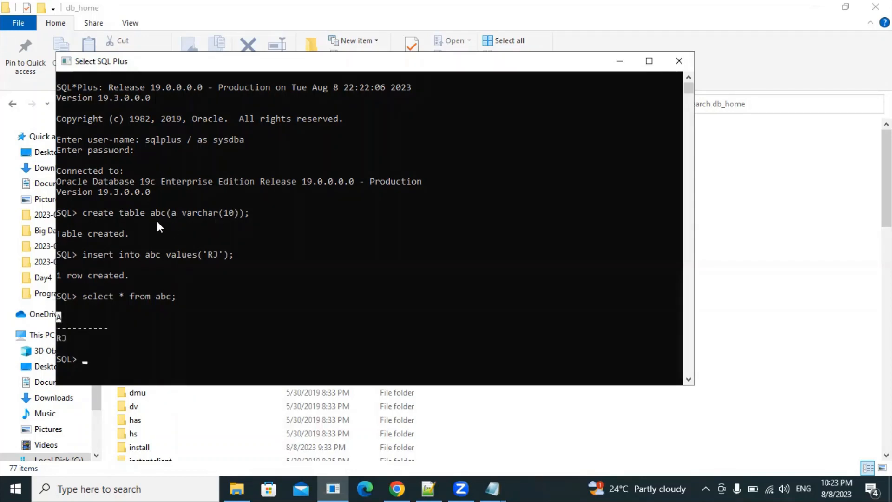
click(171, 213)
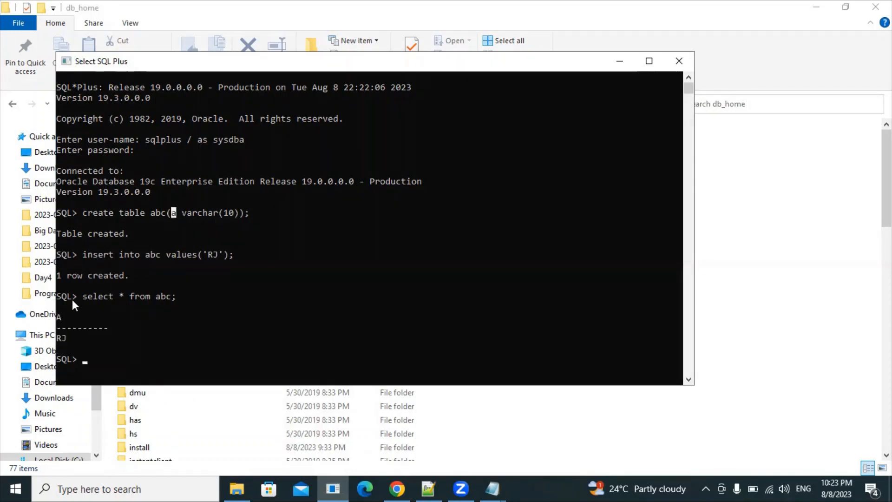
click(58, 319)
click(63, 334)
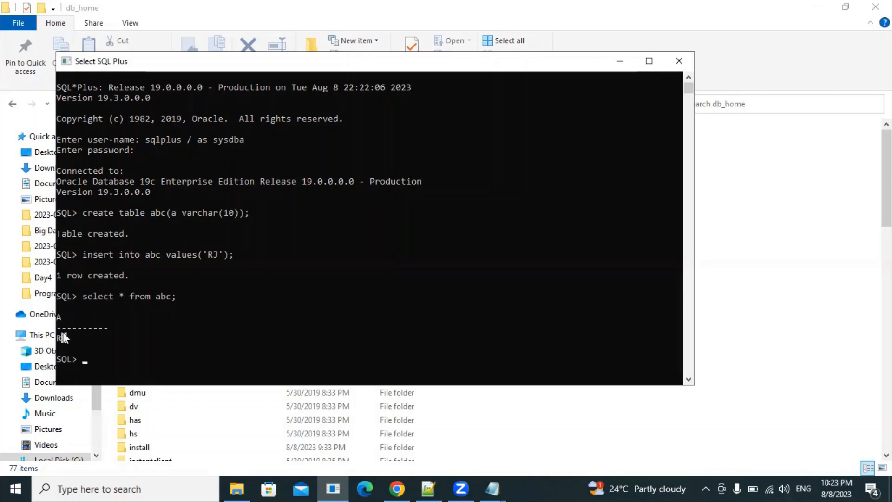
click(82, 359)
click(85, 359)
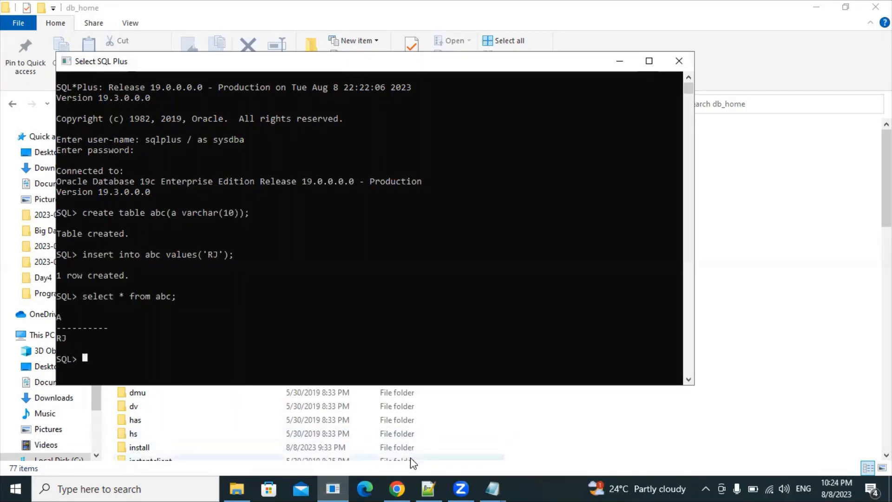
mouse_move(397, 488)
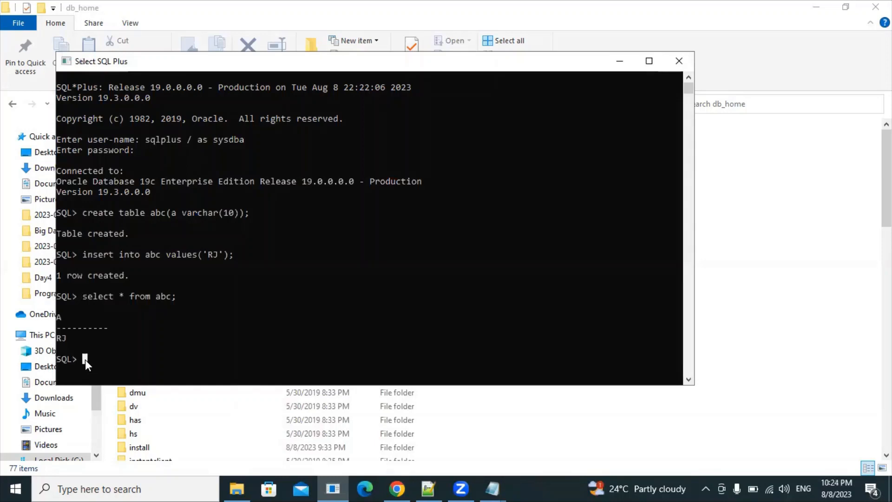
click(158, 336)
click(84, 359)
Step: Switch to Chrome's 'How To Unlock HR User in Oracle Database 19c' tab and select its web address
click(432, 488)
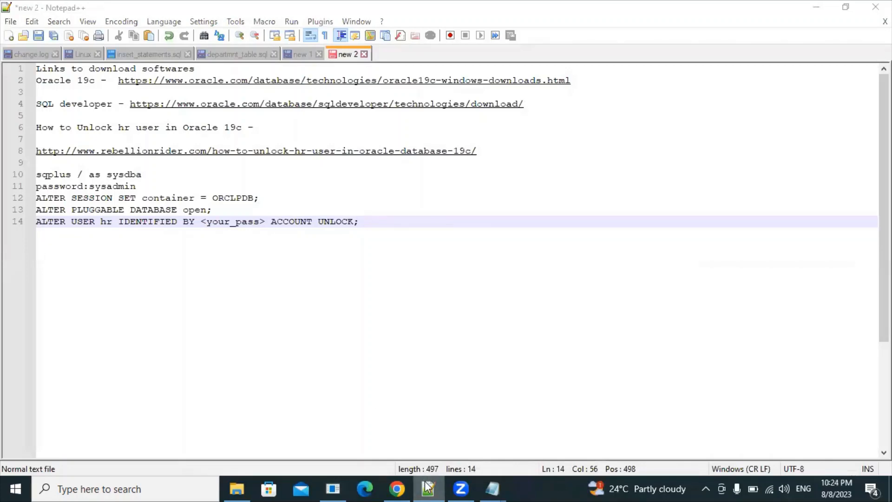
click(428, 487)
click(398, 487)
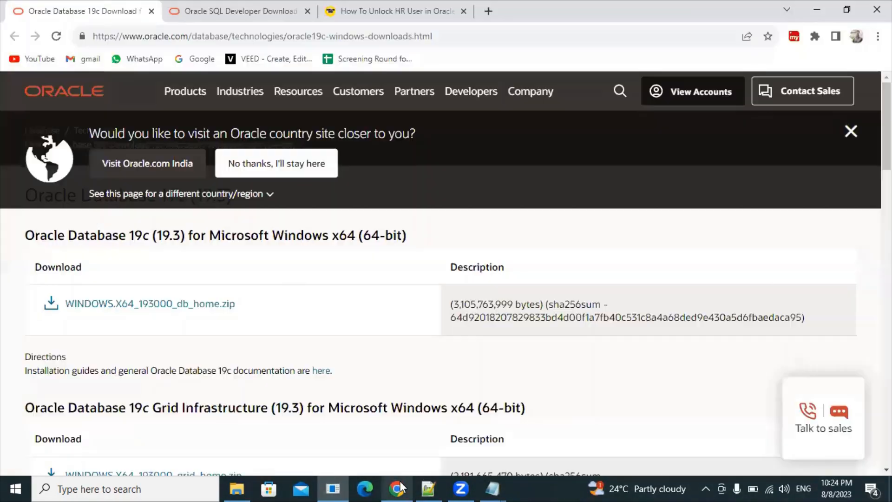
click(359, 11)
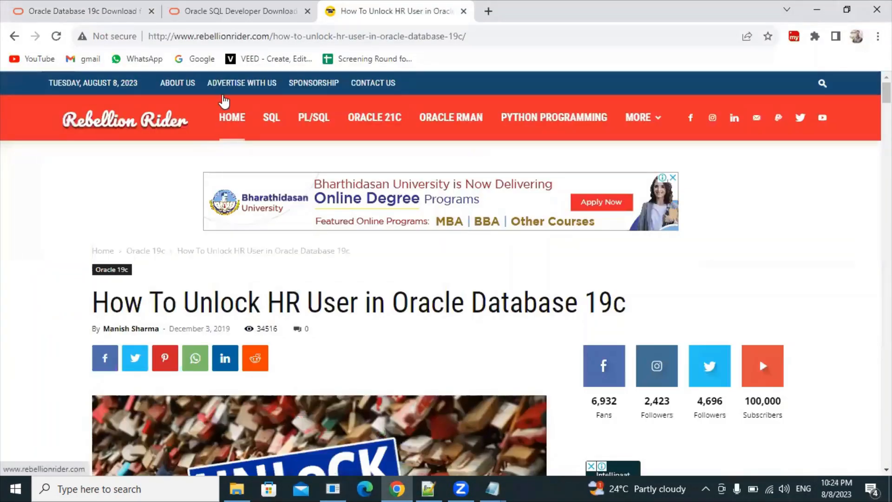
key(ctrl+l)
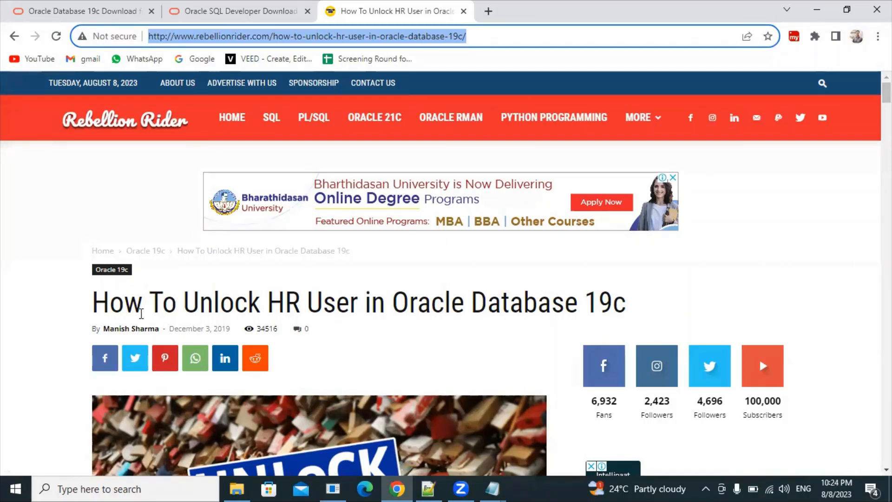
drag(122, 303, 656, 303)
click(656, 303)
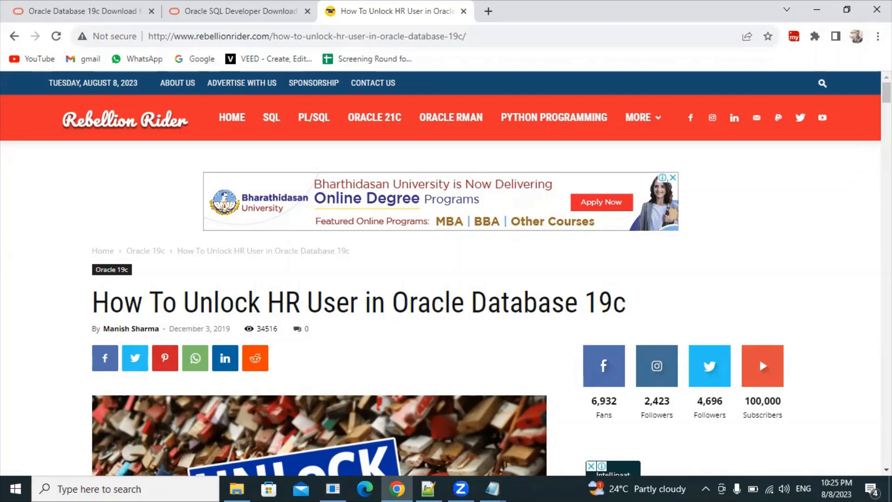
Step: Highlight the article's three steps: Create A TNS service, Switch the Container, Unlock the Account
scroll(446, 278, down, 6)
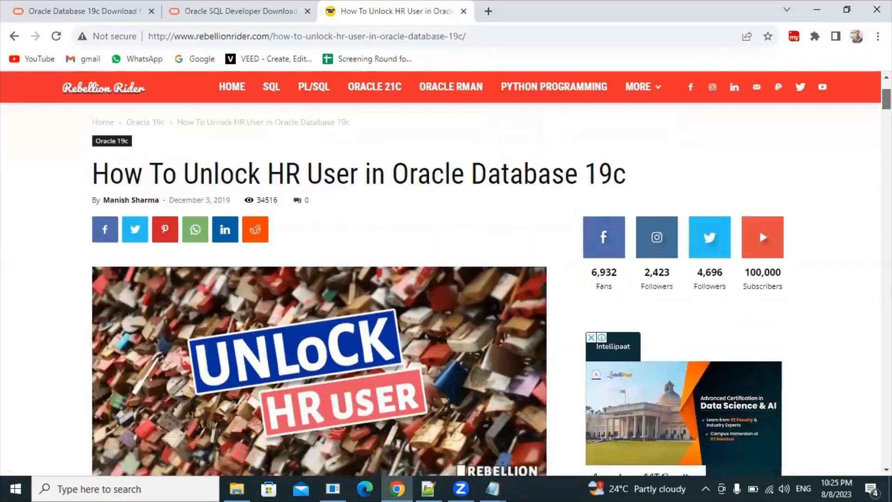
scroll(446, 278, down, 12)
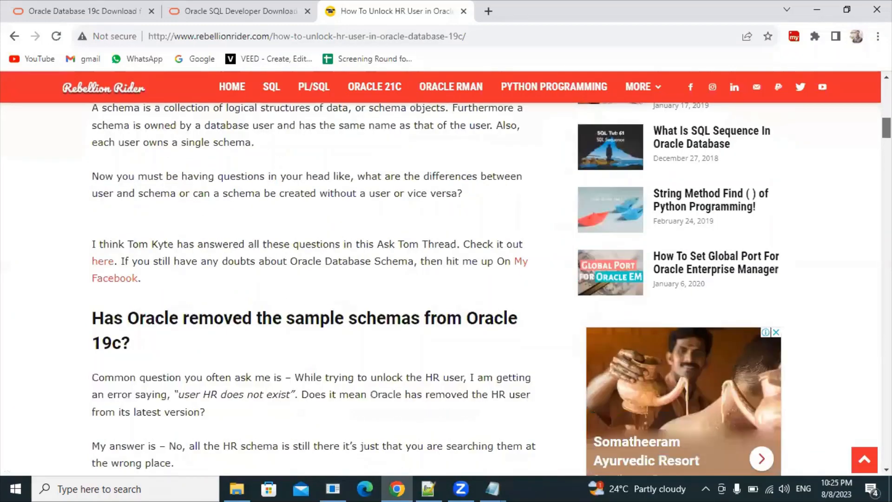
scroll(446, 278, down, 2)
scroll(446, 279, up, 4)
scroll(446, 279, down, 10)
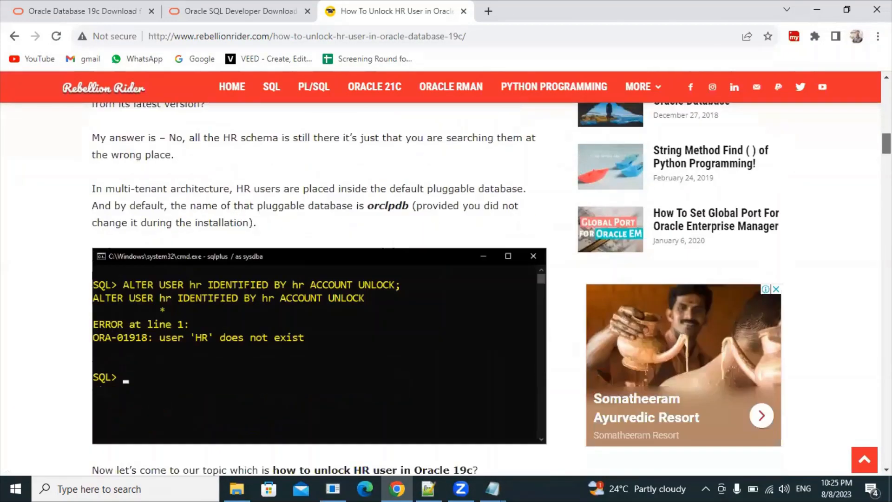
scroll(318, 222, up, 1)
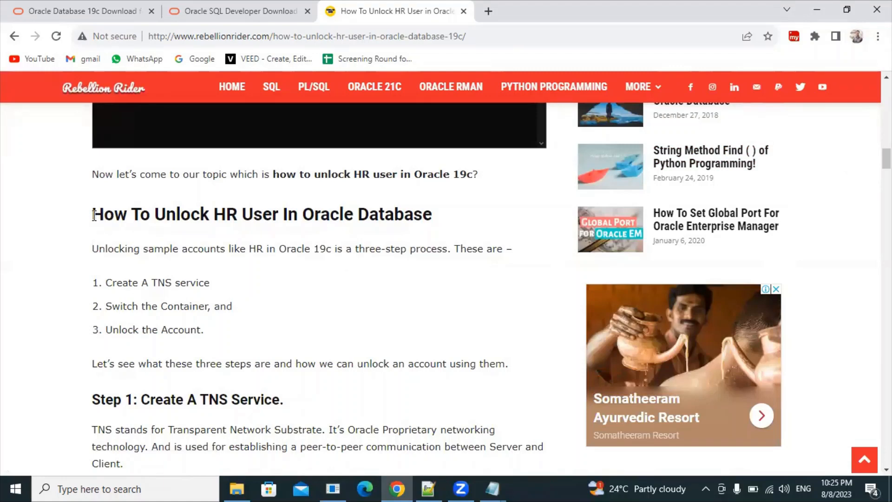
drag(93, 215, 399, 215)
drag(106, 282, 213, 281)
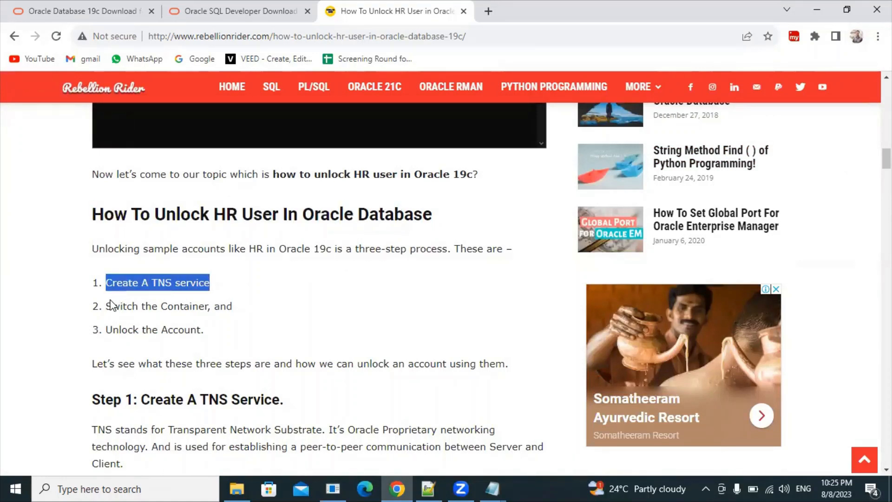
drag(106, 306, 232, 306)
drag(105, 330, 207, 330)
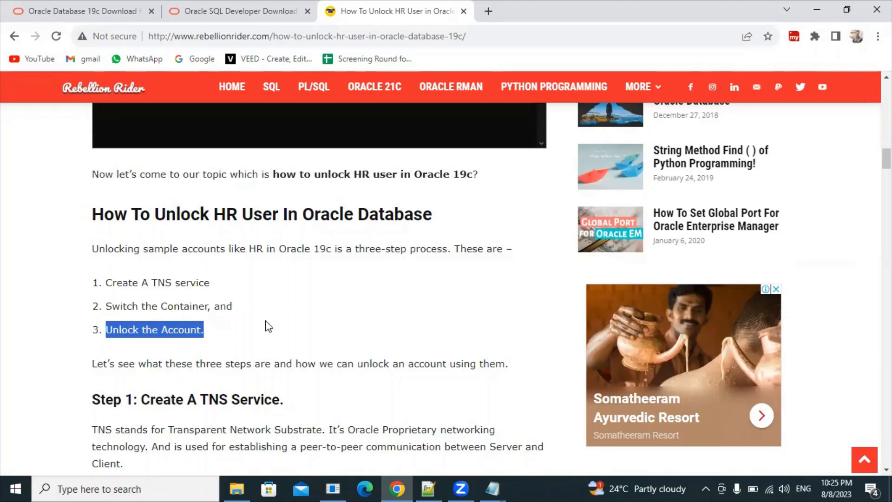
click(266, 322)
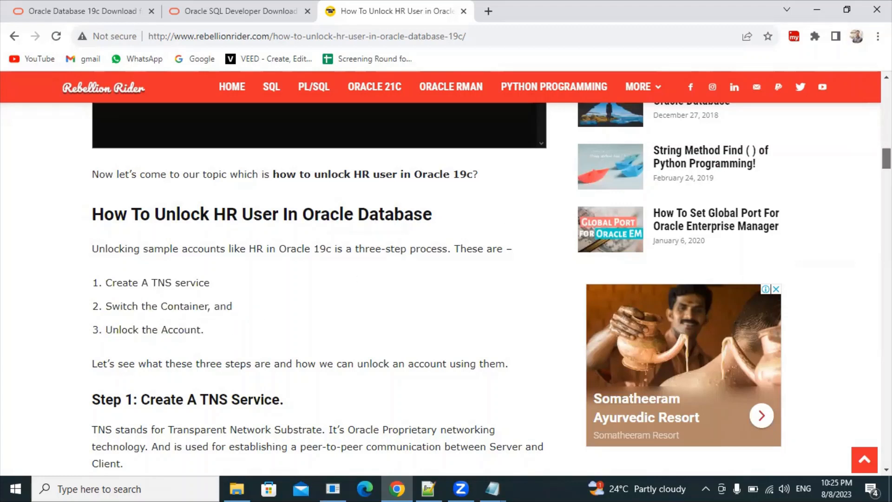
Step: Mark the Container ID and Service Name requirements and scroll to the Find the container ID section
drag(886, 158, 886, 186)
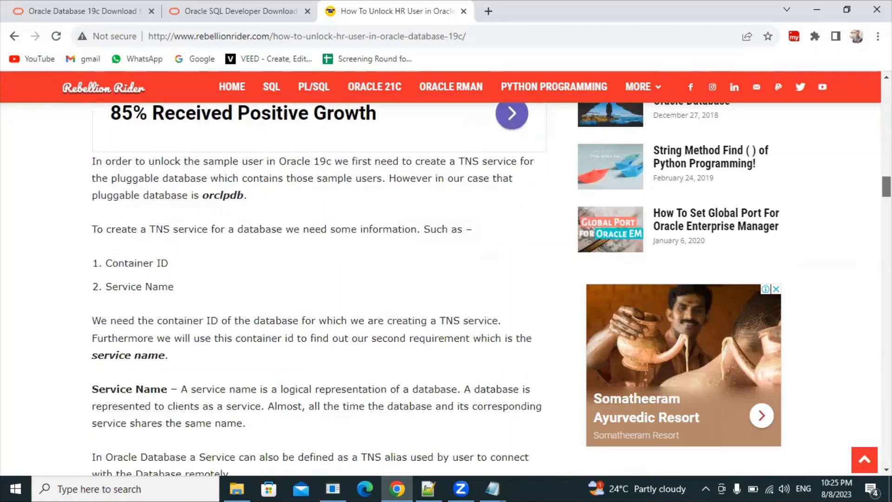
drag(321, 229, 416, 229)
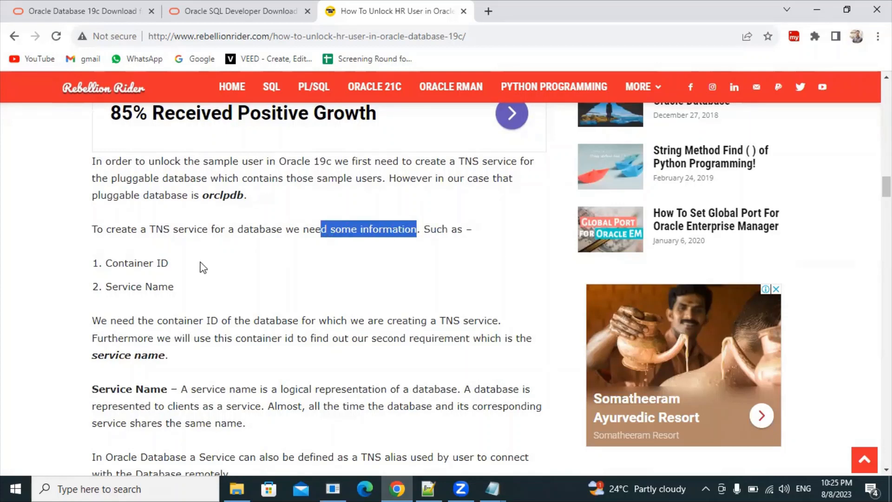
drag(143, 263, 157, 263)
drag(112, 287, 199, 285)
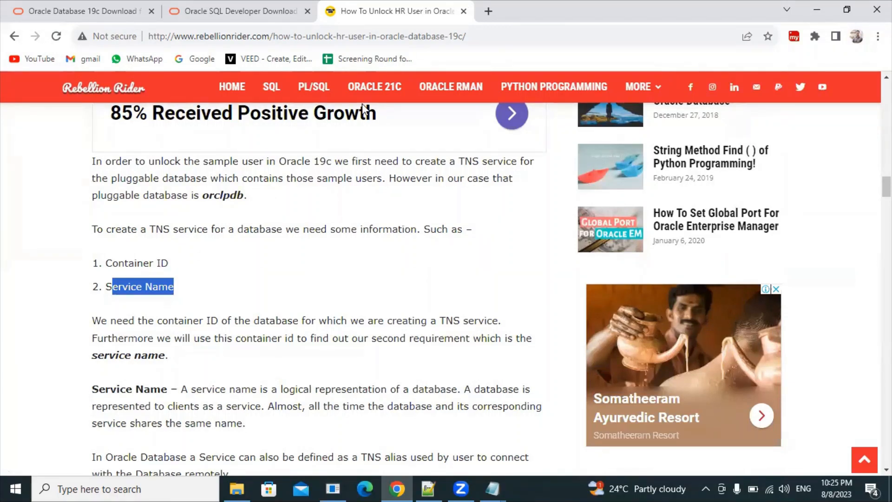
click(391, 2)
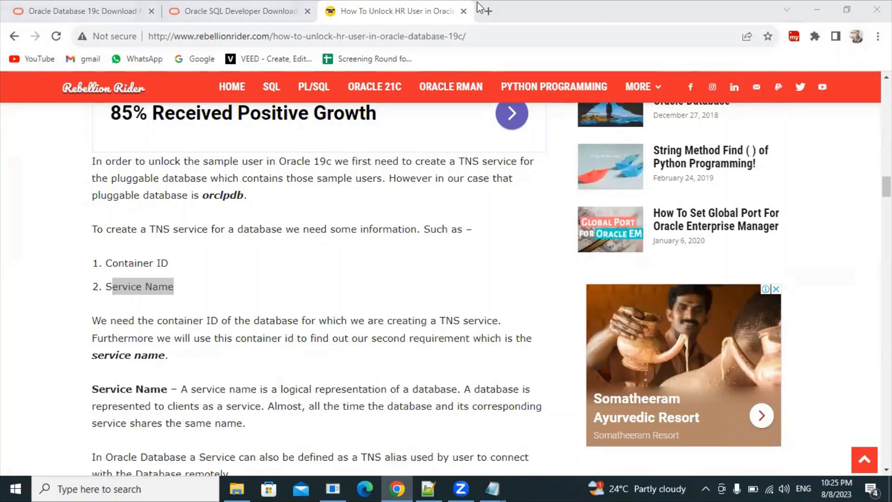
click(281, 229)
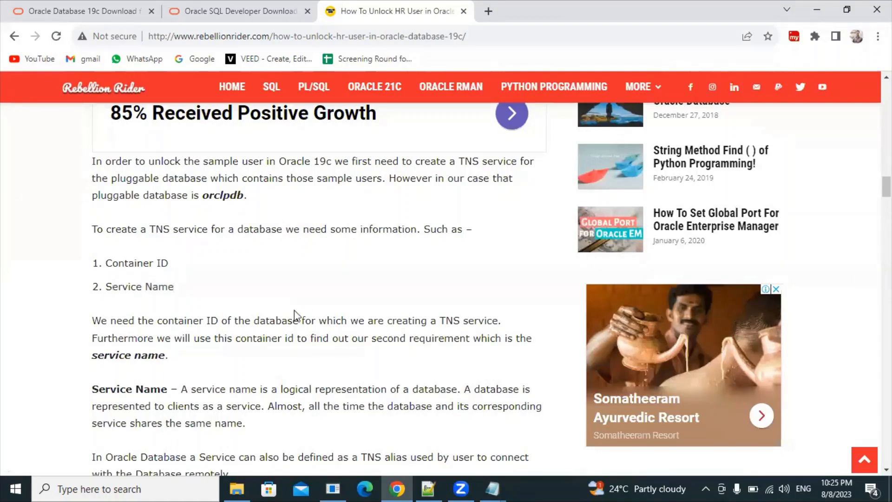
scroll(116, 392, down, 2)
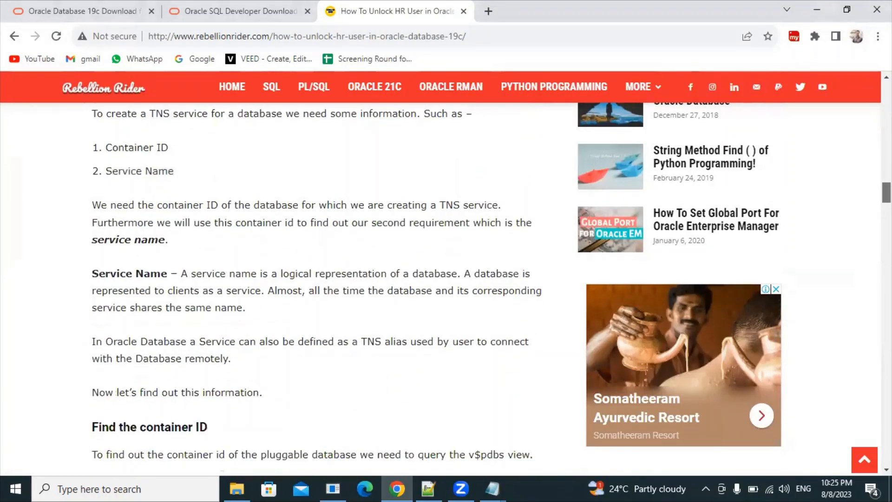
scroll(319, 279, down, 4)
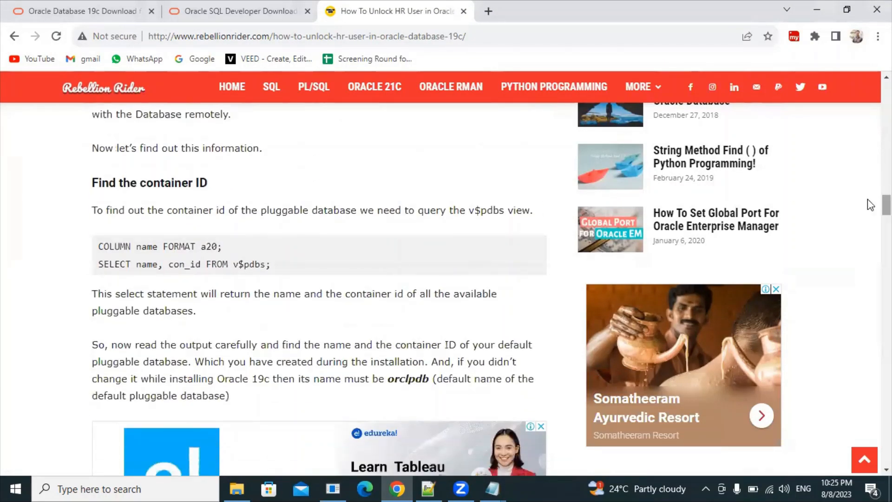
Step: Copy COLUMN name FORMAT a20; into a new Notepad++ tab and run it in SQL Plus
drag(224, 246, 92, 245)
key(ctrl+c)
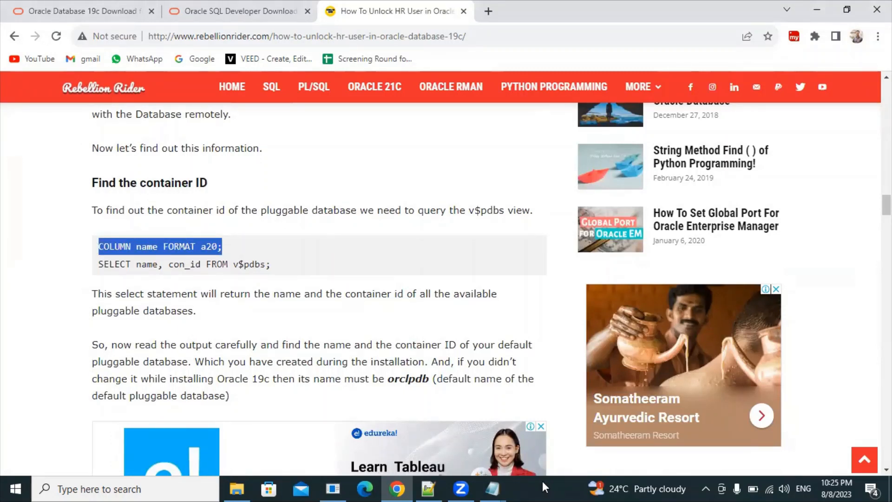
click(341, 481)
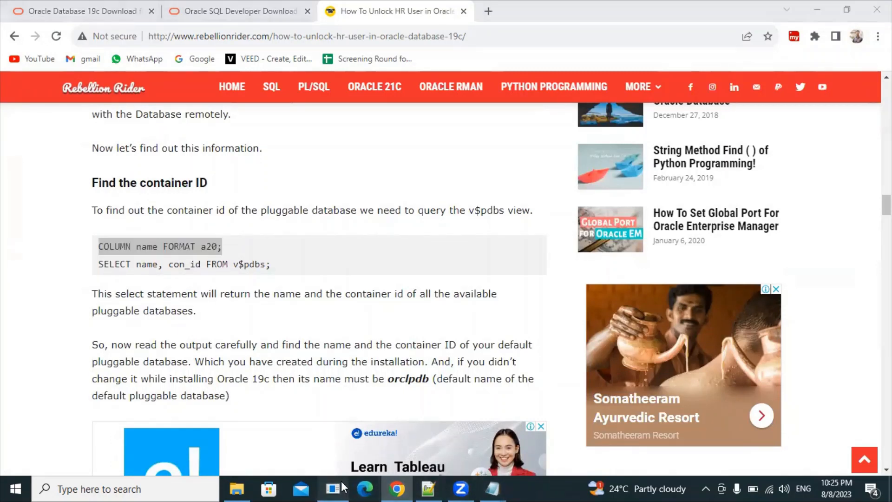
click(259, 332)
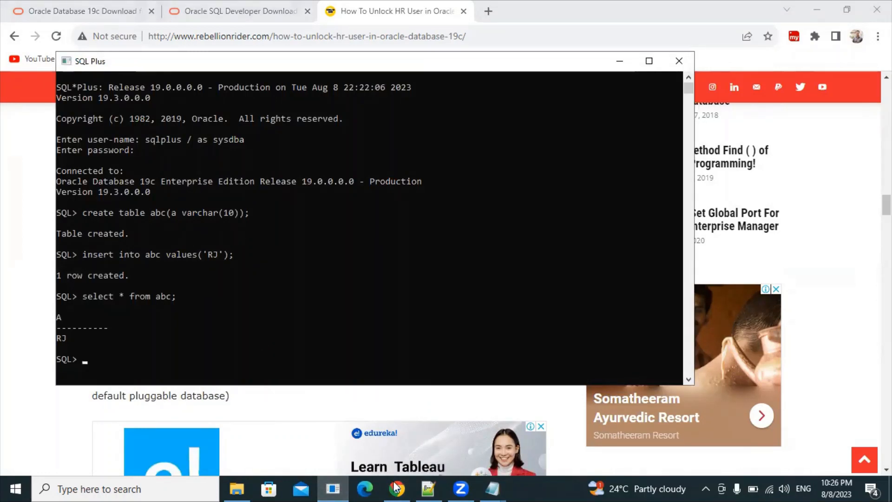
click(433, 478)
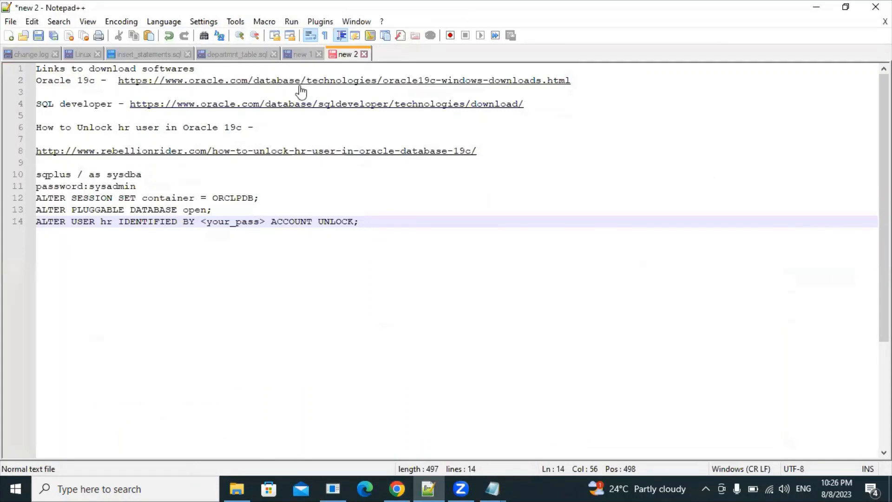
click(8, 36)
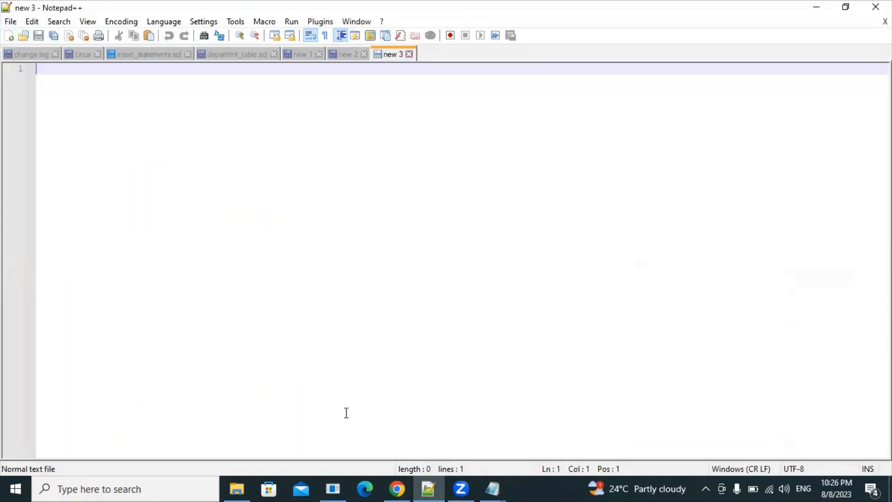
click(405, 481)
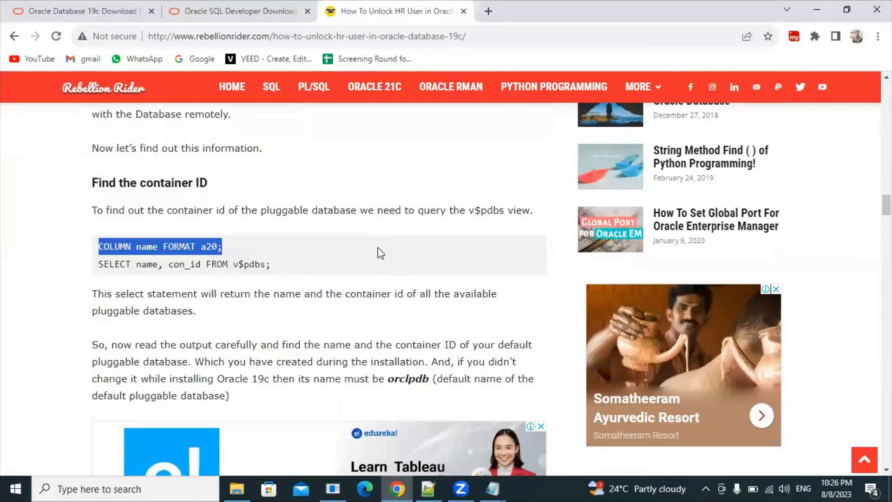
click(492, 488)
click(428, 488)
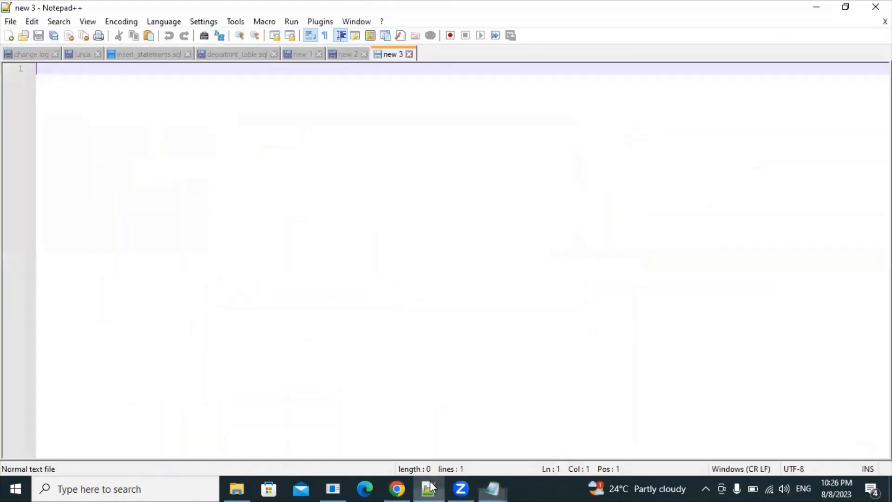
key(ctrl+v)
key(ctrl+a)
key(ctrl+c)
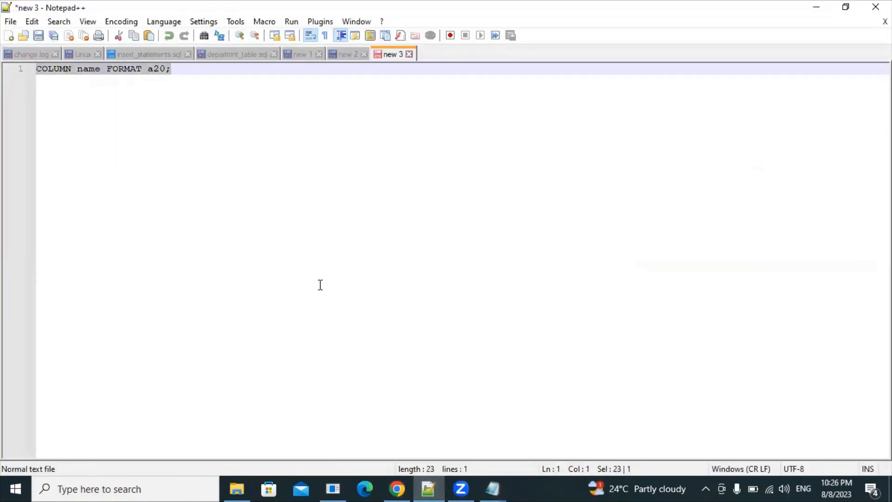
click(333, 488)
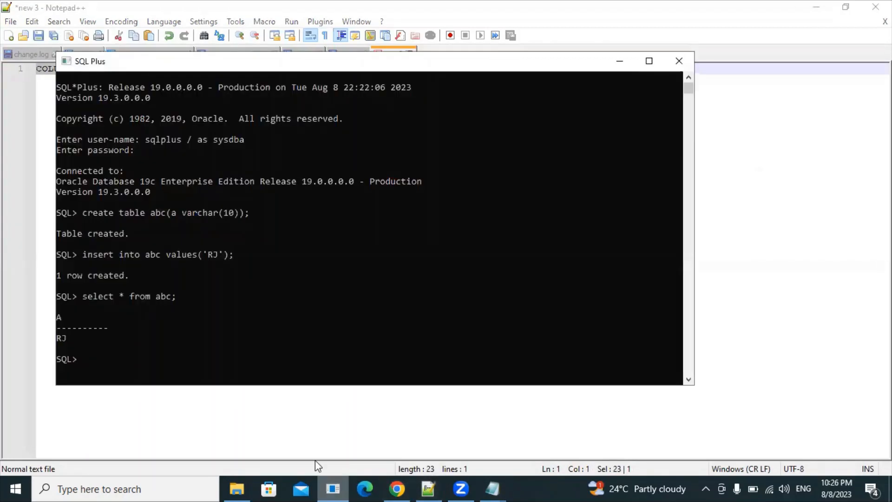
key(ctrl+v)
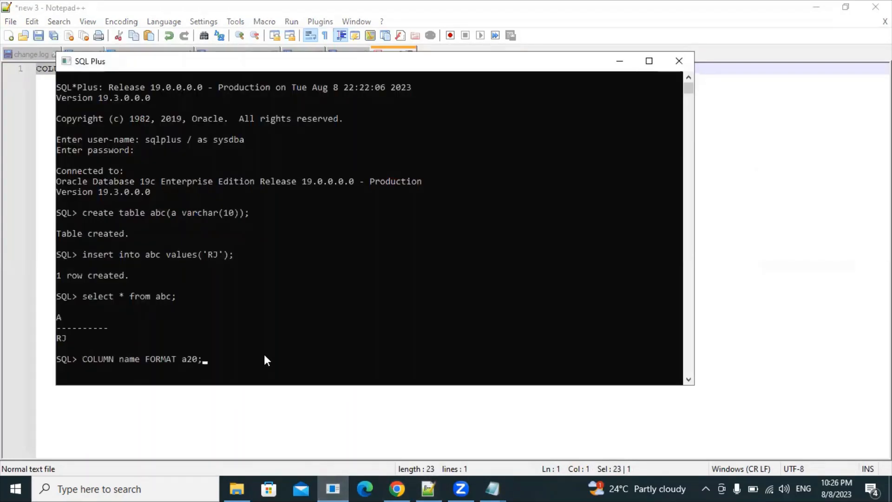
key(Return)
Step: Run SELECT name, con_id FROM v$pdbs; and note ORCLPDB has container ID 3
click(396, 488)
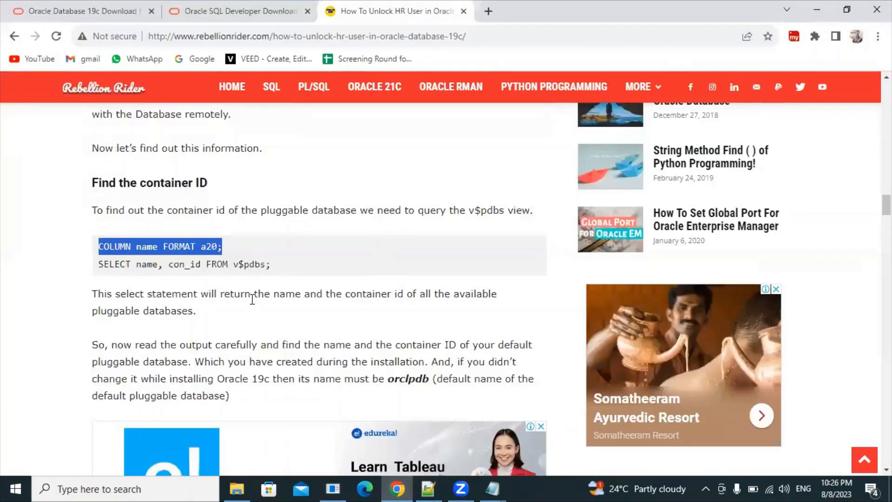
drag(271, 265, 99, 267)
key(ctrl+c)
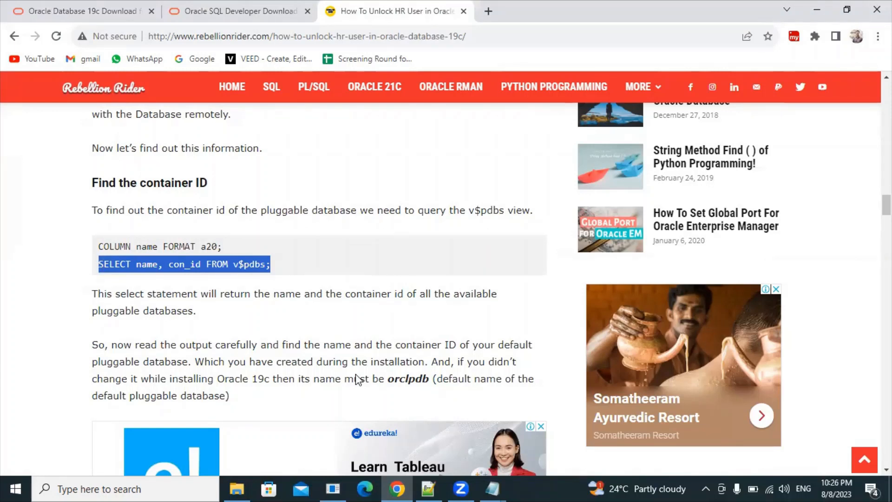
click(336, 485)
right_click(321, 365)
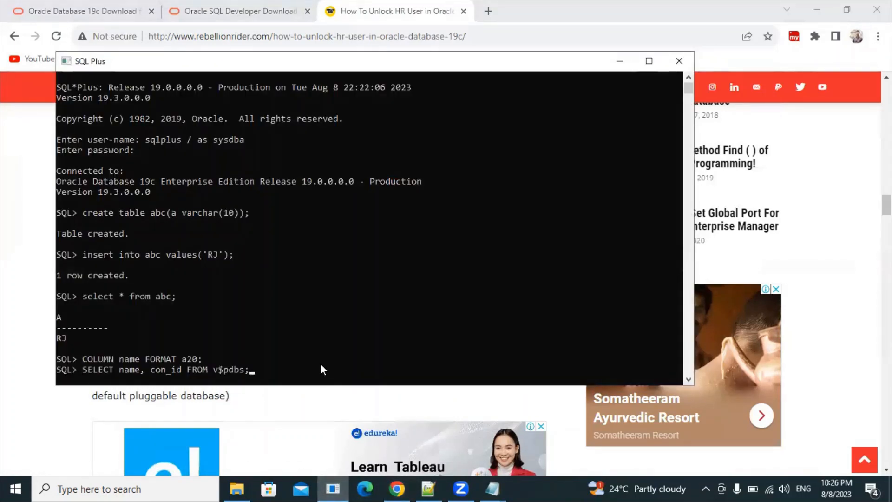
key(Return)
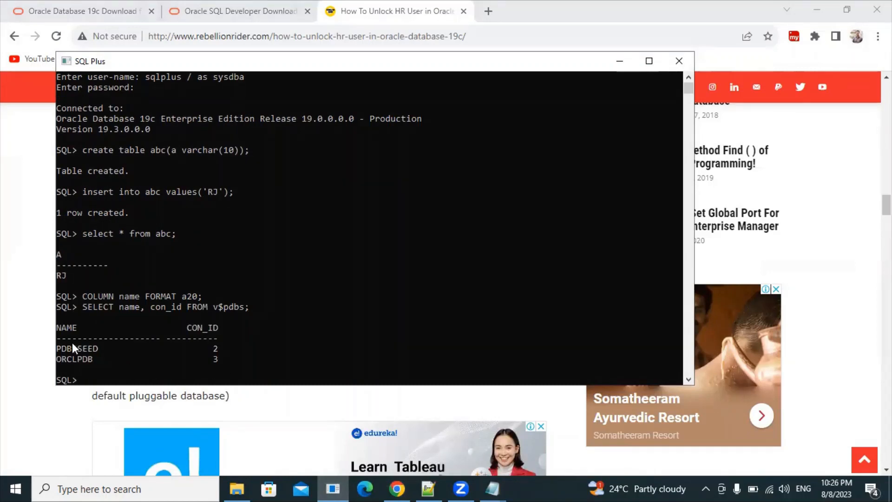
drag(60, 356, 83, 357)
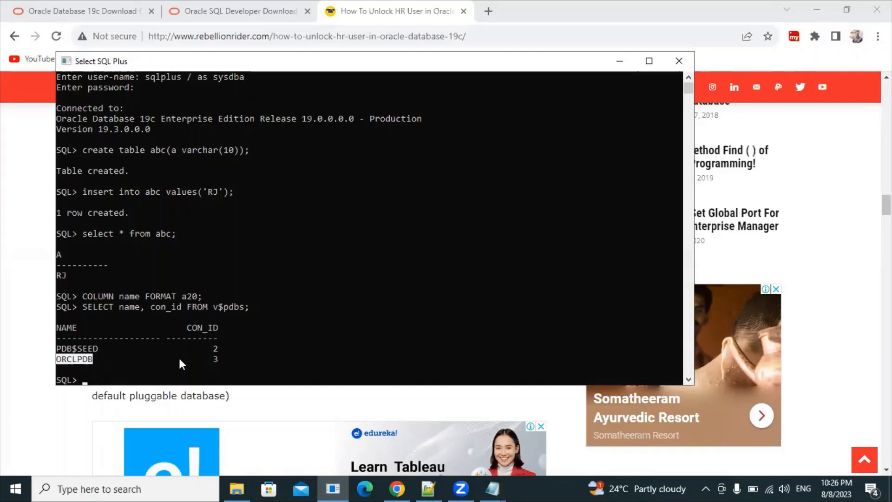
drag(211, 359, 224, 358)
click(397, 489)
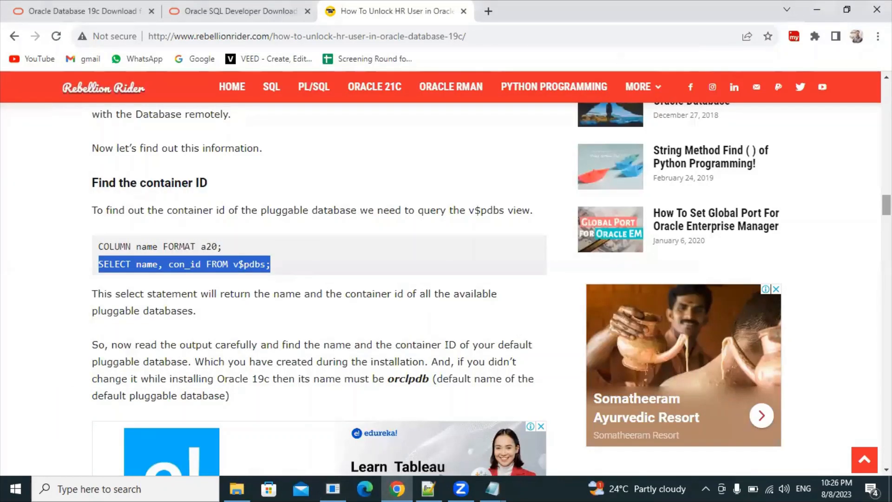
Step: Copy the v$active_services service-name query for con_id 3 and paste it at the SQL prompt
scroll(634, 229, down, 6)
scroll(298, 260, down, 4)
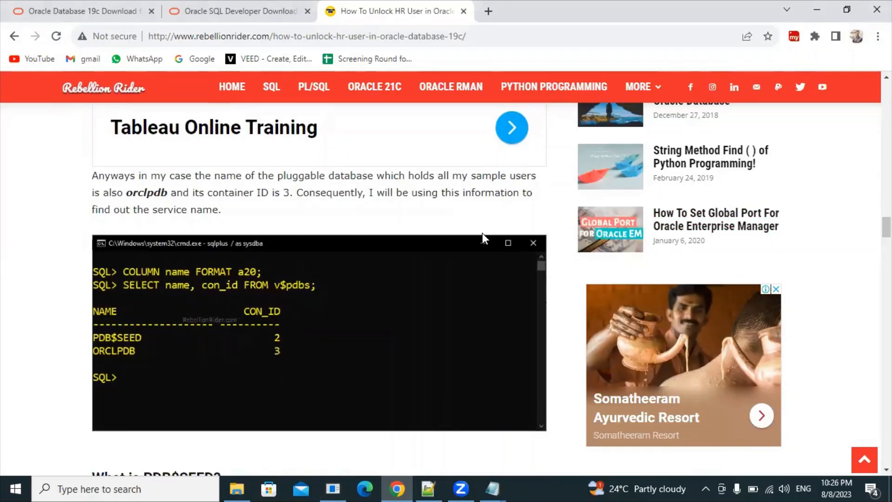
scroll(886, 227, down, 8)
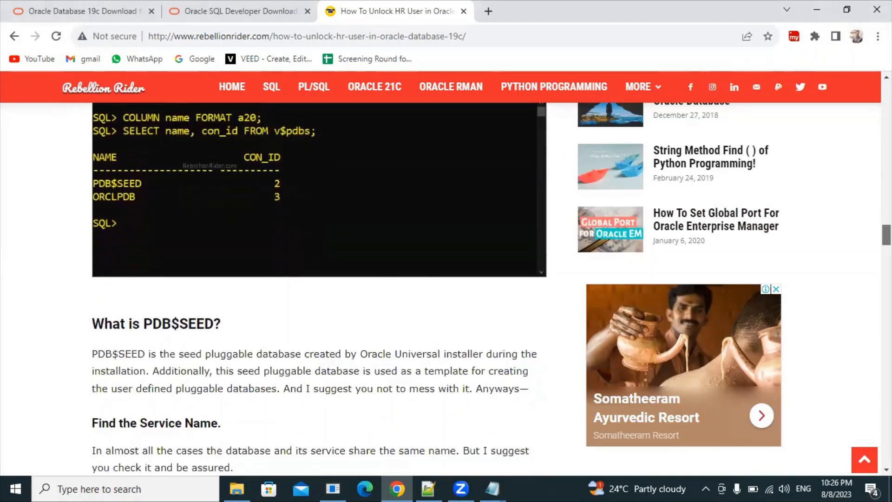
scroll(886, 246, down, 1)
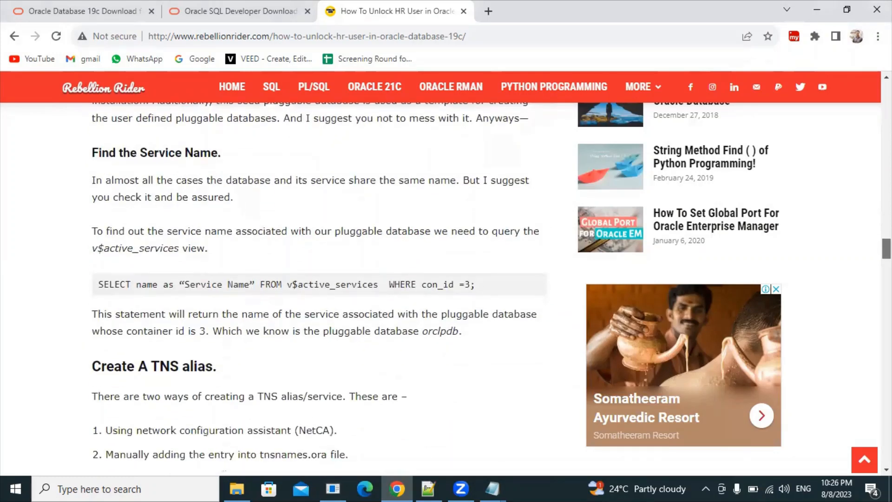
drag(488, 289, 64, 291)
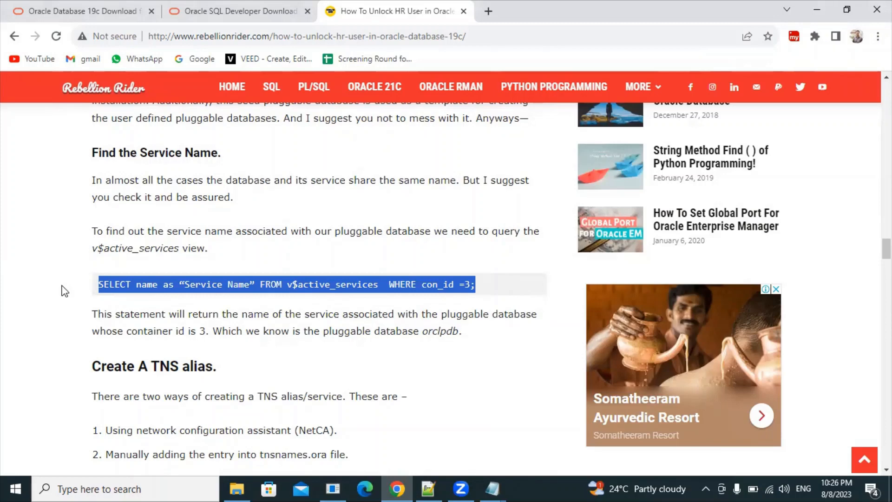
click(331, 487)
click(332, 488)
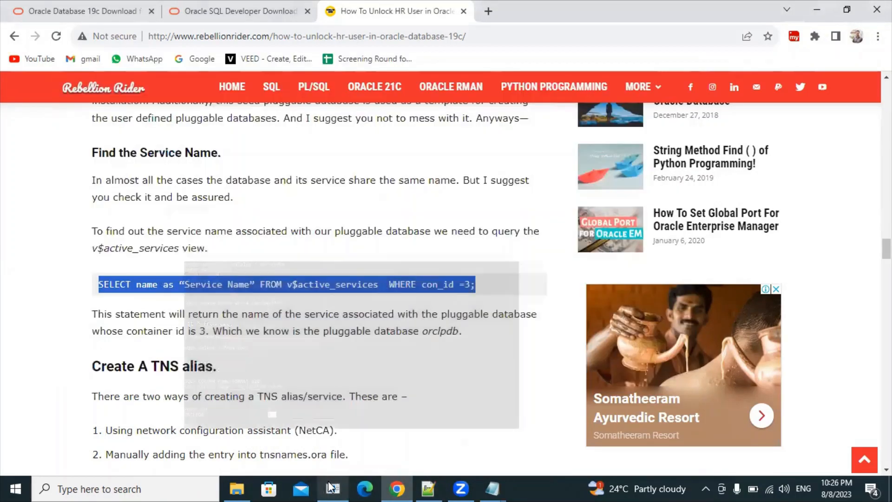
drag(149, 231, 429, 230)
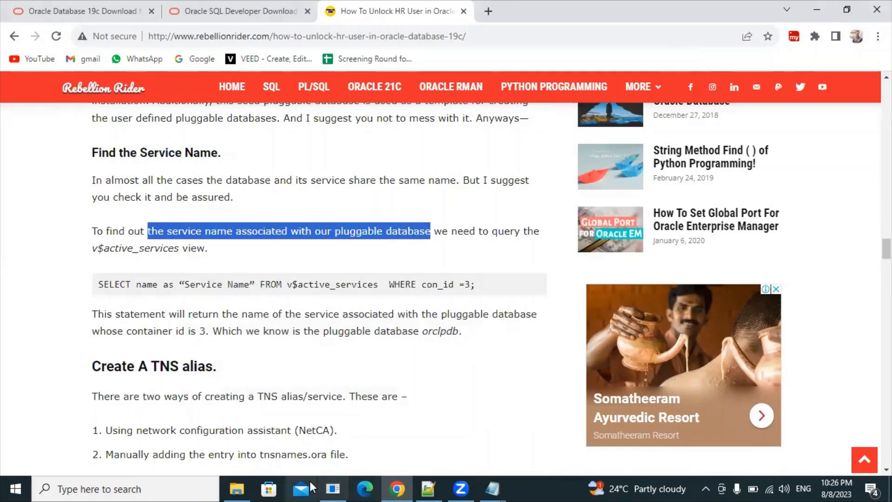
click(332, 488)
right_click(349, 359)
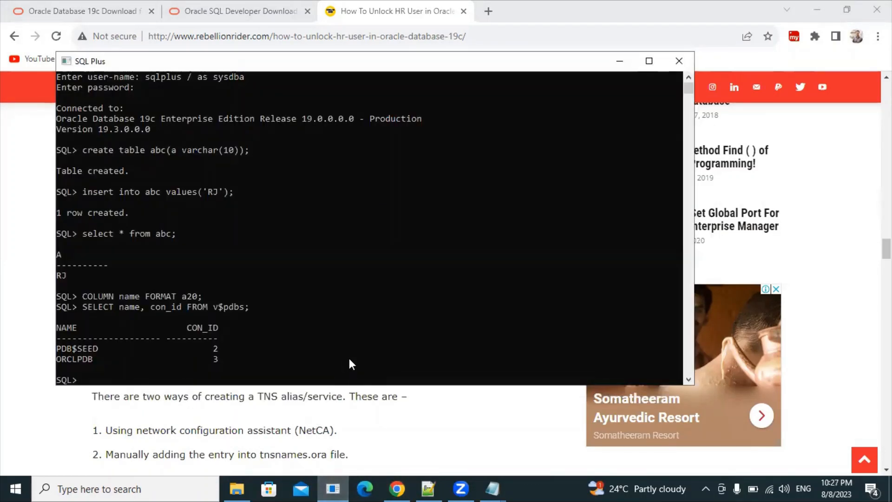
right_click(349, 359)
key(BackSpace)
text(3)
Step: Re-copy and run the service-name query, confirming the service name orclpdb
click(397, 488)
drag(477, 288, 95, 288)
key(ctrl+c)
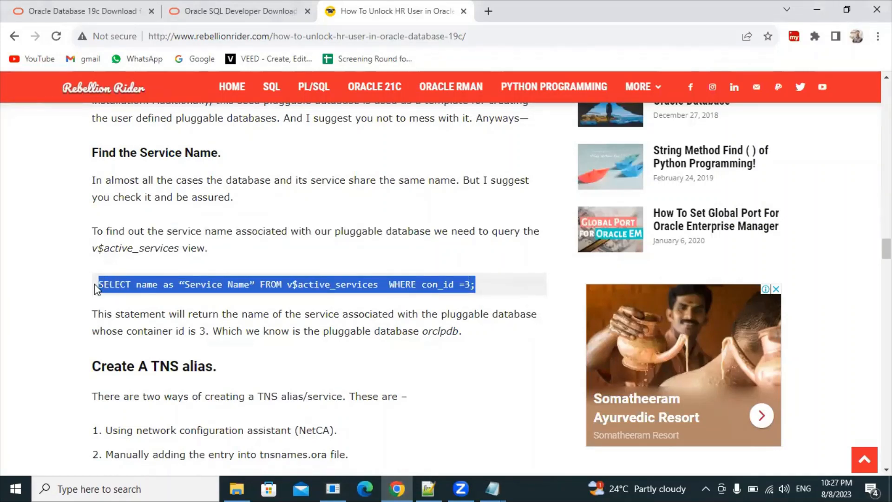
click(332, 488)
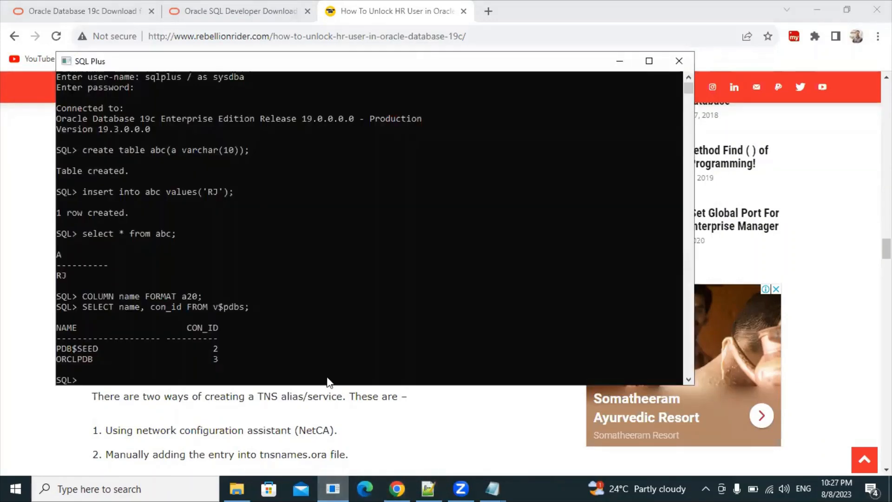
right_click(331, 381)
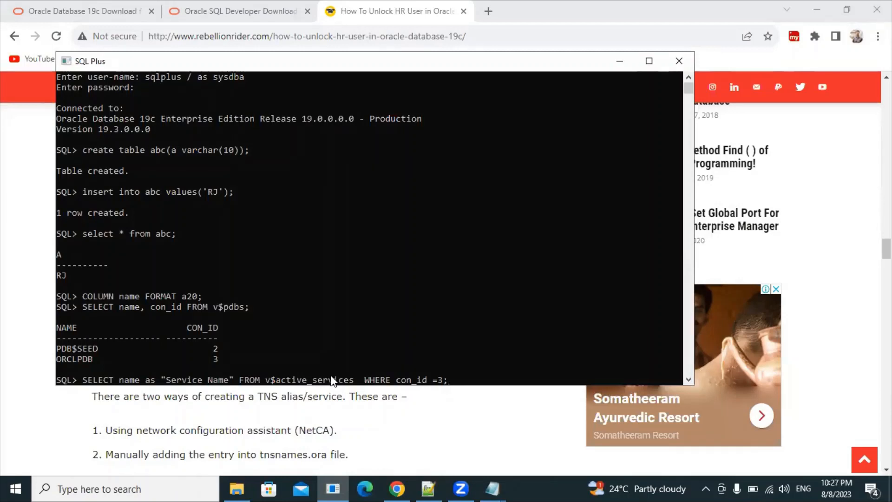
key(Return)
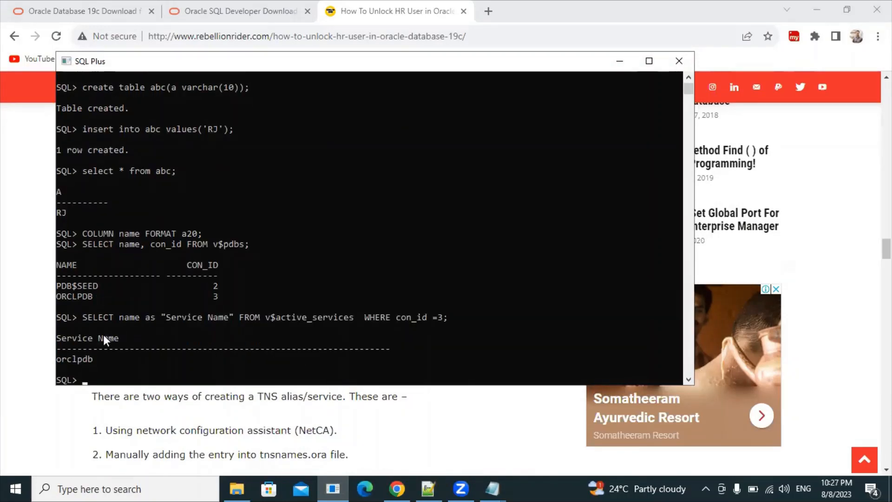
drag(100, 355, 59, 353)
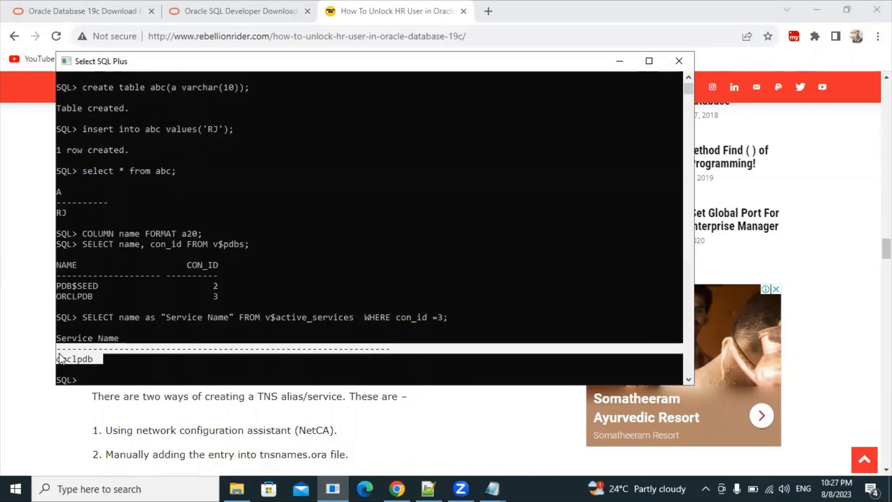
click(122, 347)
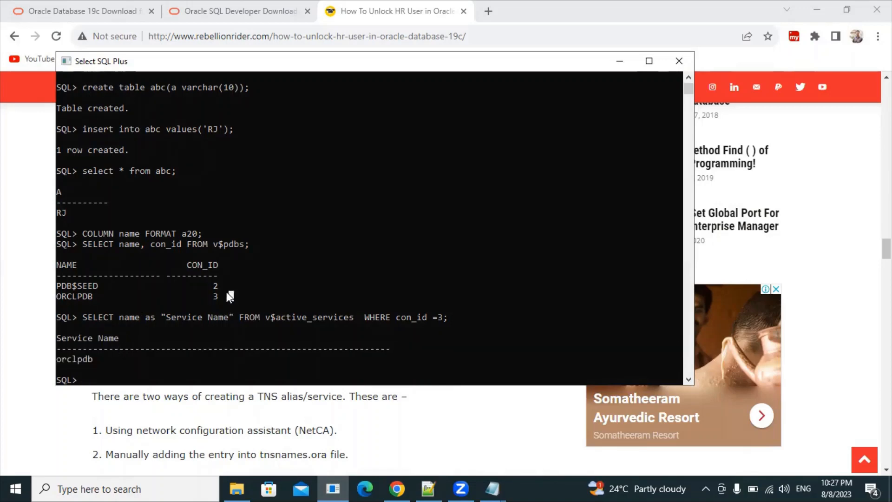
drag(229, 297, 51, 264)
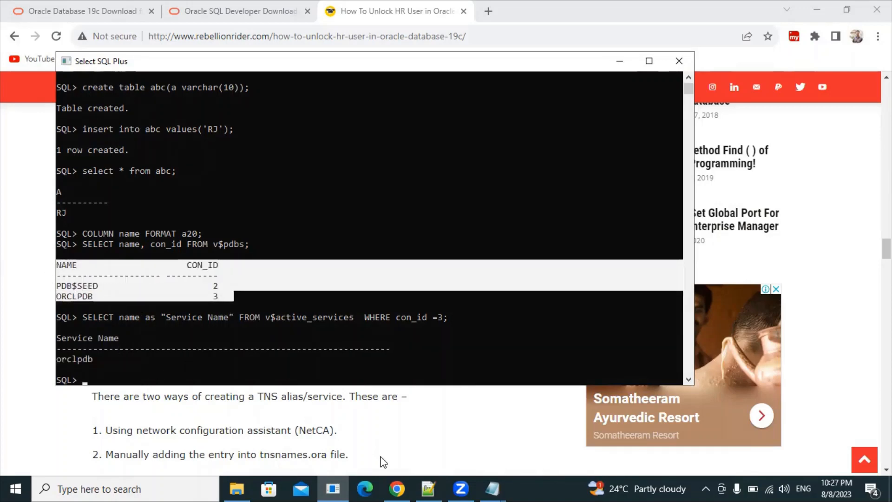
click(397, 488)
click(354, 327)
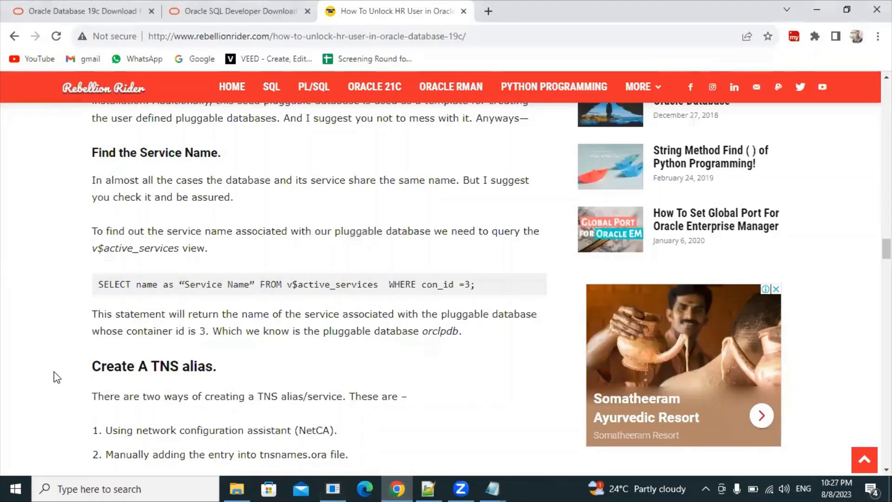
Step: Highlight the Create A TNS alias section's two options: manual tnsnames.ora editing and NetCA
drag(92, 369, 218, 370)
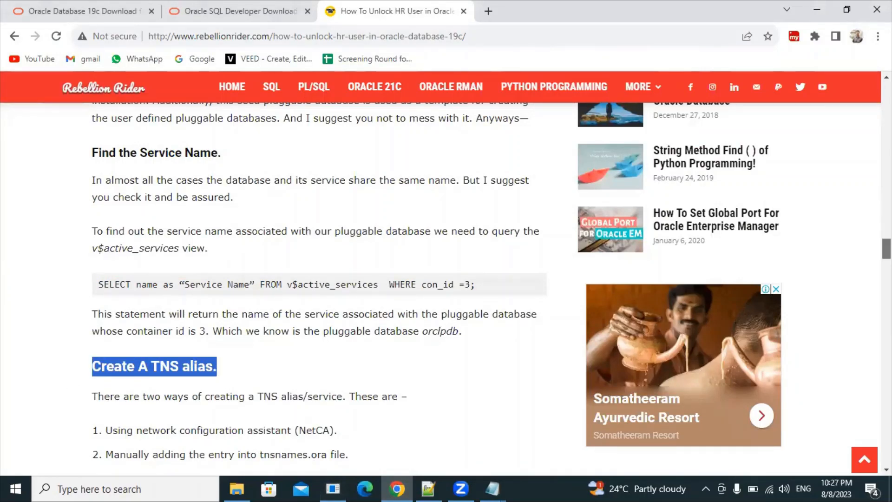
drag(886, 249, 886, 258)
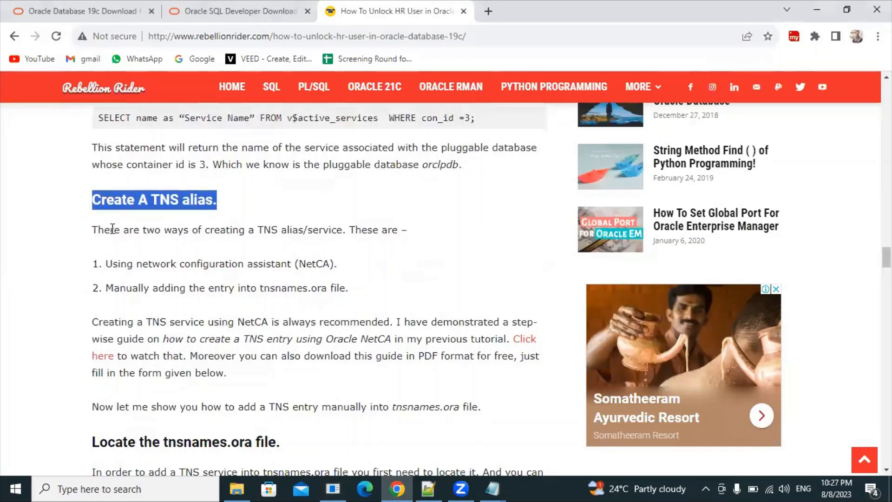
drag(115, 230, 382, 226)
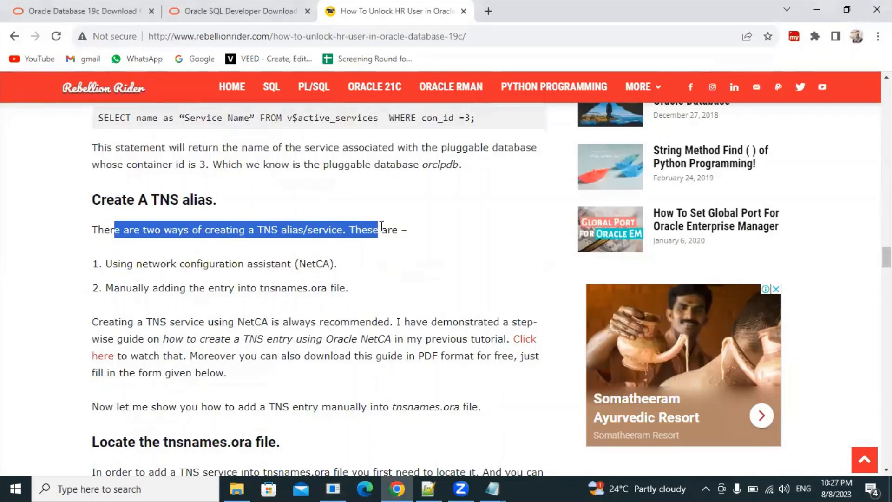
drag(173, 288, 270, 289)
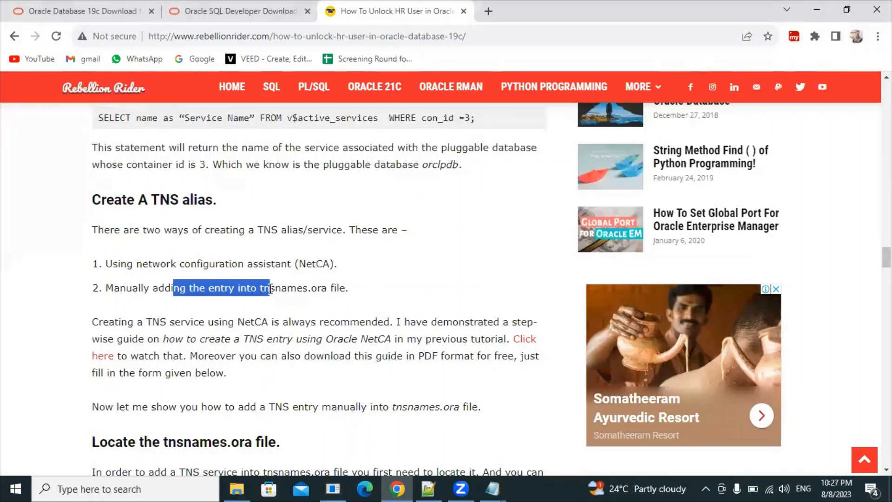
drag(346, 288, 316, 263)
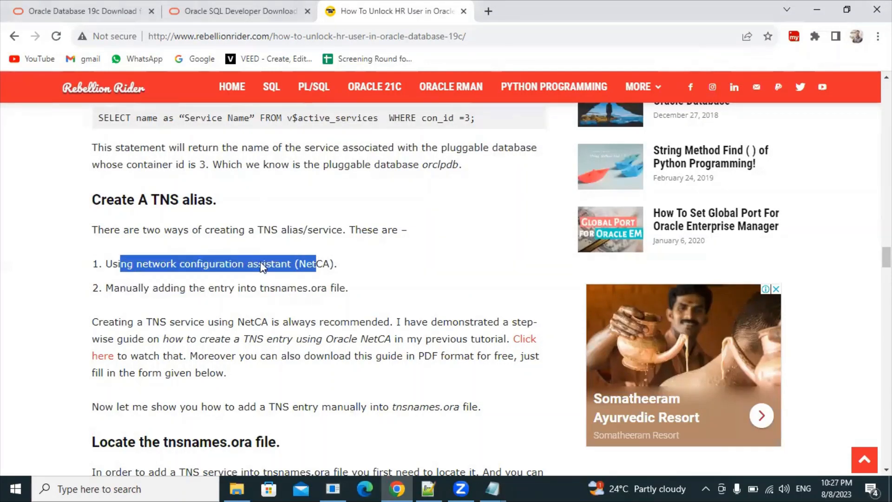
drag(133, 288, 281, 293)
drag(347, 288, 101, 297)
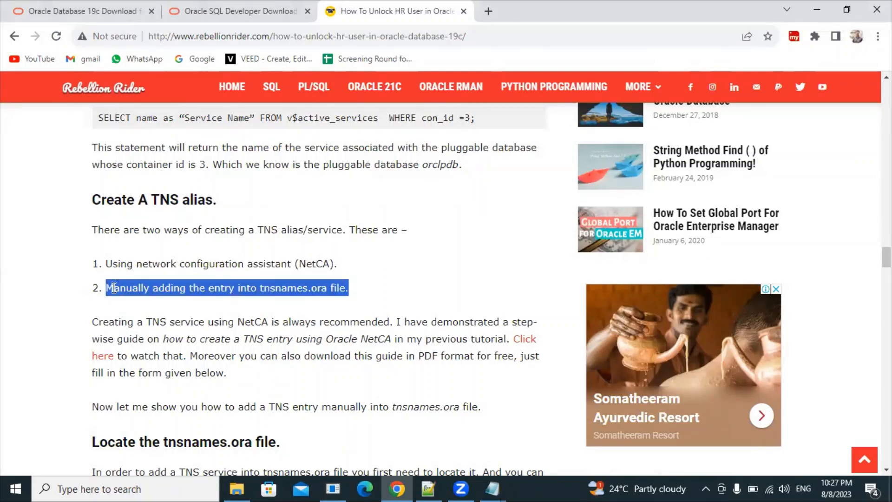
click(333, 286)
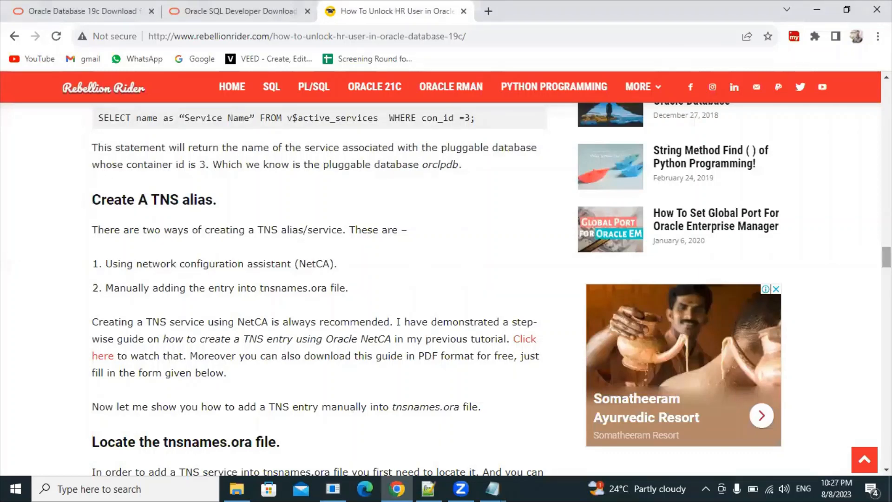
Step: Scroll to the tnsnames.ora section and highlight its location %db_home%\network\admin
scroll(886, 257, down, 3)
scroll(319, 288, down, 4)
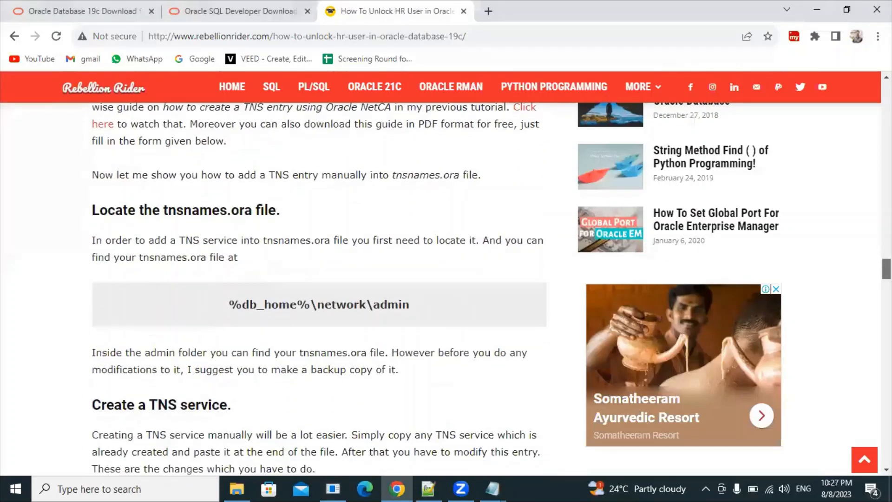
scroll(125, 263, up, 1)
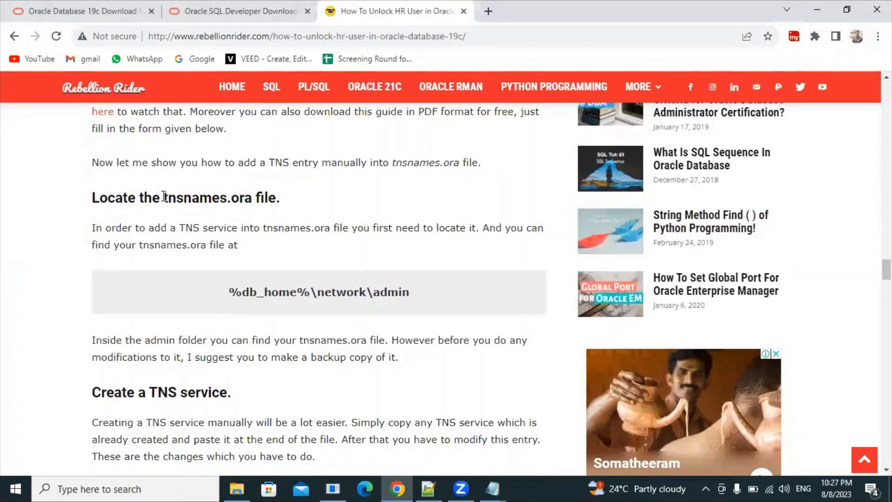
drag(164, 195, 273, 195)
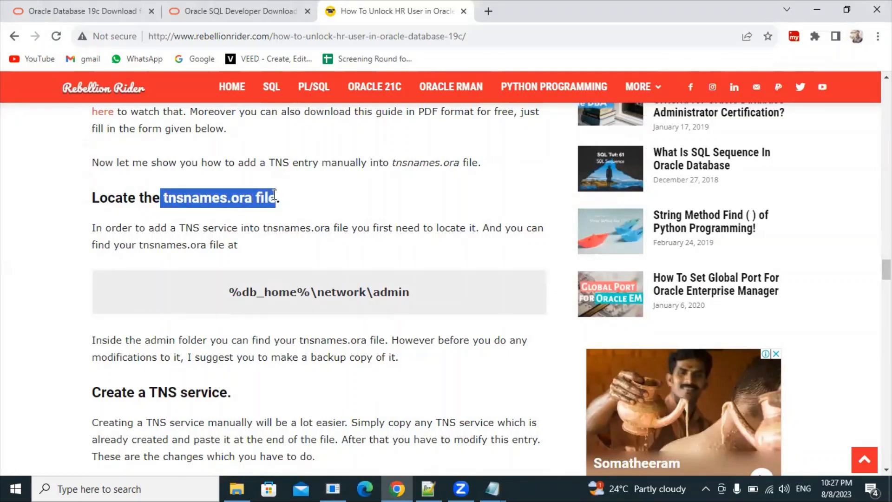
drag(241, 291, 418, 294)
click(420, 294)
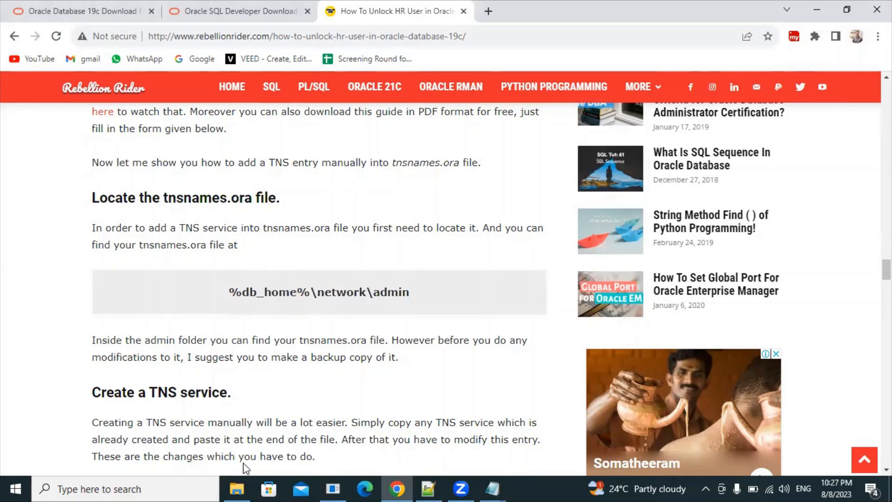
click(237, 489)
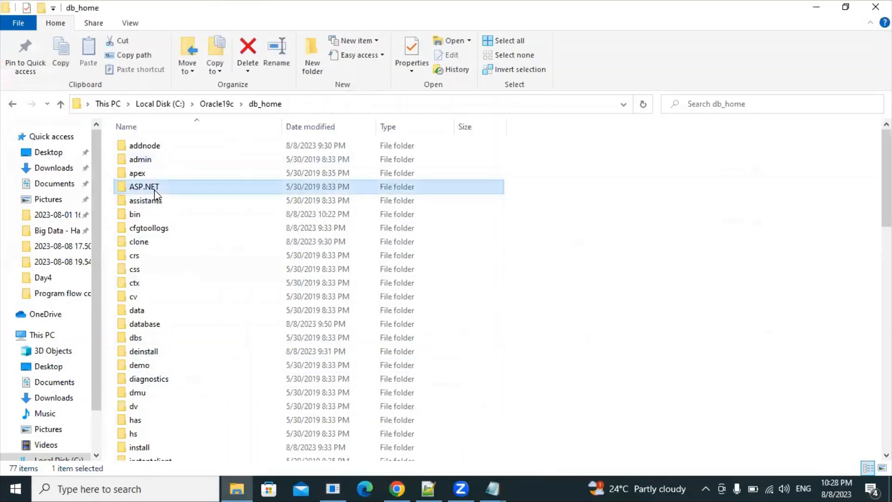
Step: Go to C:\Oracle19c\db_home\network\admin and open tnsnames.ora in Notepad
click(154, 160)
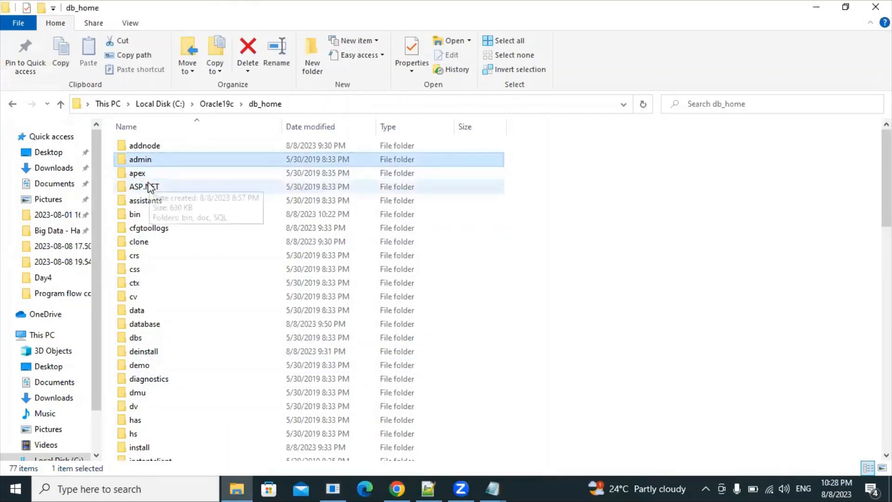
key(n)
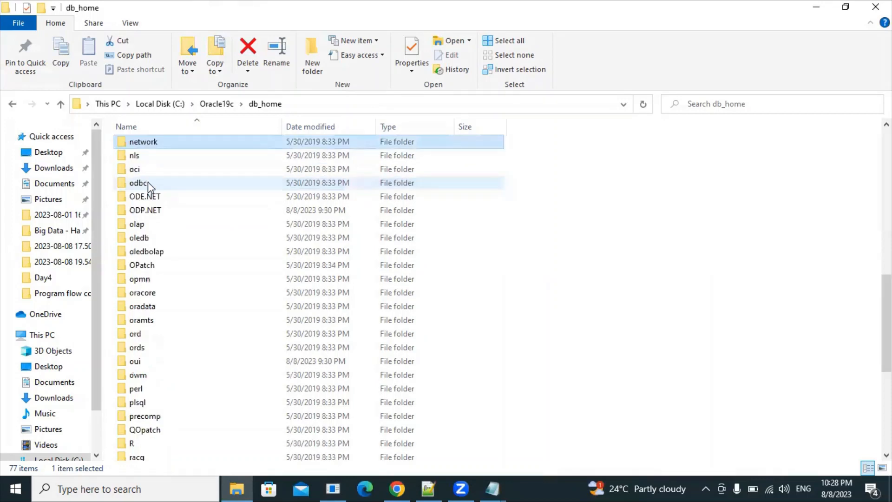
double_click(176, 146)
double_click(168, 147)
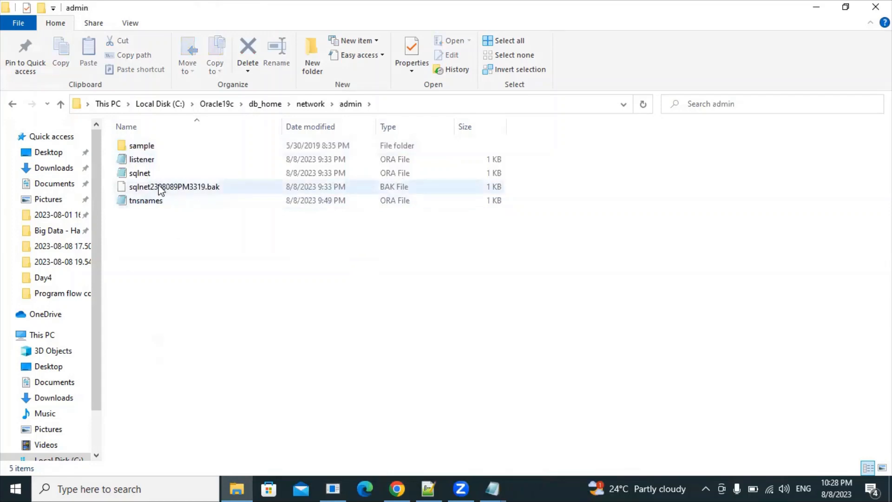
click(156, 202)
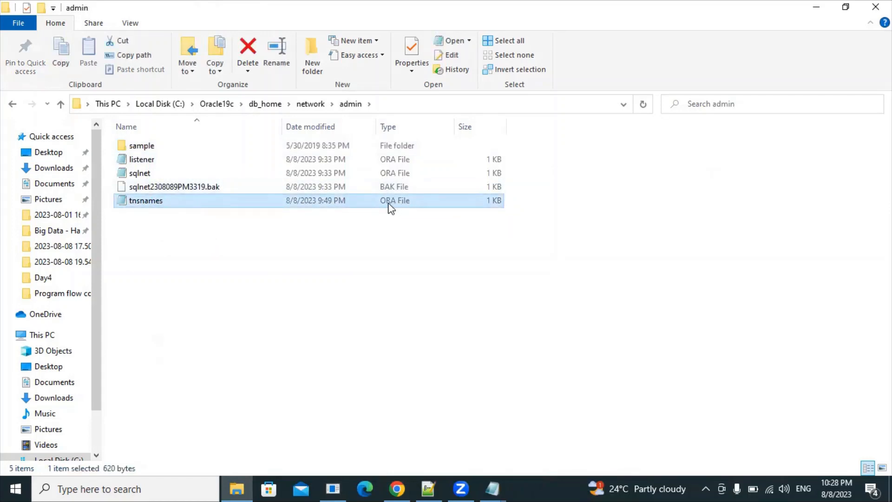
right_click(145, 204)
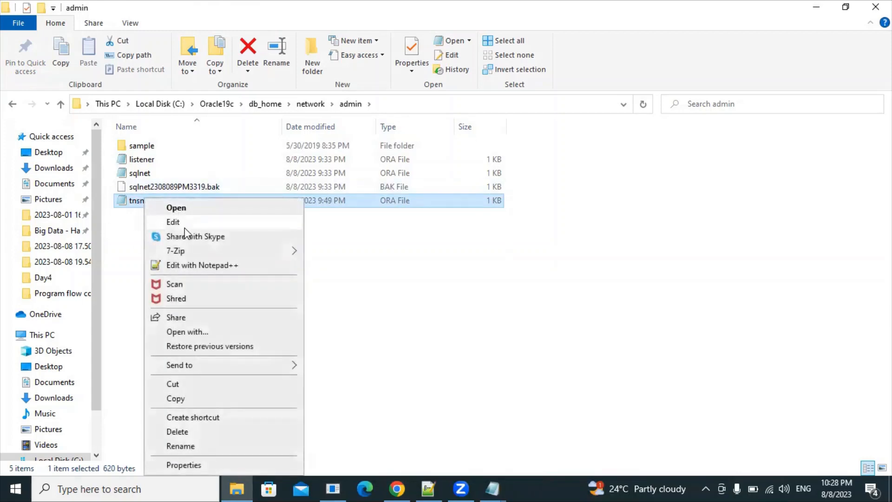
click(134, 225)
double_click(155, 206)
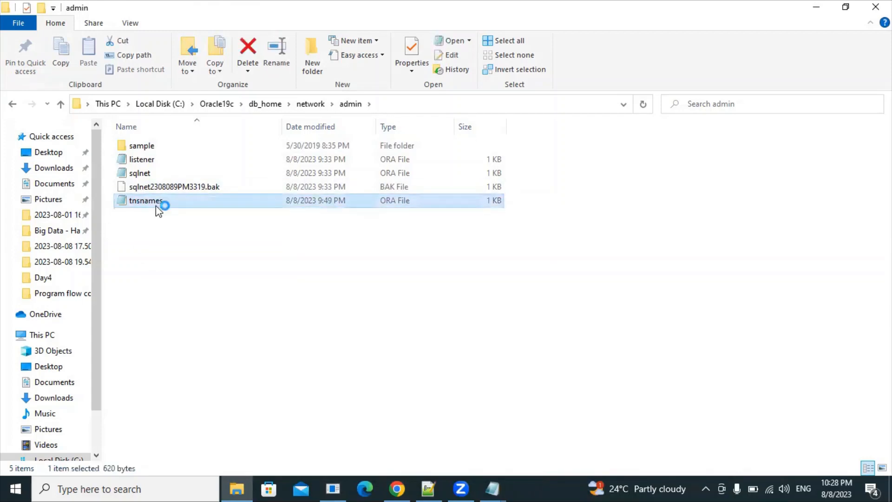
click(397, 488)
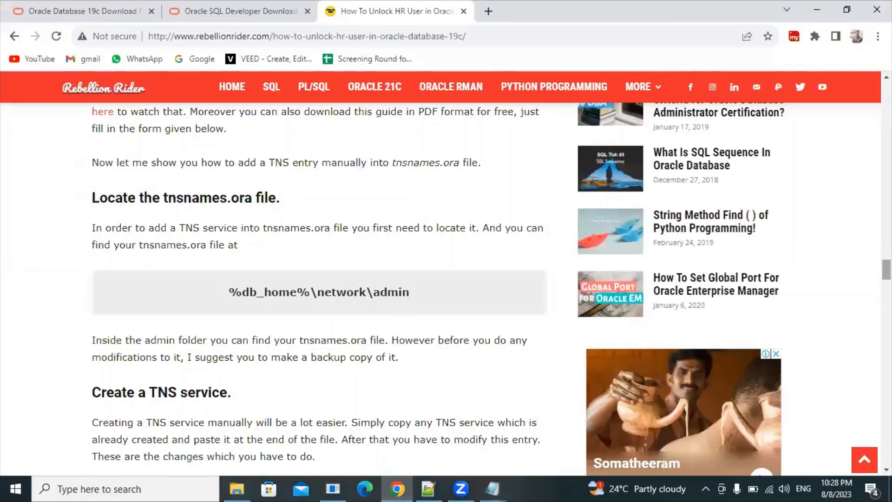
Step: Scroll the article to the sample ORCLPDB entry and Reload the listener section, then return to tnsnames.ora
scroll(319, 289, down, 8)
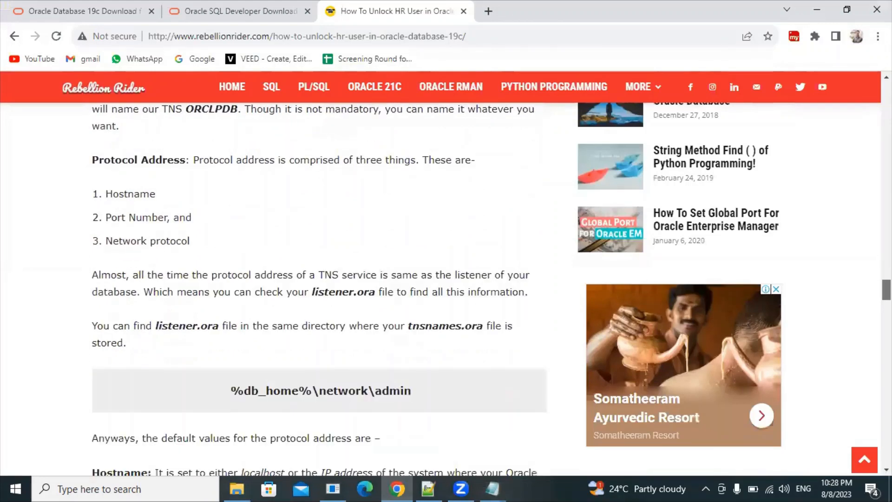
scroll(320, 288, down, 6)
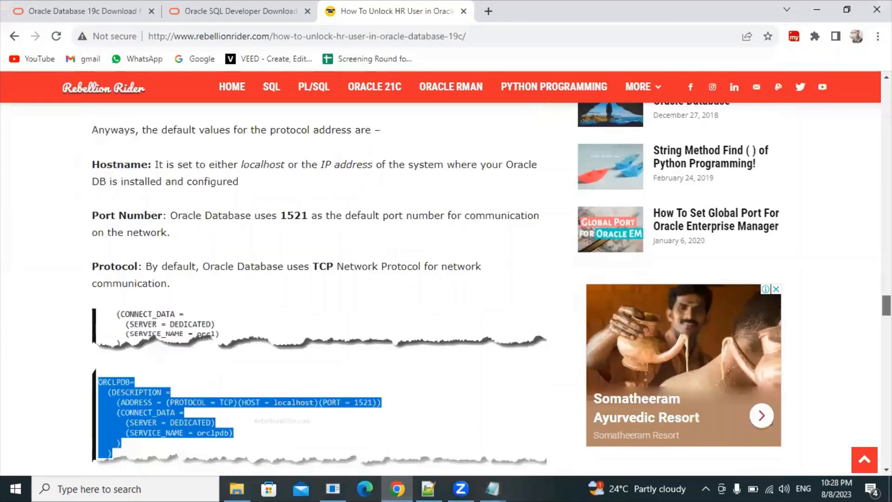
scroll(320, 288, down, 1)
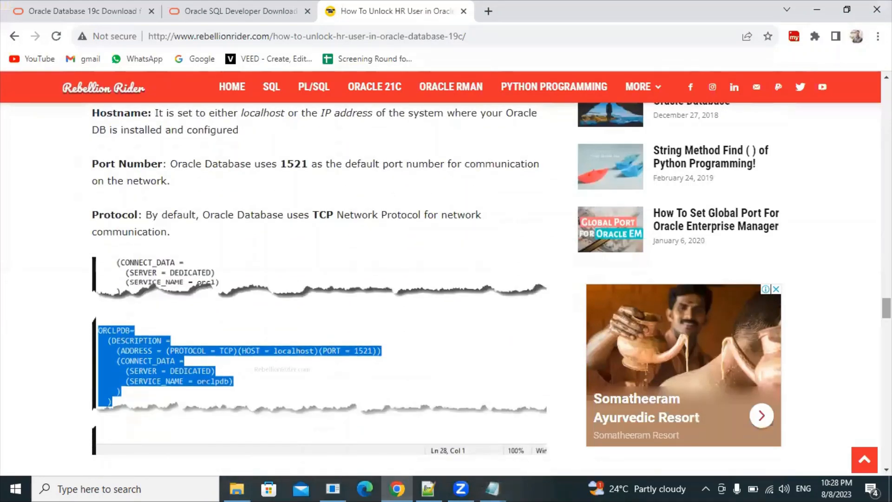
scroll(260, 287, up, 2)
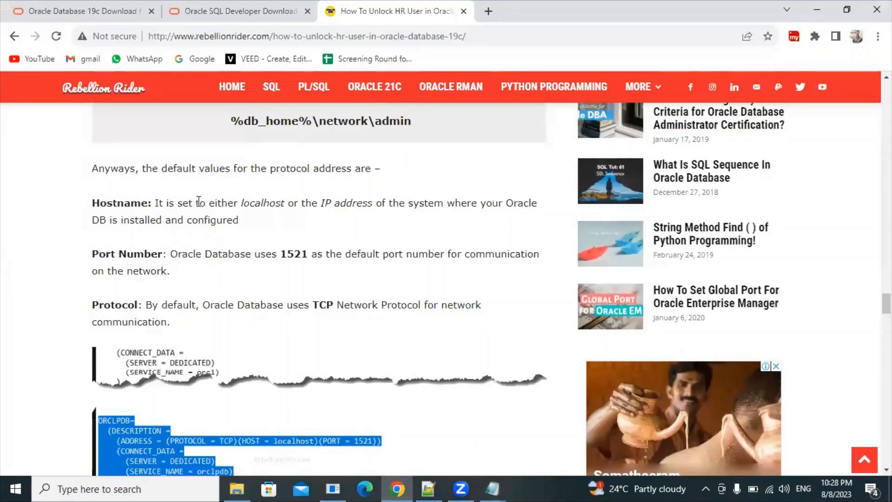
drag(152, 305, 483, 323)
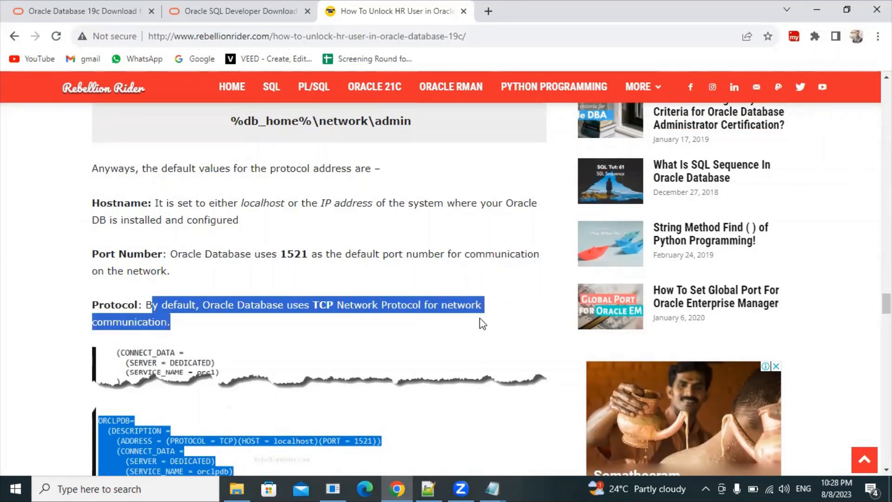
scroll(117, 353, down, 5)
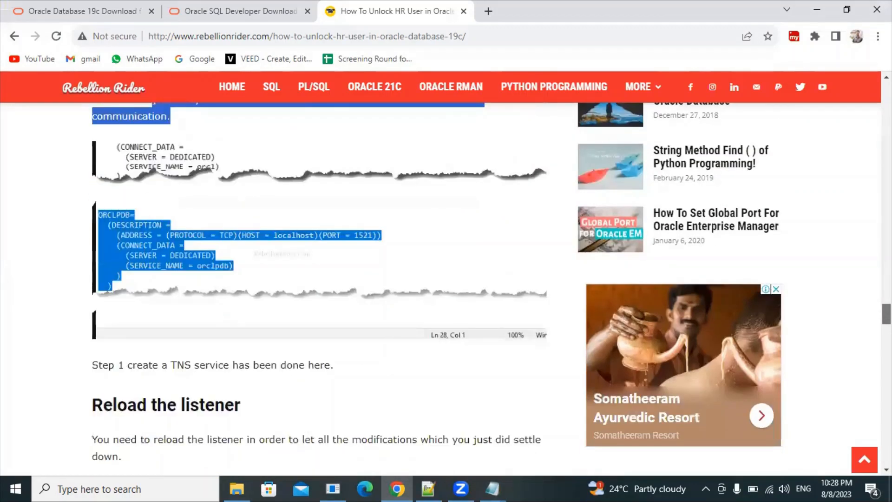
drag(123, 352, 333, 348)
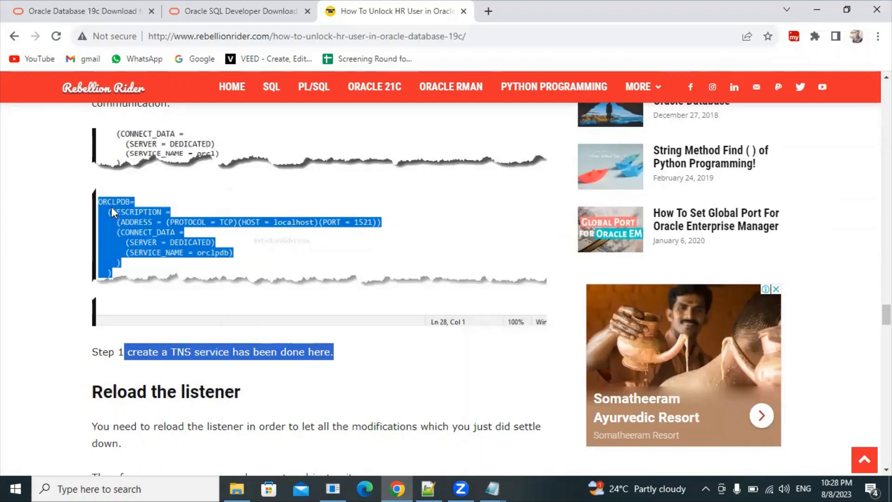
click(496, 487)
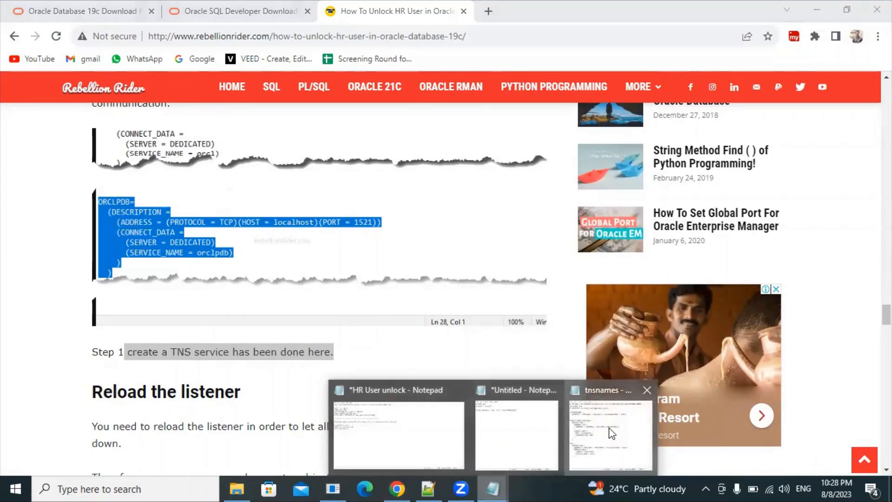
click(604, 432)
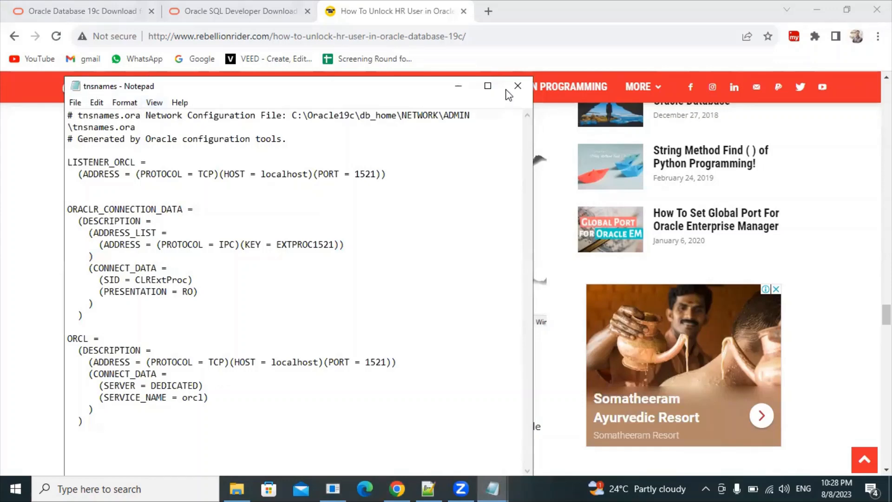
Step: Duplicate the ORCL entry on a new line below itself in tnsnames.ora
click(488, 86)
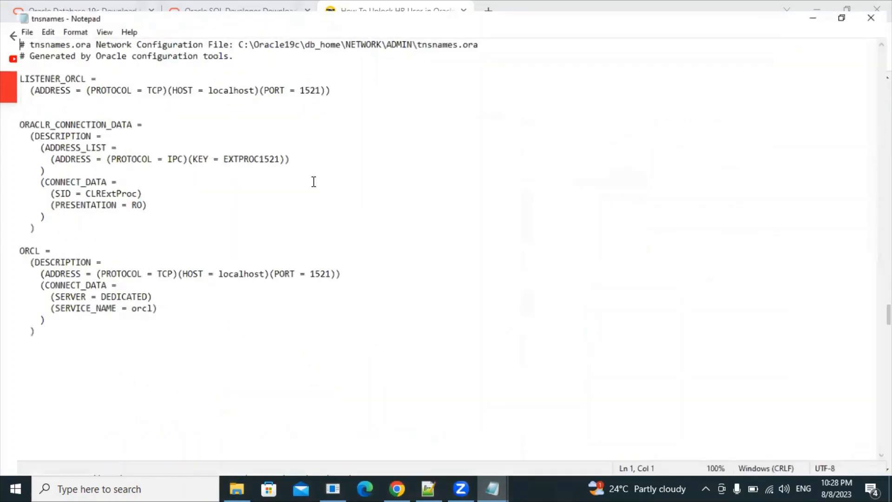
drag(31, 327, 6, 250)
key(ctrl+c)
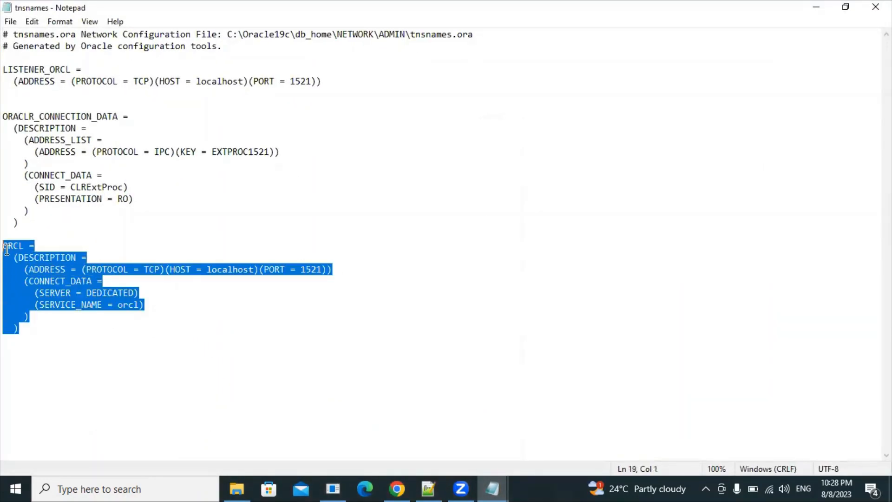
click(27, 329)
key(Return)
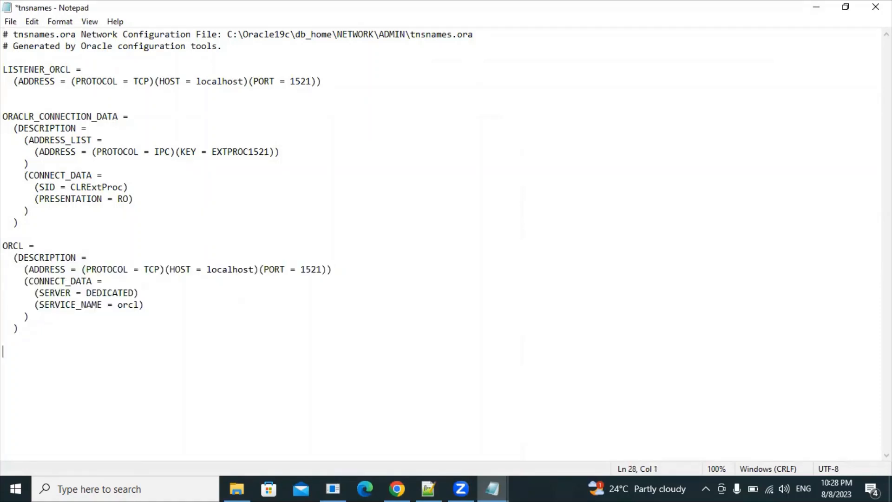
key(ctrl+v)
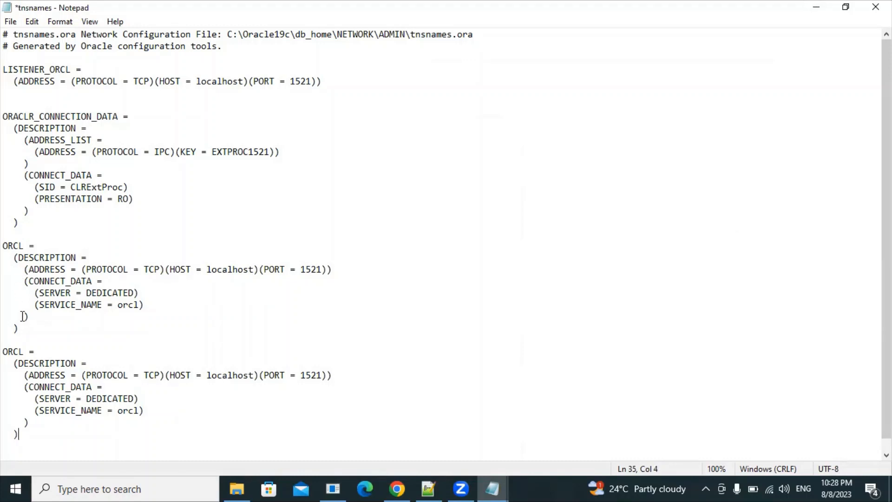
drag(21, 328, 6, 243)
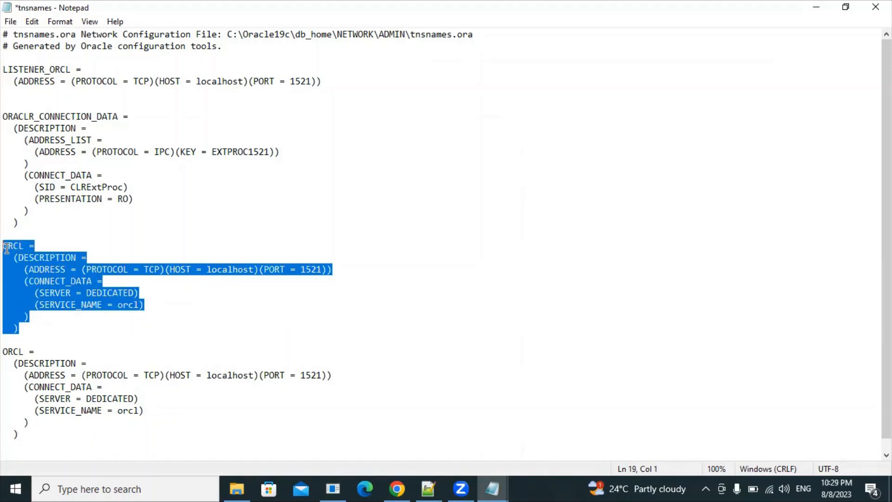
drag(6, 352, 53, 446)
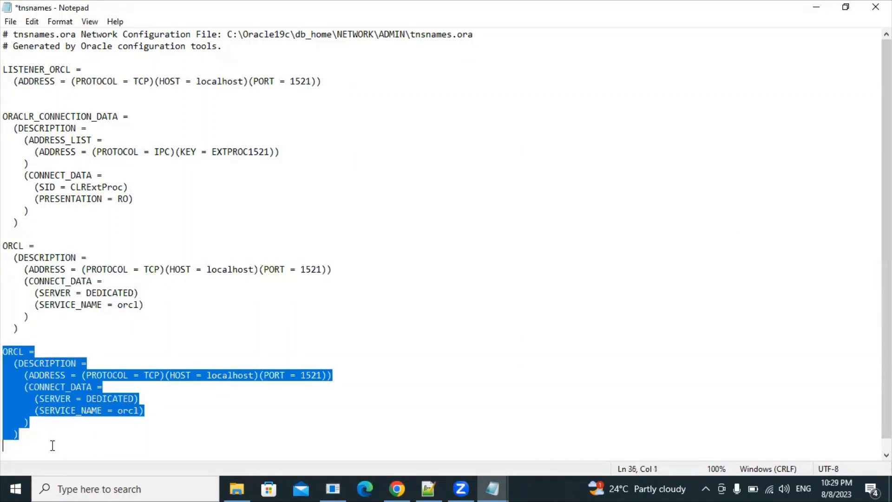
Step: Rename the copy to ORCLPDB with SERVICE_NAME orclpdb, then close Notepad
click(88, 402)
click(25, 352)
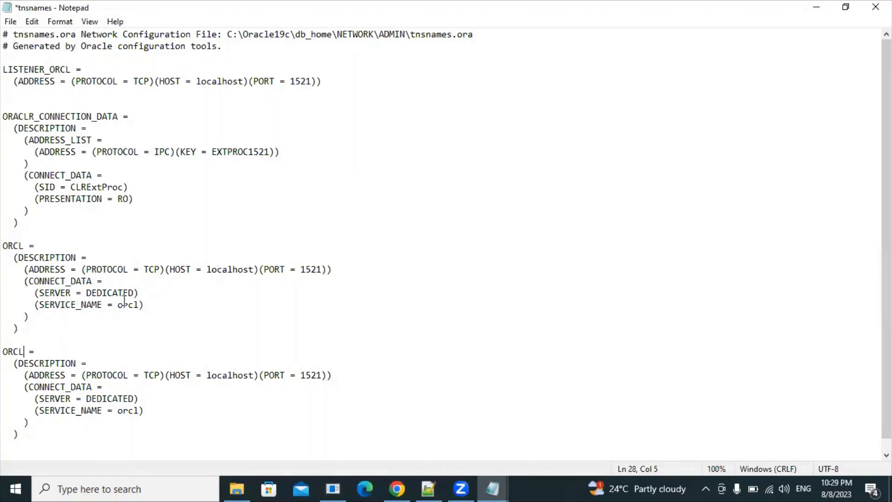
text(pb)
key(BackSpace)
key(BackSpace)
text(PDB)
text(pdb)
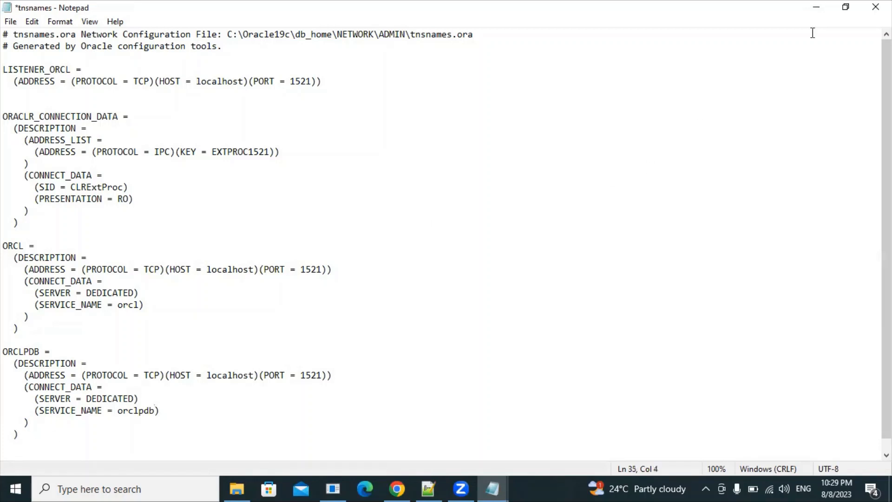
click(876, 7)
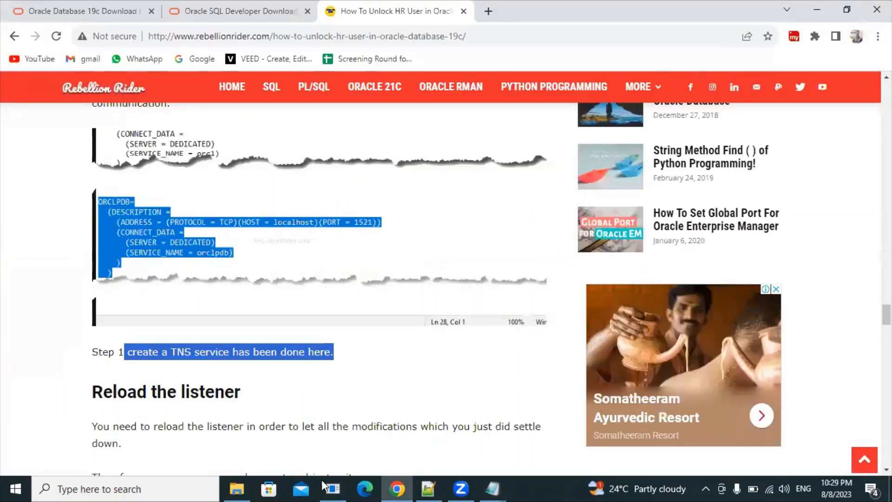
Step: Reopen tnsnames.ora from the admin folder in Notepad
click(237, 487)
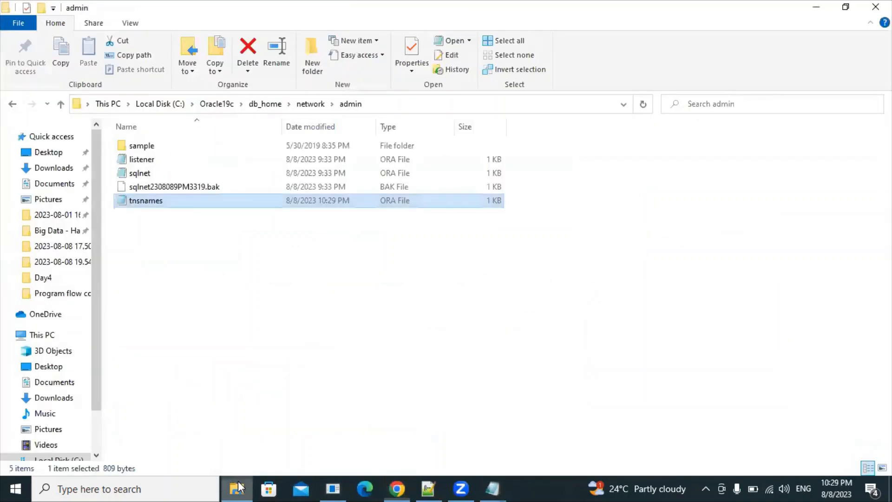
right_click(324, 206)
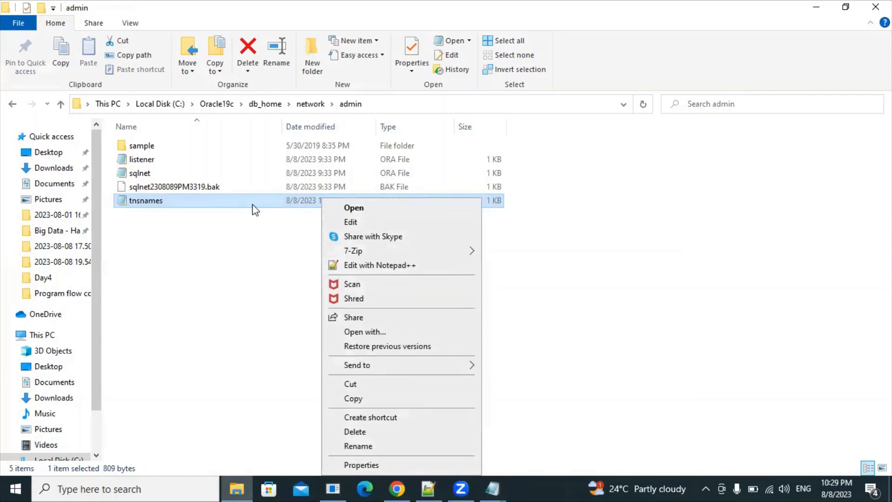
double_click(252, 205)
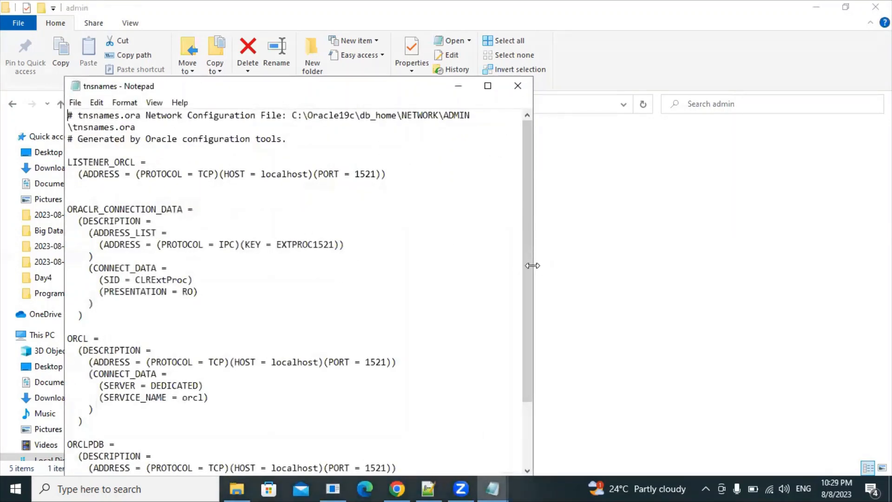
drag(522, 270, 523, 347)
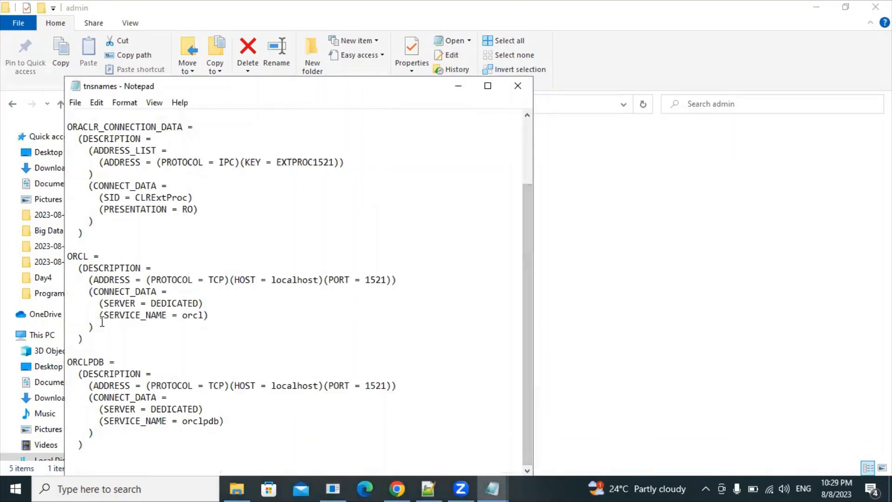
Step: Check that the ORCLPDB entry was saved, then close Notepad and go back to the article
drag(93, 444, 67, 361)
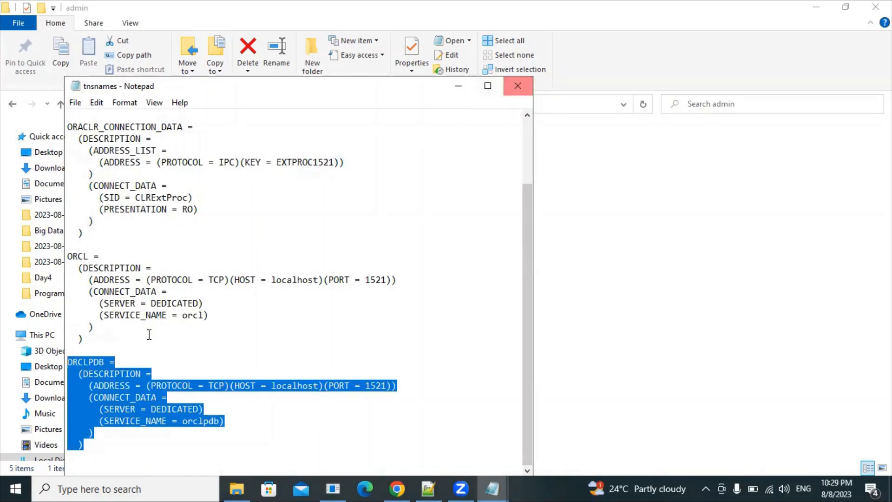
click(125, 373)
drag(91, 447, 66, 365)
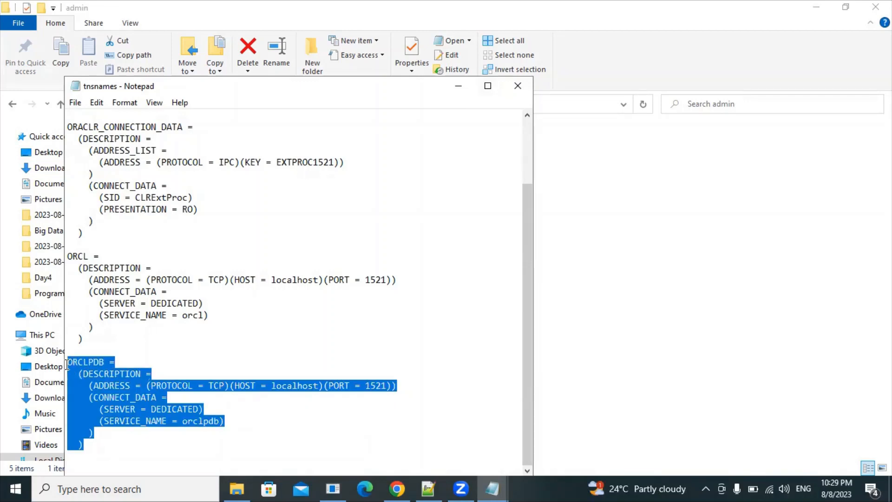
click(517, 86)
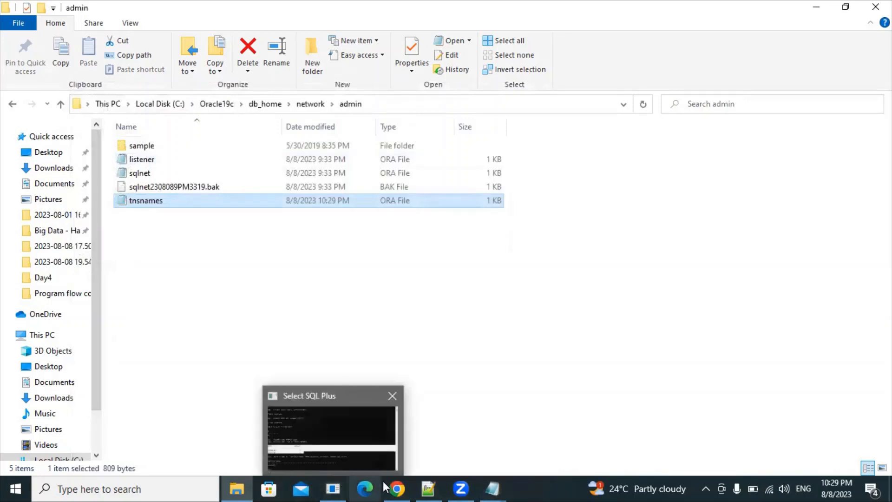
mouse_move(396, 489)
click(378, 392)
Step: Scroll the article down to the 'Reload the listener' heading
click(379, 387)
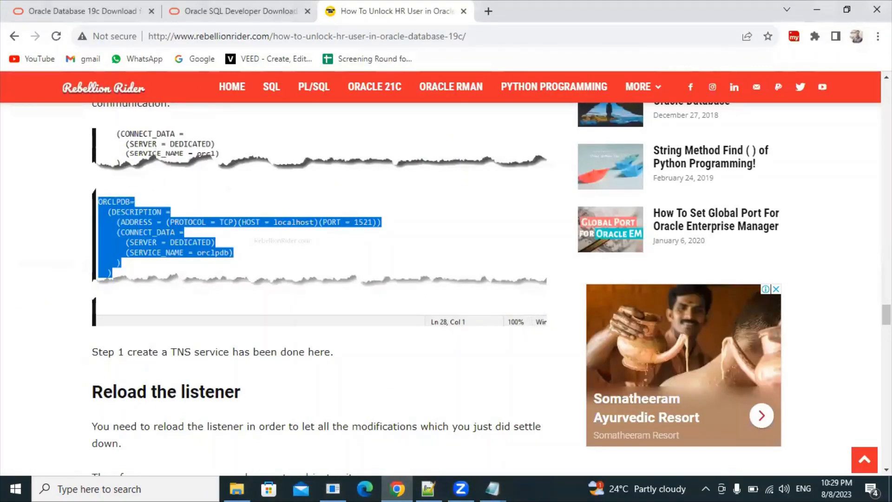
scroll(319, 289, down, 4)
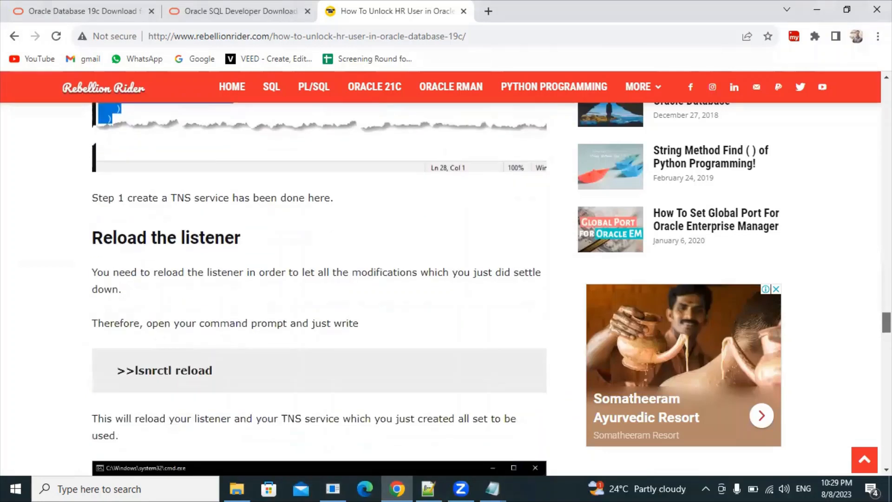
scroll(319, 288, down, 1)
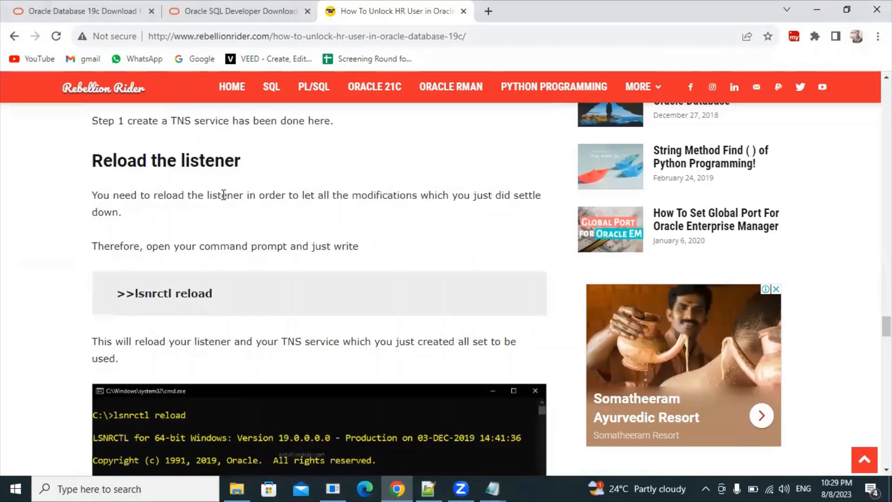
drag(91, 162, 257, 164)
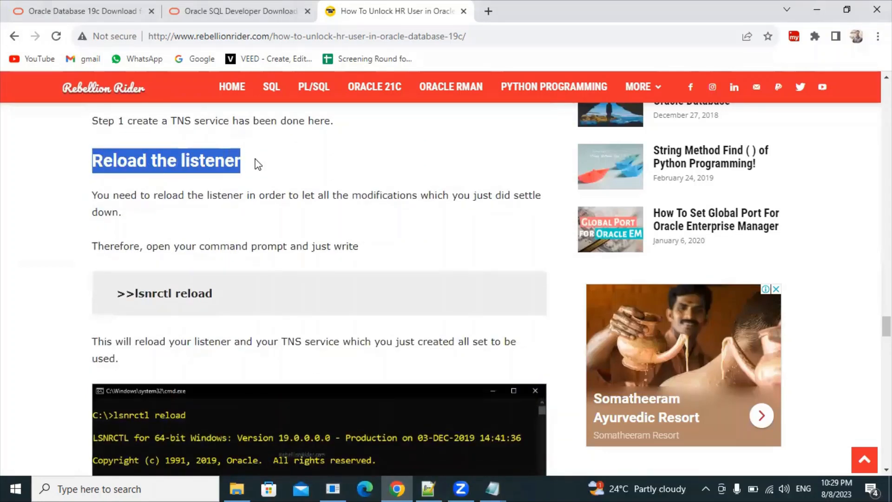
click(259, 164)
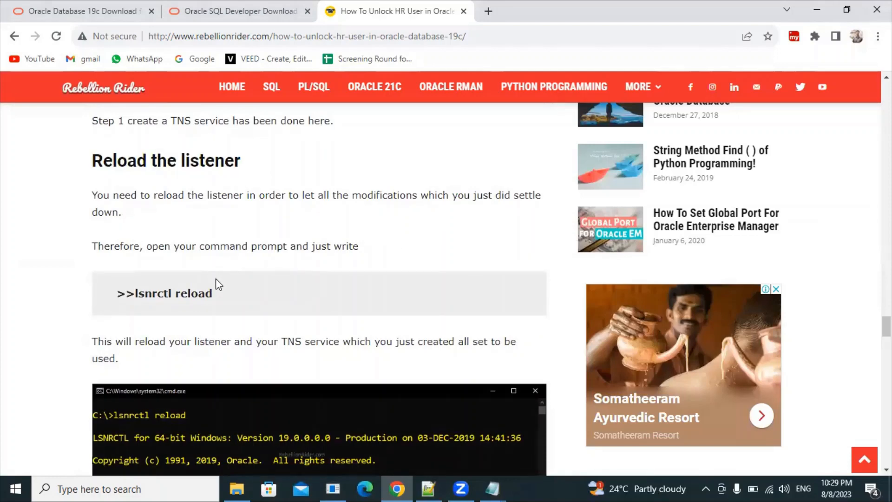
Step: Note the lsnrctl reload command, then search Windows for 'cmm'
drag(214, 295, 126, 294)
click(201, 291)
click(159, 487)
text(cmm)
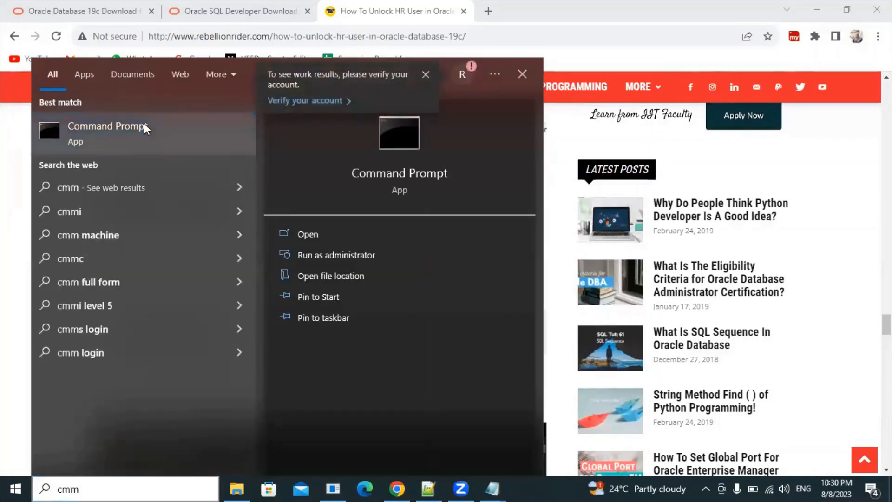
Step: Launch Command Prompt as administrator and move it beside the tutorial
right_click(144, 123)
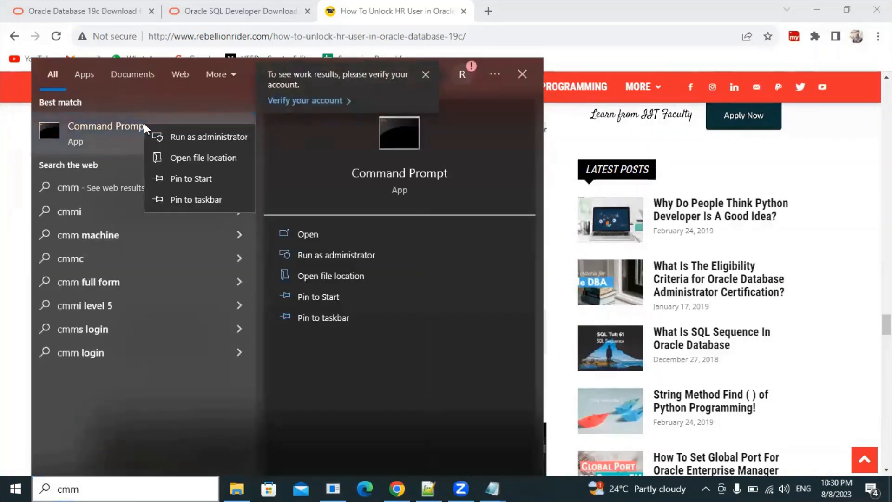
click(193, 130)
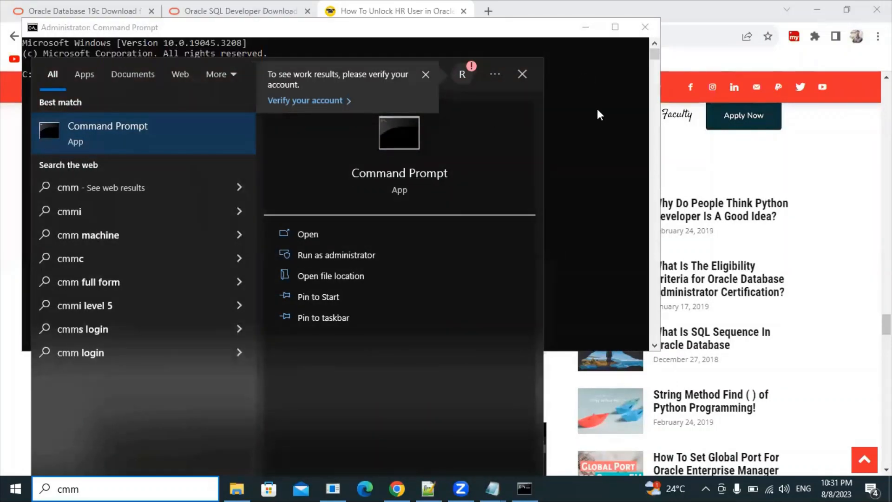
click(598, 108)
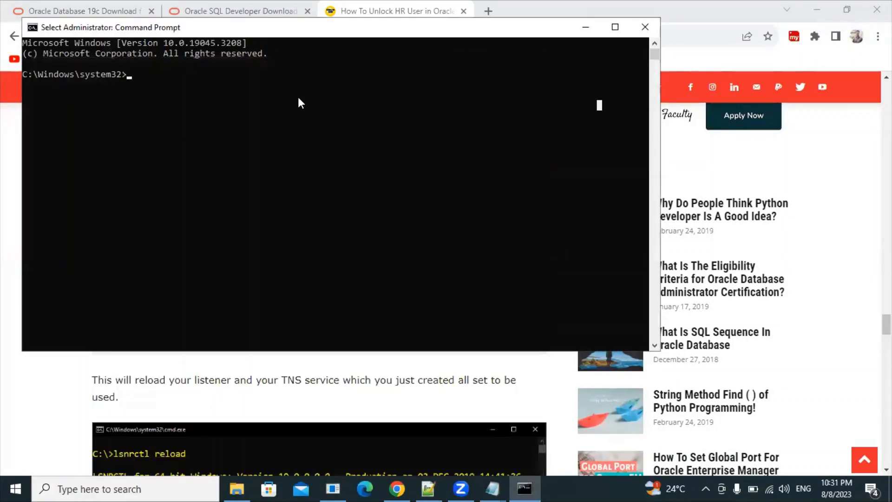
click(239, 106)
drag(274, 30, 538, 108)
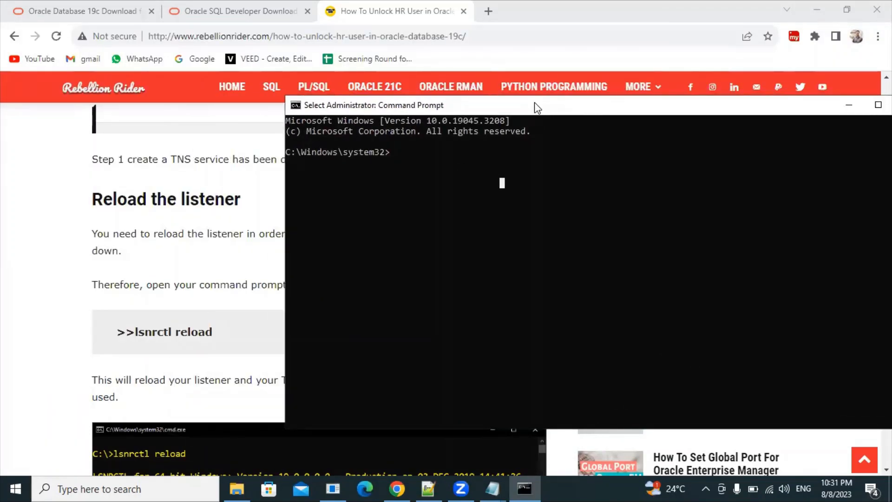
Step: Run lsnrctl reload and confirm 'The command completed successfully'
text(lsnrct)
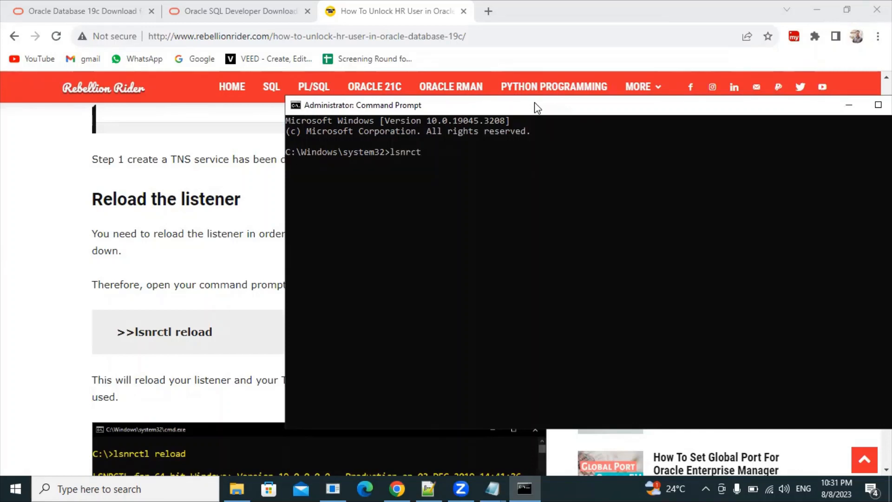
text(l reload)
key(Return)
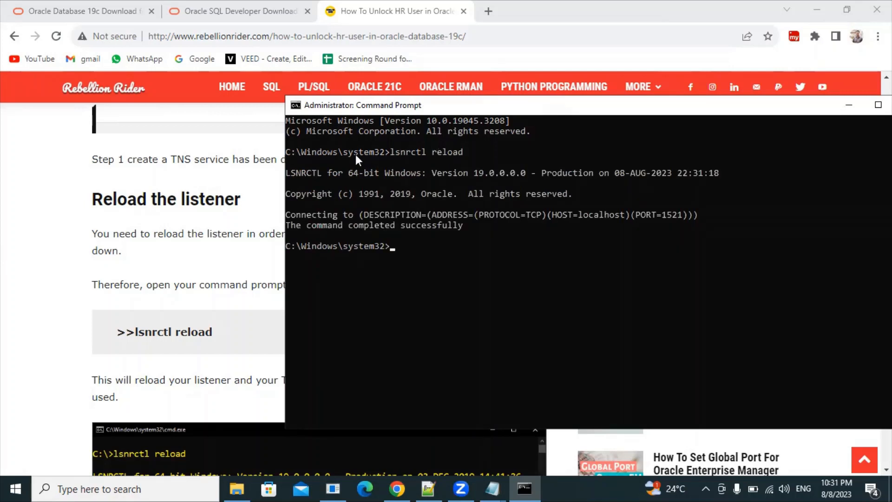
drag(288, 225, 457, 225)
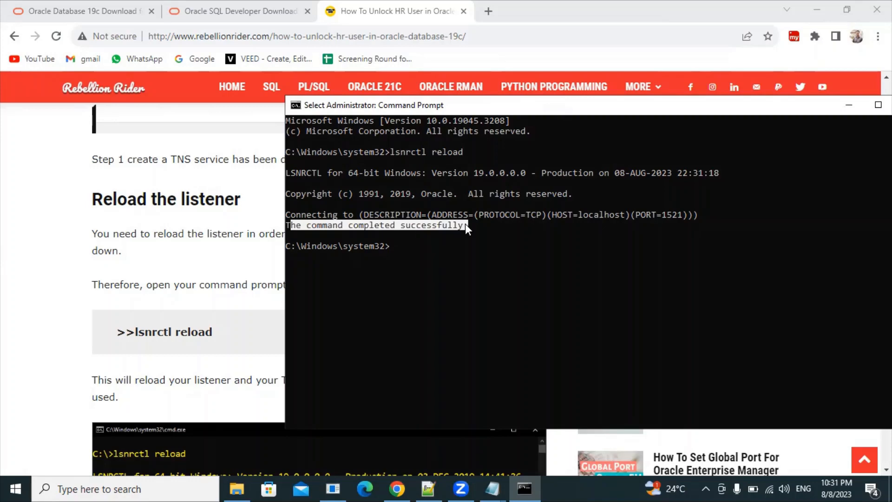
drag(391, 152, 460, 152)
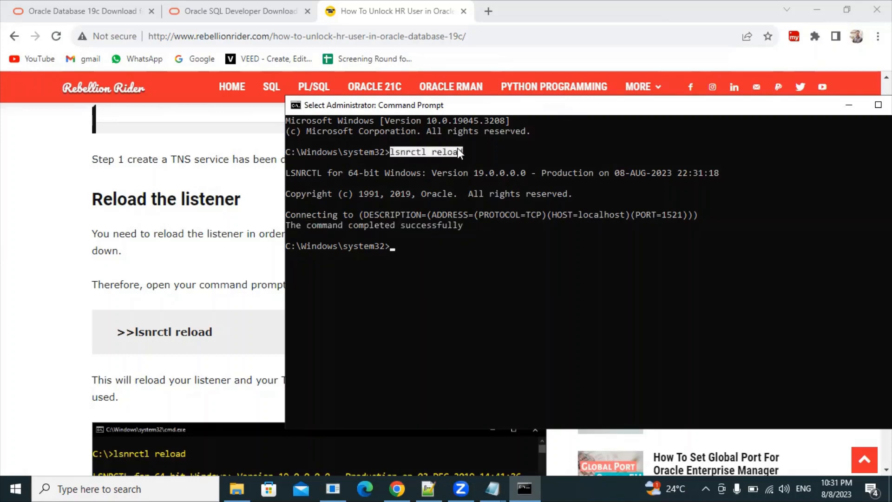
Step: Minimize the console and scroll to Step 2's 'sqlplus / as sysdba' command
click(846, 109)
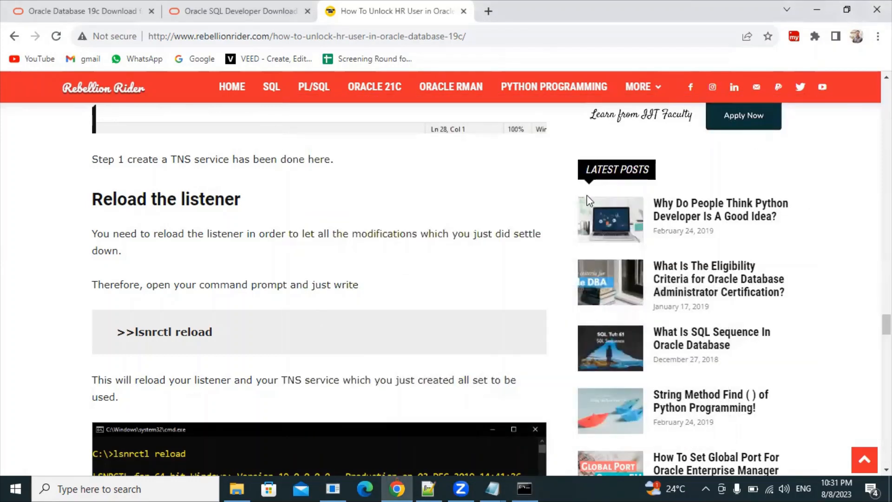
scroll(446, 288, down, 5)
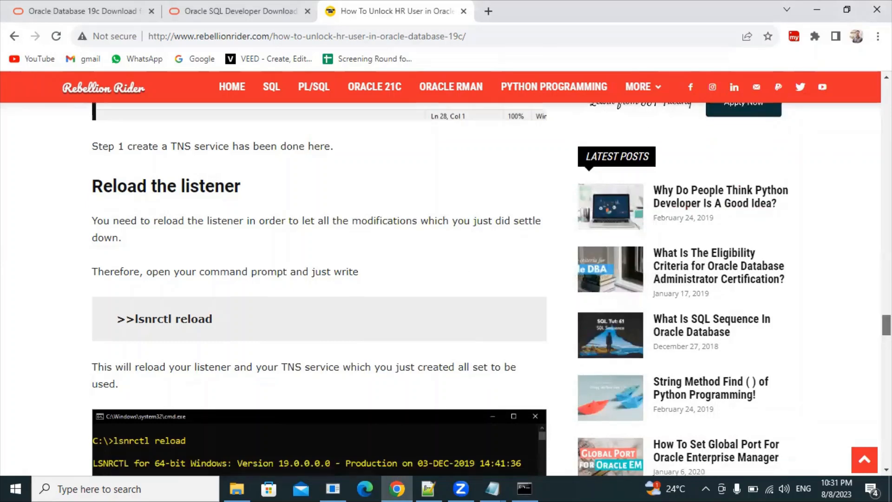
scroll(319, 288, down, 3)
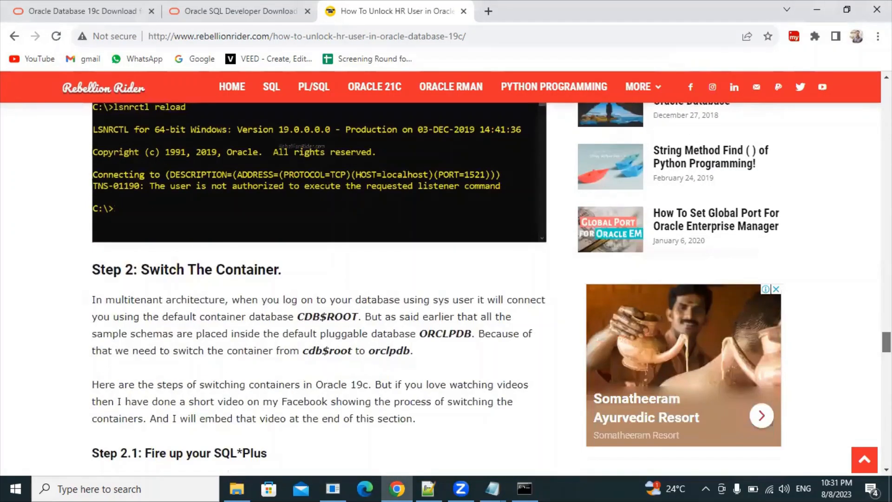
scroll(319, 288, down, 2)
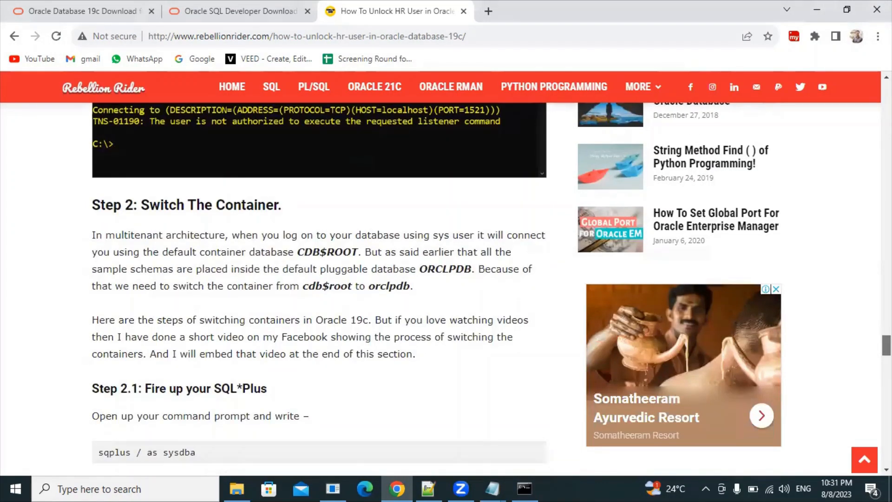
scroll(320, 288, up, 4)
scroll(320, 288, down, 3)
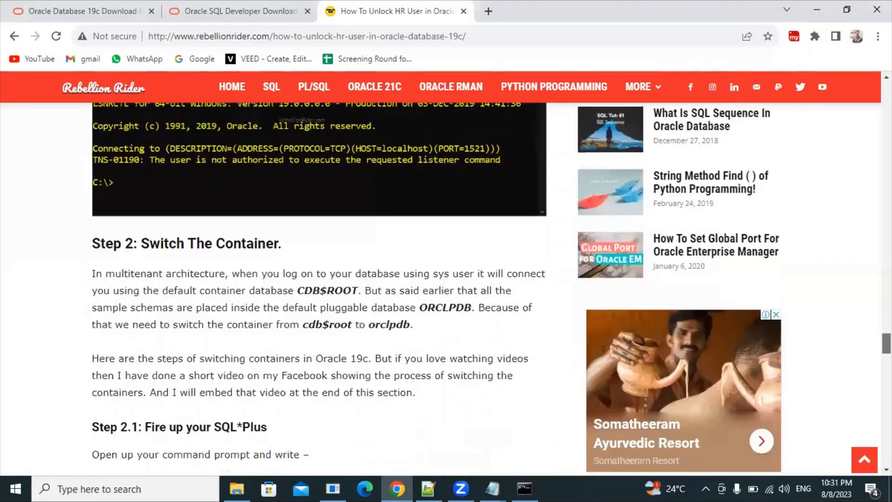
scroll(319, 288, down, 5)
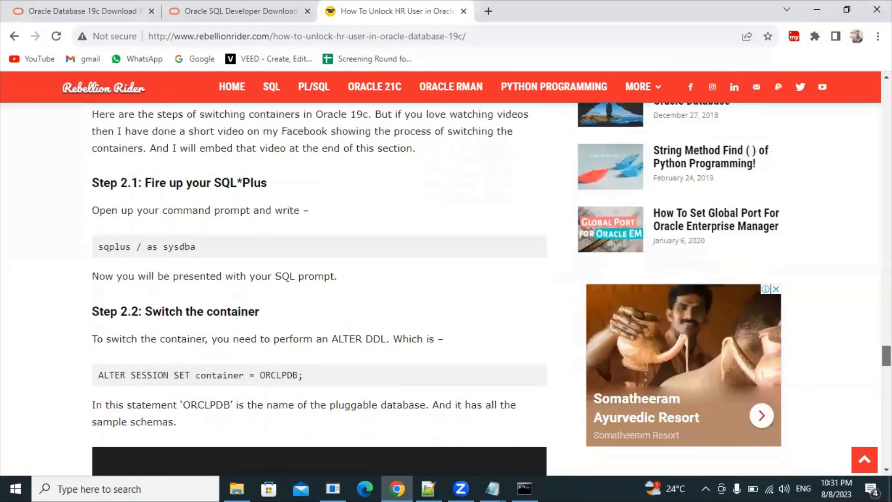
drag(242, 245, 93, 253)
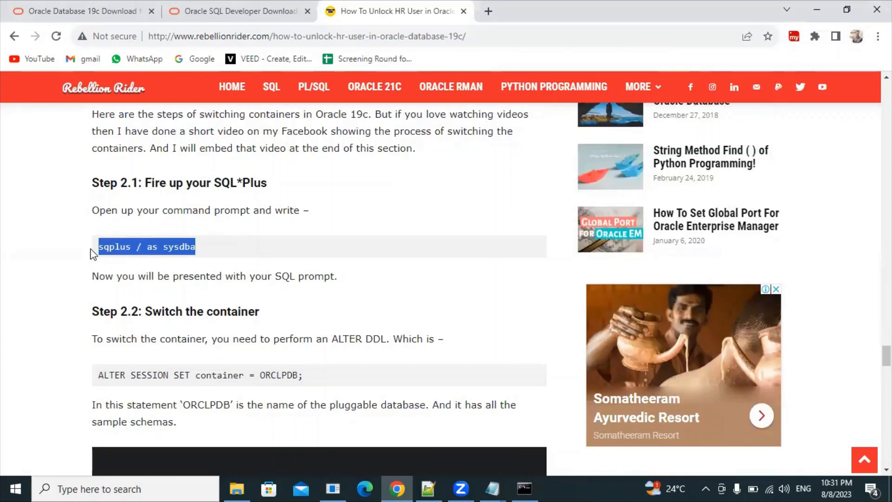
drag(224, 247, 98, 254)
click(311, 276)
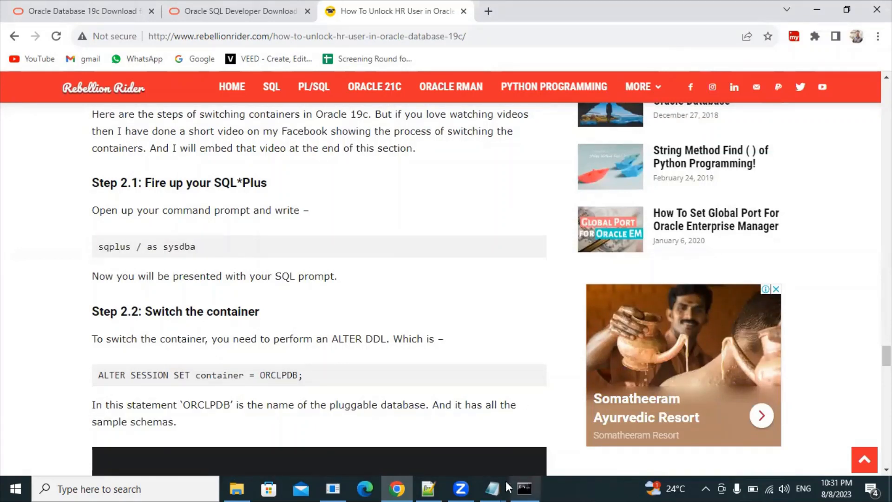
Step: Add a '=== system credentials for sqlplus' separator line to the untitled notes
mouse_move(507, 486)
click(543, 424)
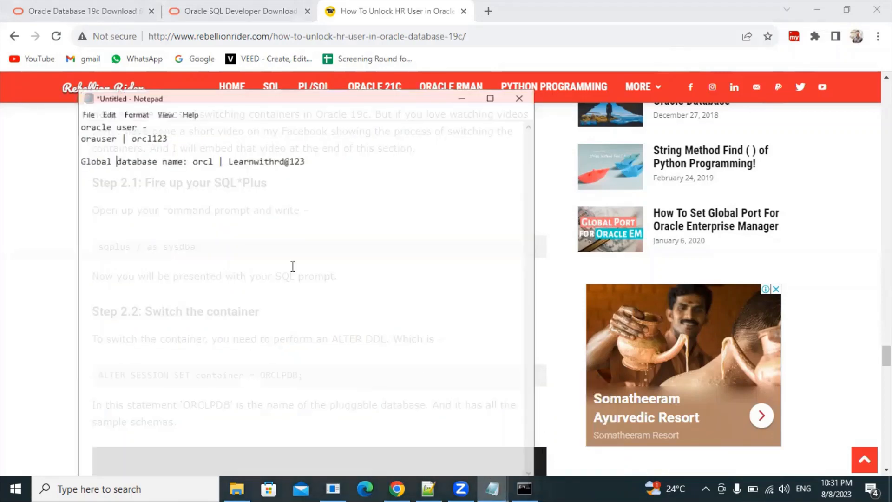
click(323, 143)
click(319, 151)
key(Return)
key(Return)
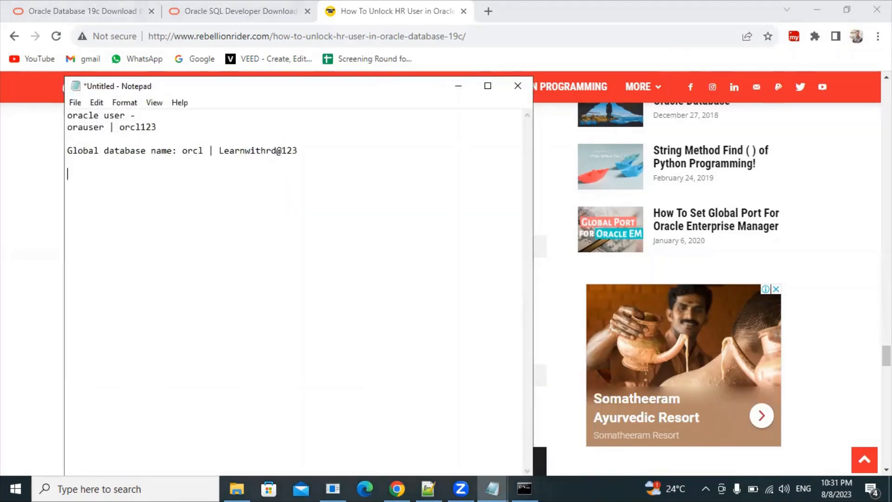
text(===========================  system)
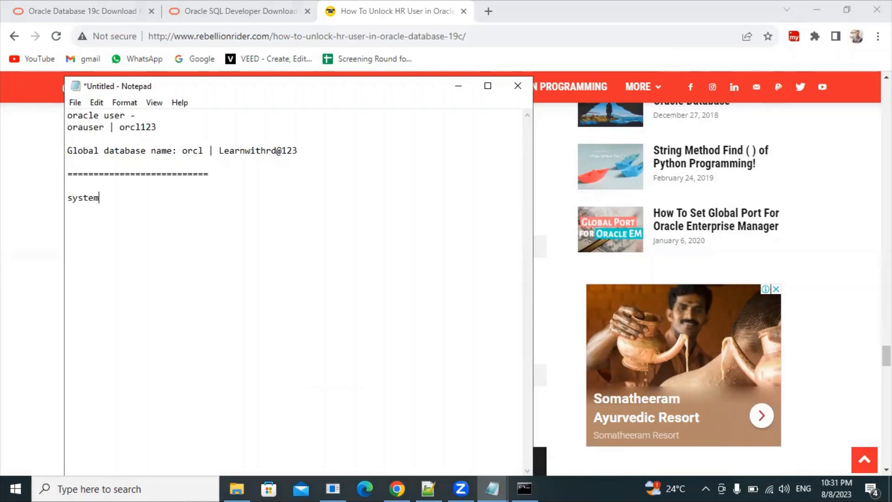
text( credentials for sqlplus:)
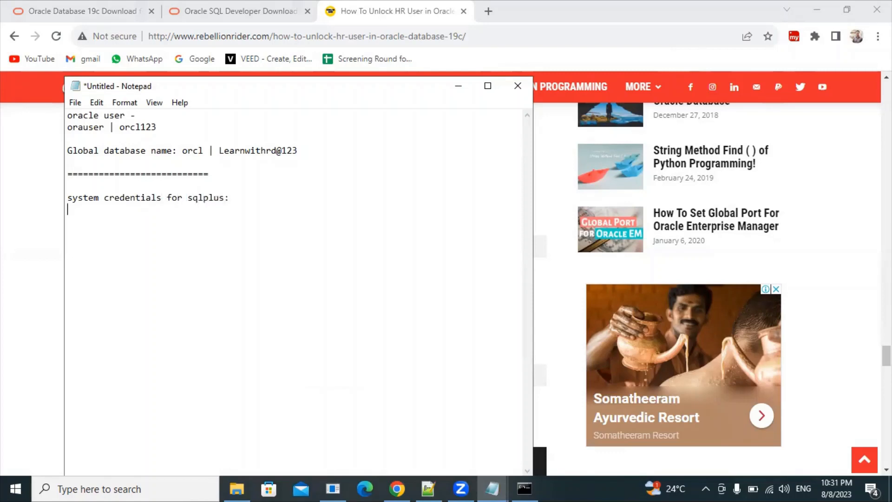
Step: Add a 'username : sqlplus / as sysdba' line and a line with the password
key(Return)
text(username : sqlplus / as)
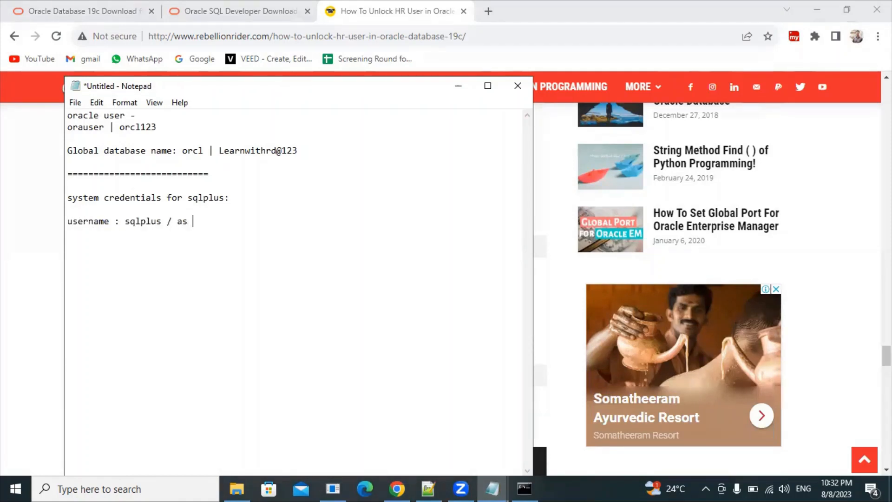
text( sysdba)
key(Return)
text(password: )
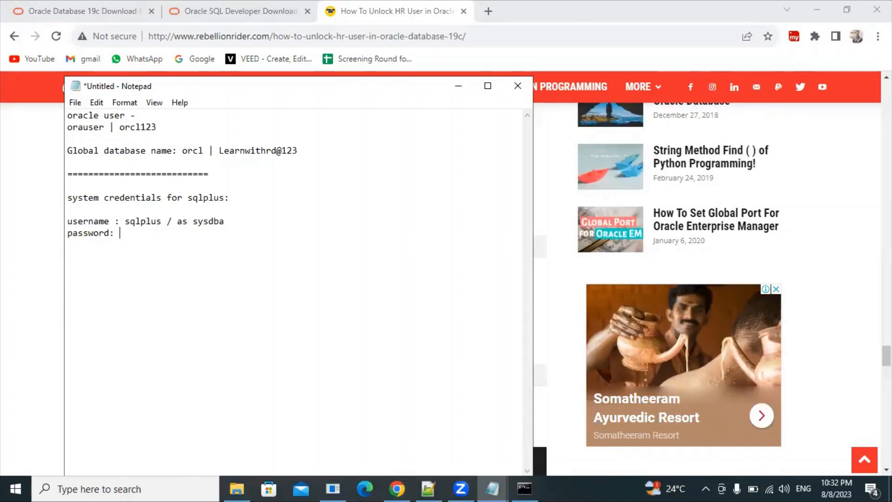
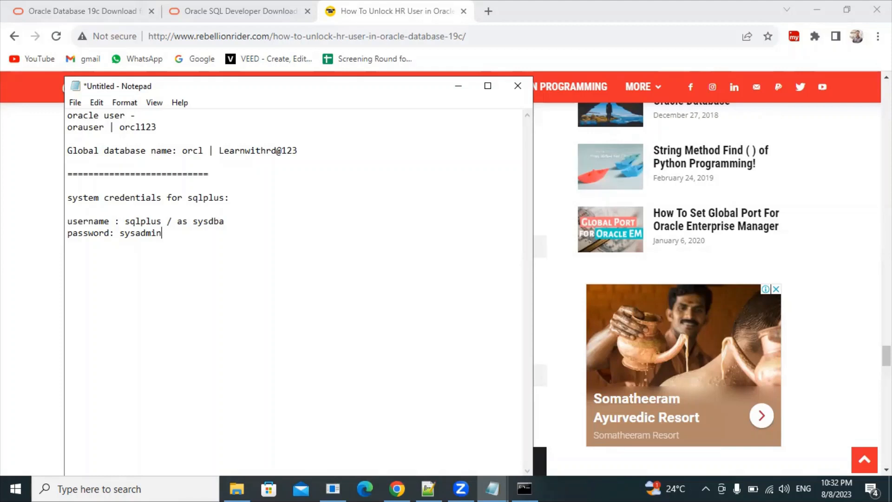
Step: Add a dashed separator line and a blank line below the SQL*Plus credentials, then minimize Notepad
key(Return)
key(Return)
text(---------------------------)
key(Return)
click(459, 86)
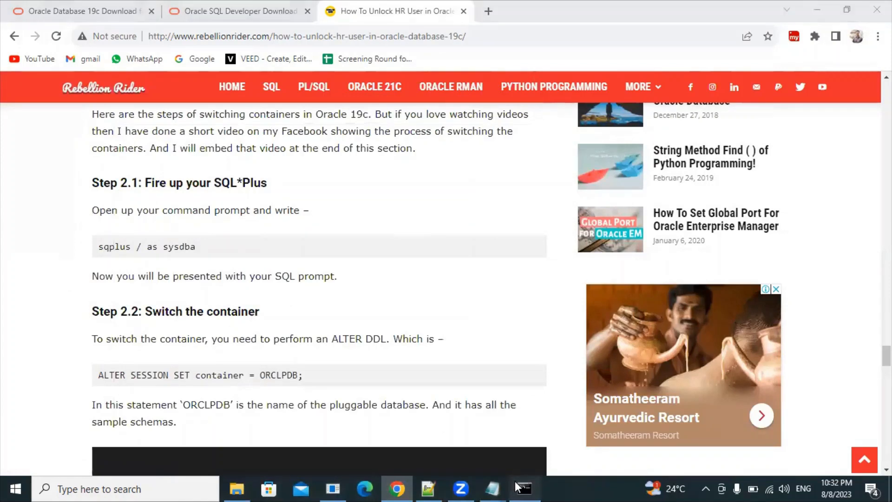
Step: Close the finished lsnrctl reload Command Prompt window
click(524, 487)
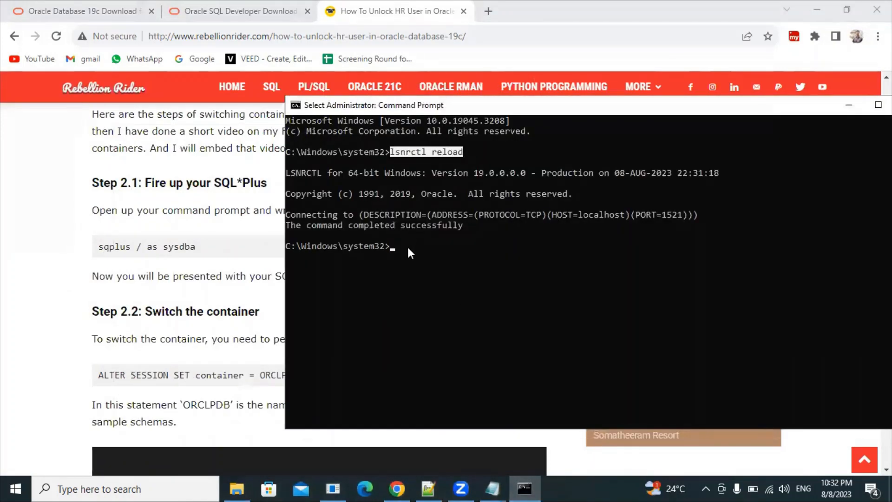
click(407, 245)
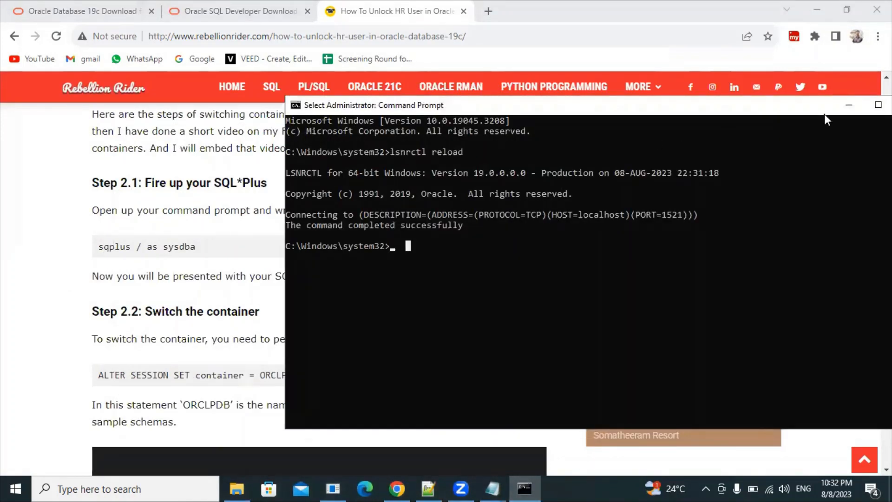
drag(790, 105, 637, 107)
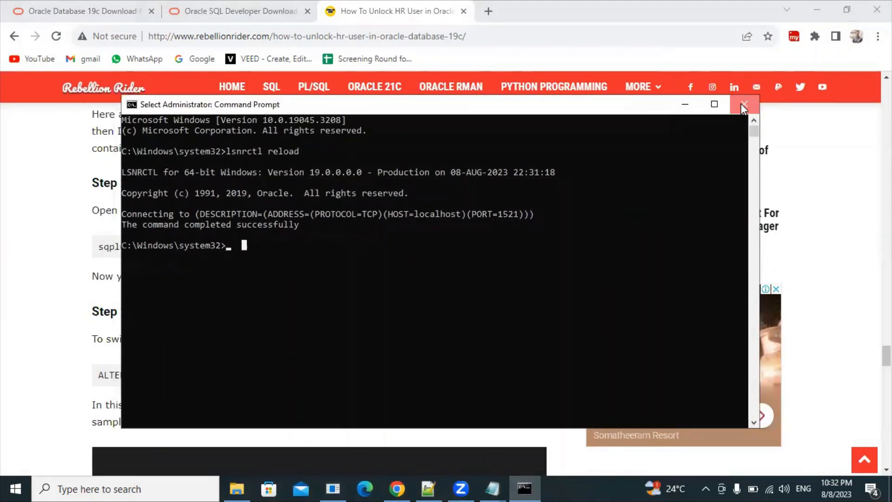
click(754, 107)
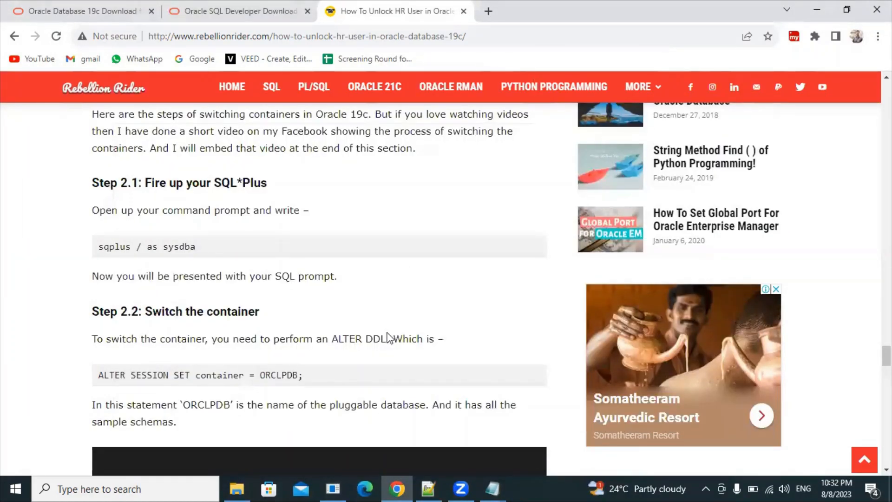
Step: Scroll the article past the ALTER SESSION command and switch back to SQL Plus
drag(292, 374, 145, 366)
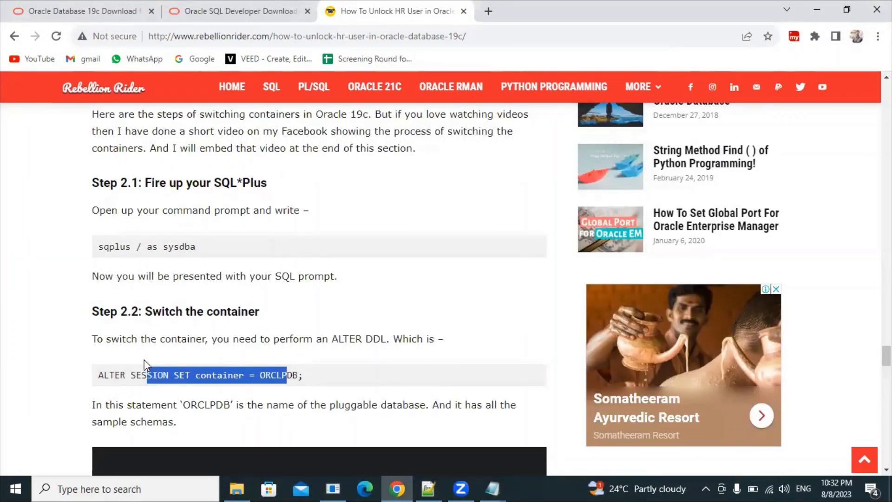
click(399, 377)
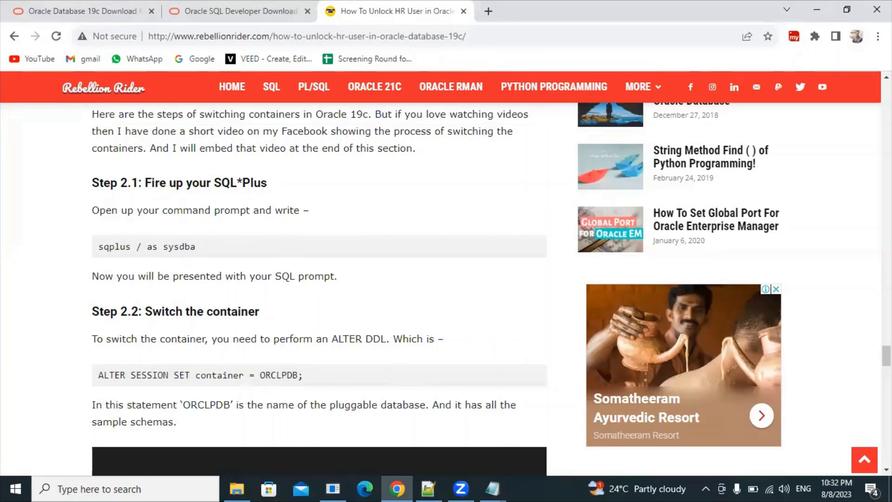
scroll(399, 377, down, 2)
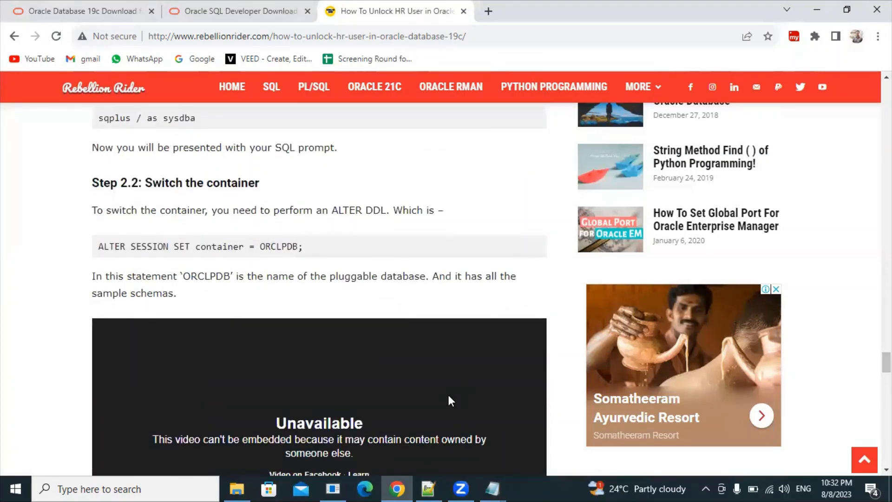
key(alt+Tab)
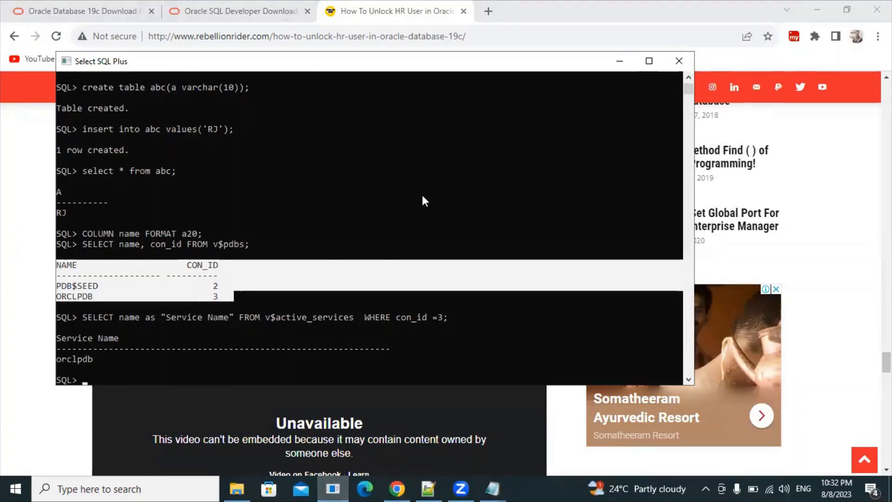
Step: Maximize SQL Plus and switch the session to orclpdb with 'alter session set container = orclpdb;'
click(658, 66)
click(111, 315)
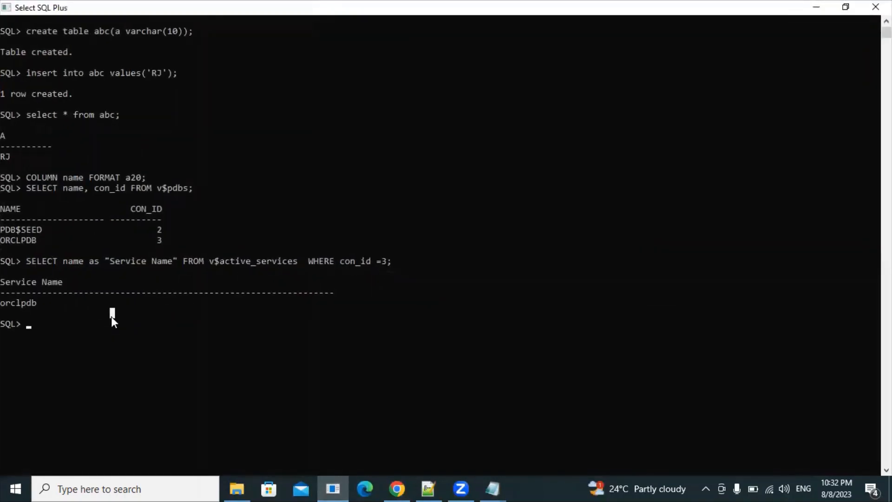
click(28, 327)
text(alter sessio)
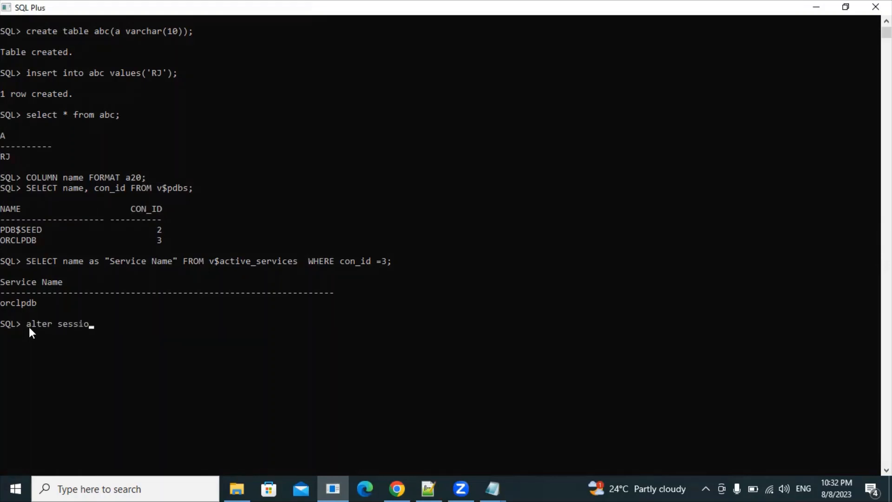
text(n set container = orclp)
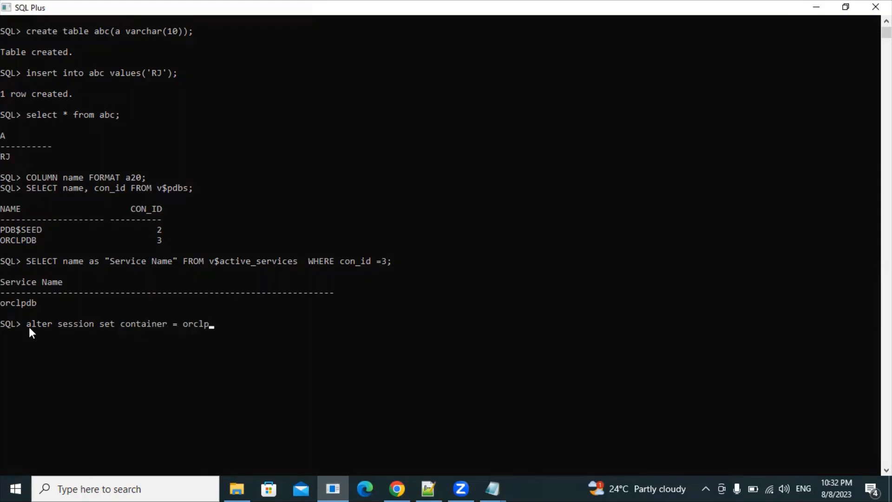
text(db;)
key(Return)
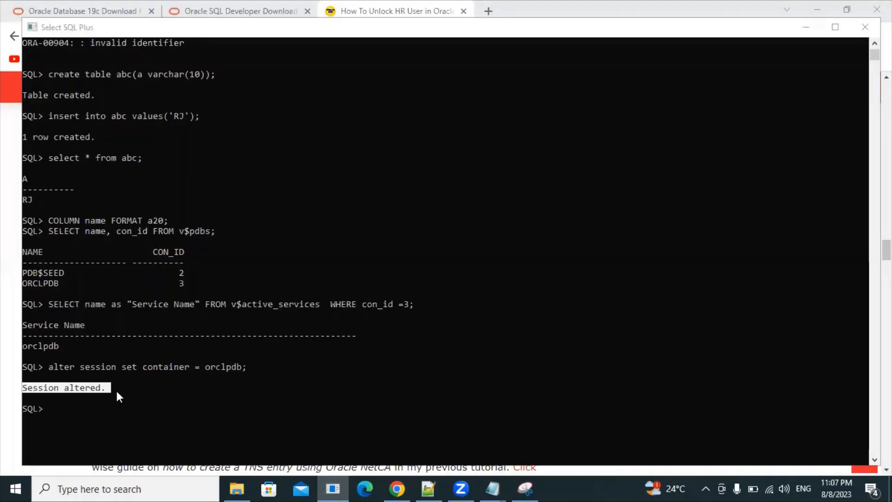
click(108, 389)
drag(109, 389, 45, 387)
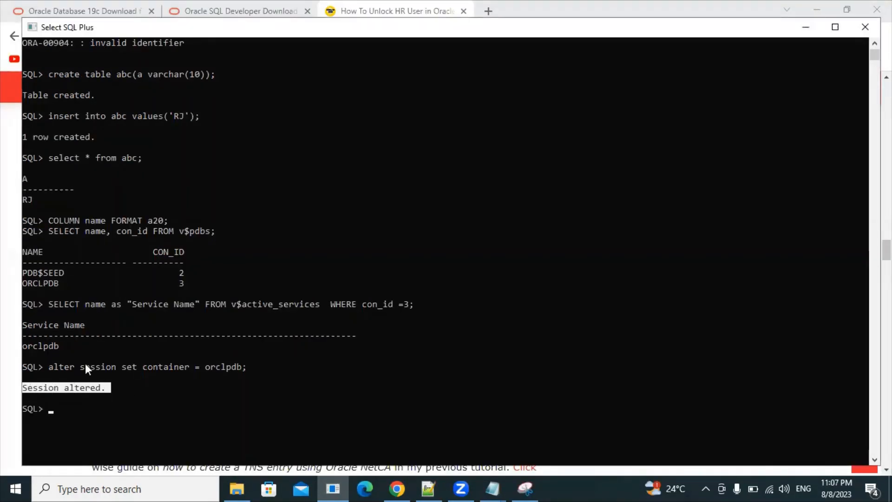
click(52, 410)
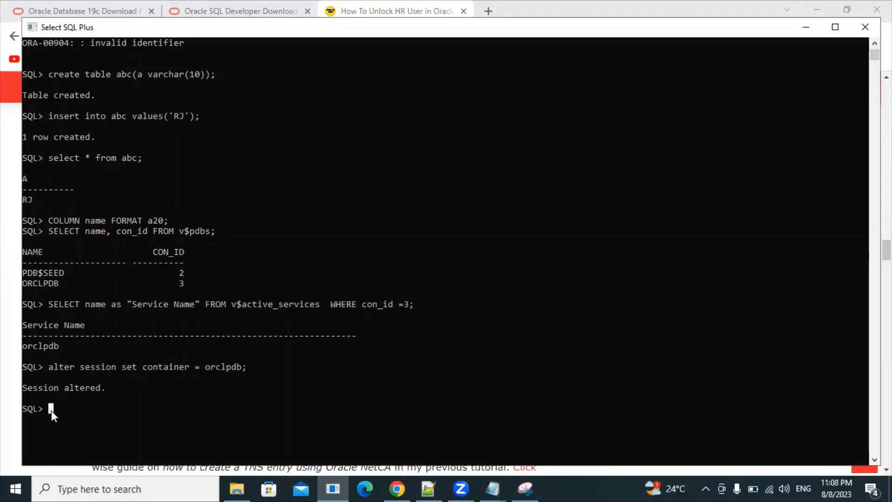
Step: Run 'alter pluggable database open;', review the ORA-65023 error, and close the console
text(alter ses)
key(BackSpace)
key(BackSpace)
key(BackSpace)
text(pluggable)
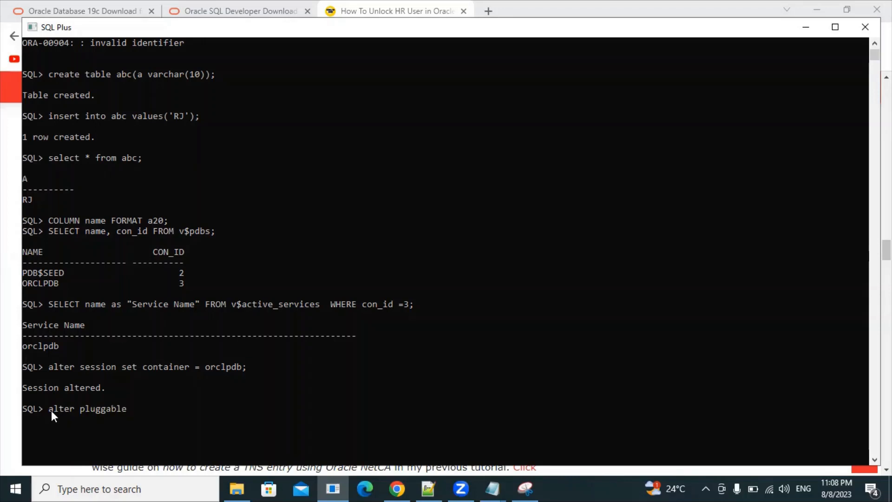
text( database open;)
key(Return)
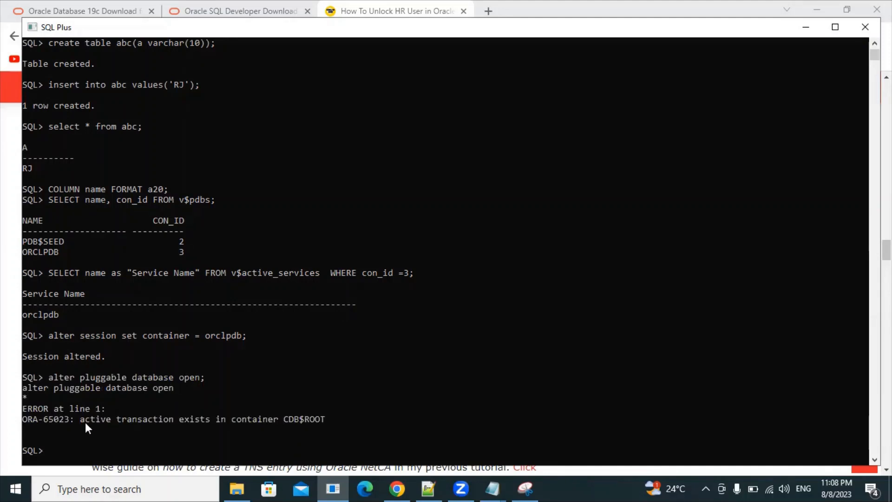
drag(82, 420, 297, 417)
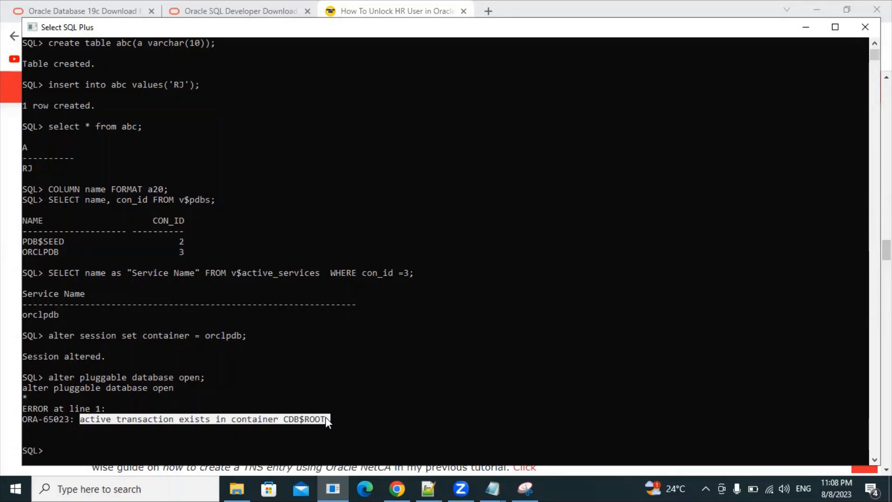
click(223, 397)
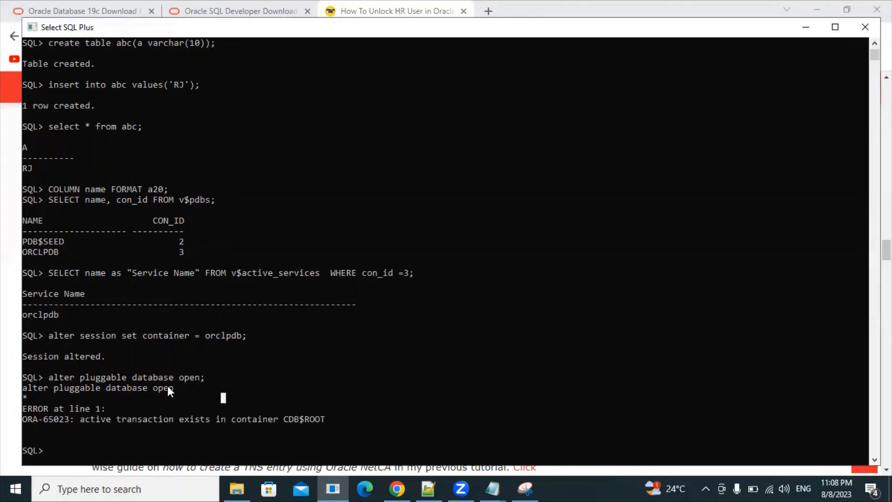
drag(324, 421, 69, 420)
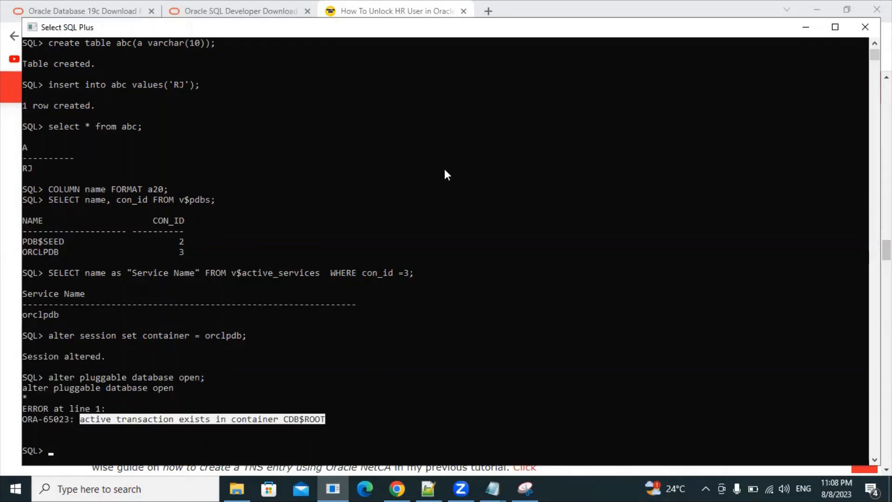
drag(154, 30, 153, 44)
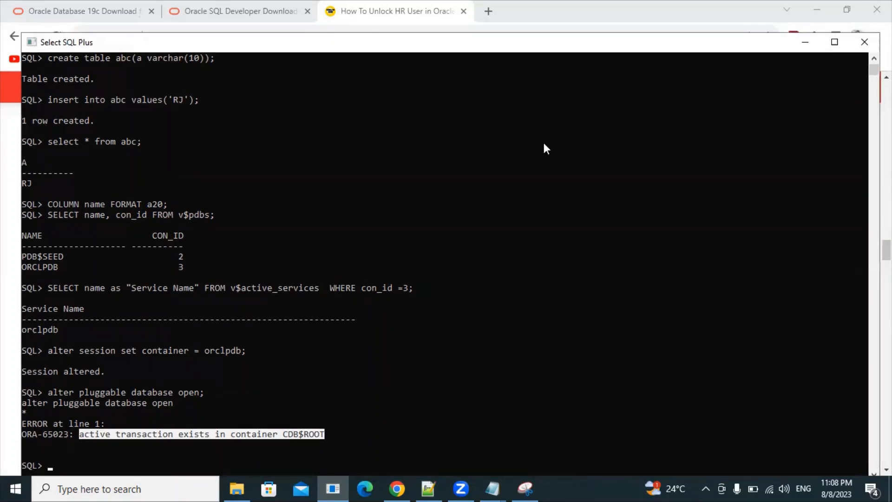
click(857, 42)
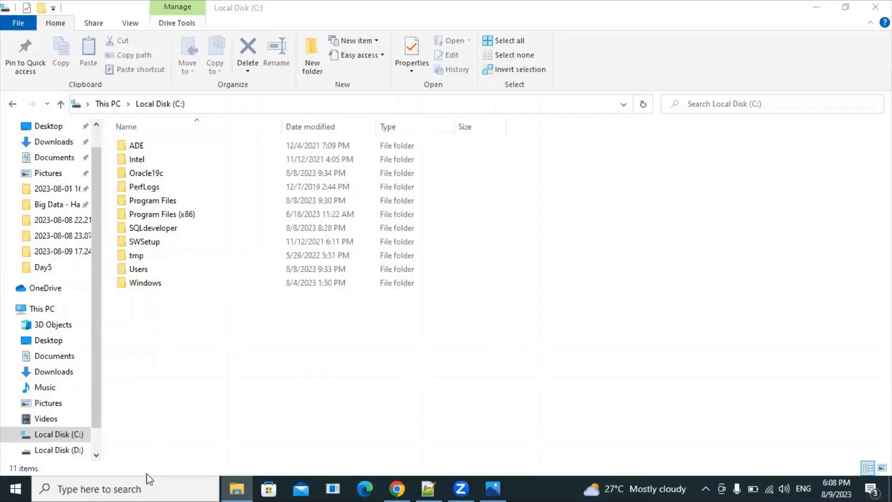
Step: Launch SQL Plus from Windows search and connect with 'sqlplus / as sysdba'
click(144, 486)
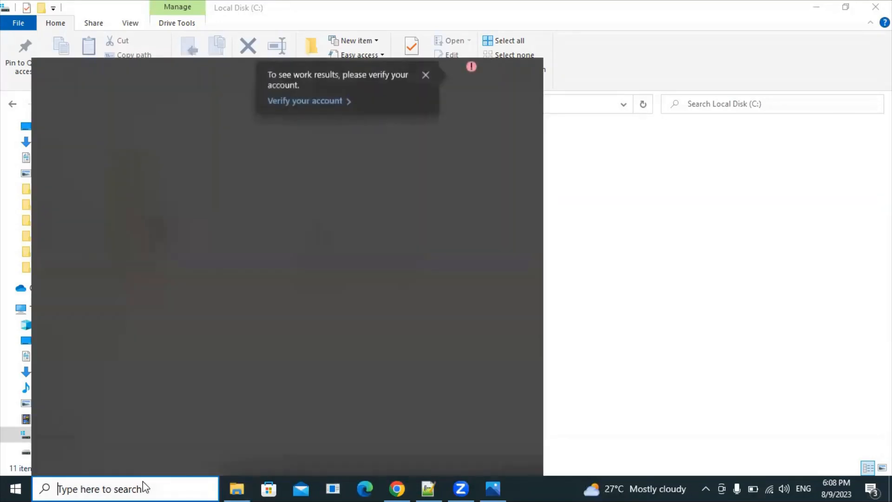
text(sqlp)
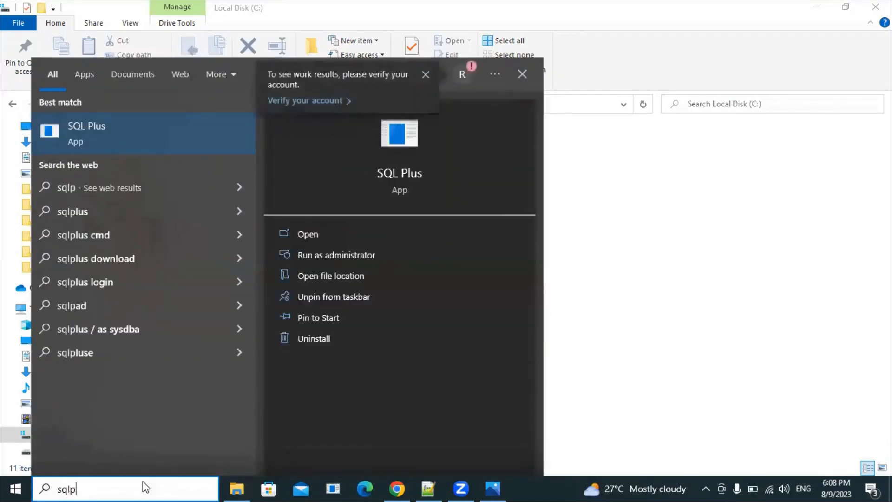
click(168, 130)
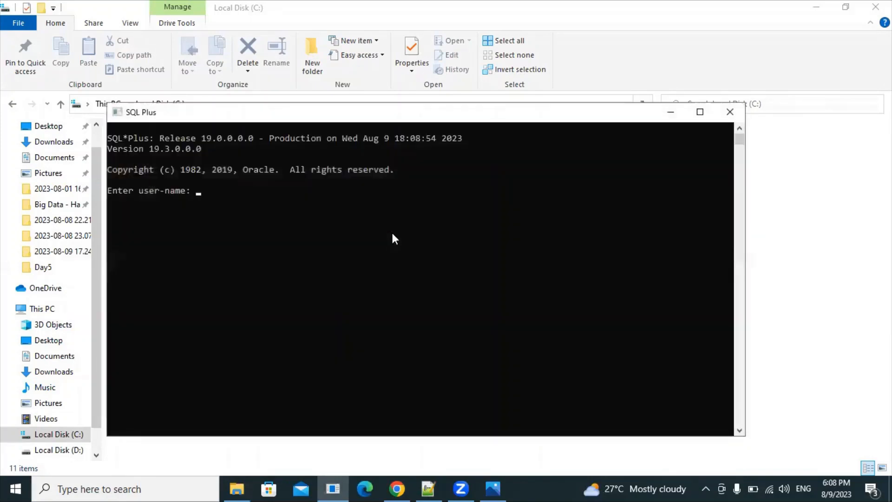
text(sqlplus )
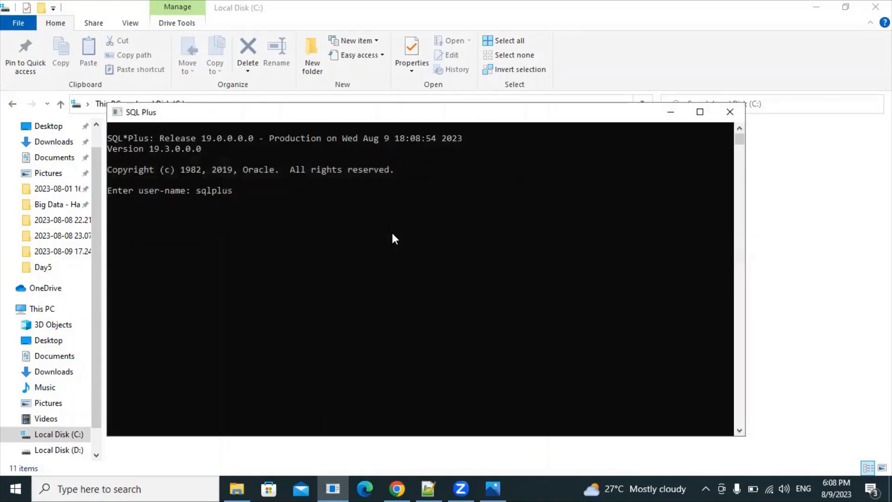
text(/ as sysdba)
key(Return)
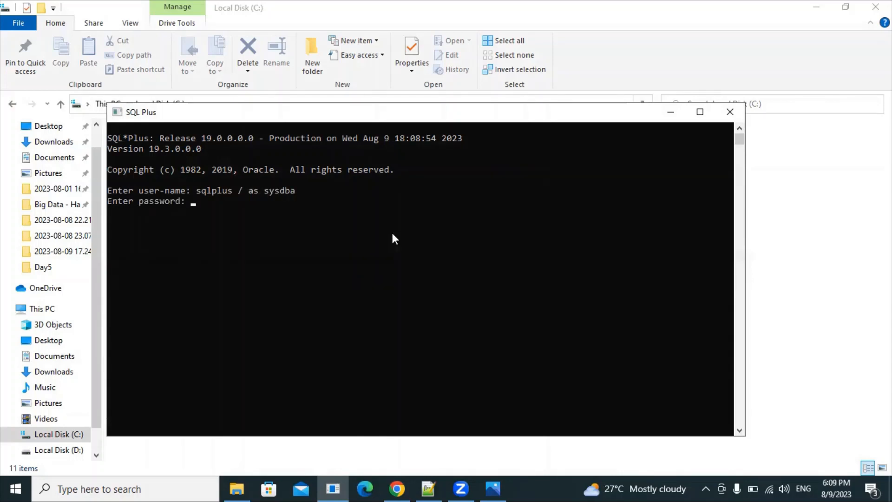
key(Return)
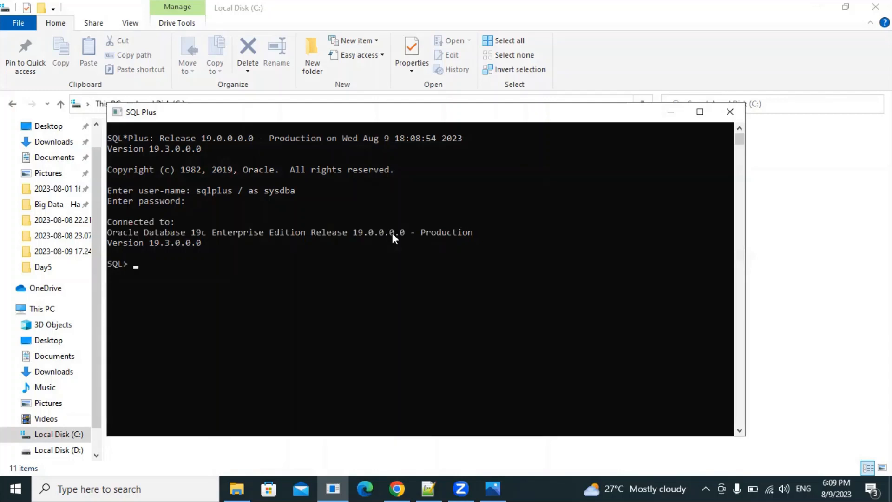
Step: Switch to orclpdb and run 'alter pluggable database open;', which reports ORCLPDB already open
text(alter session set con)
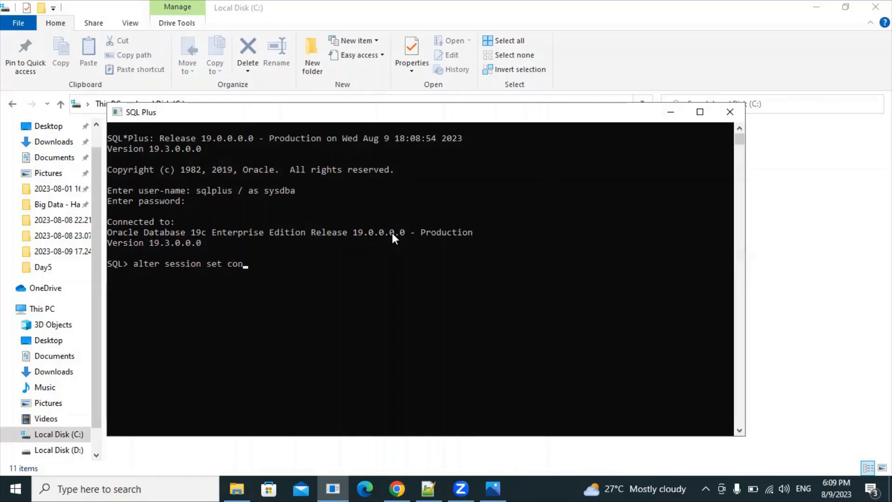
text(tainer = orclpdb;)
key(Return)
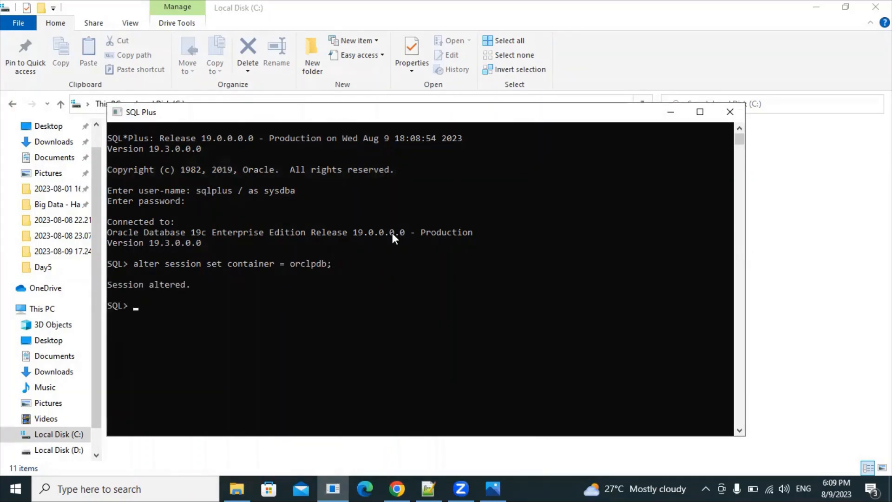
text(alter pluggable)
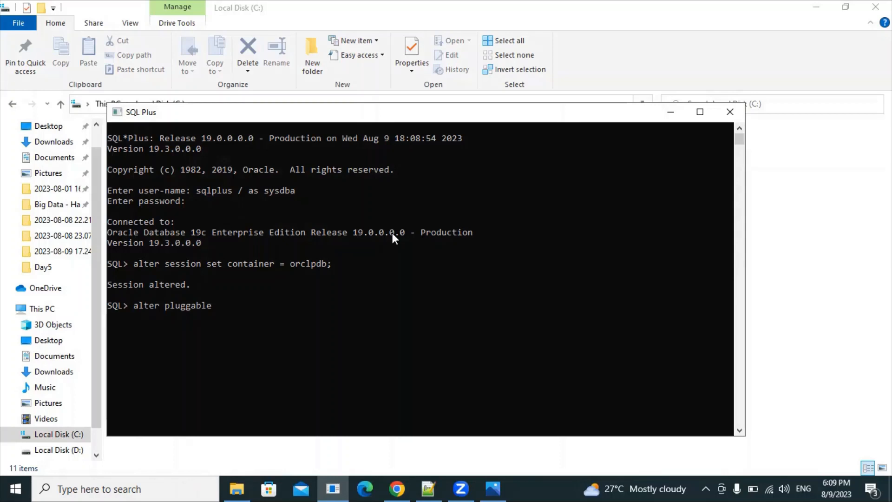
text(database o)
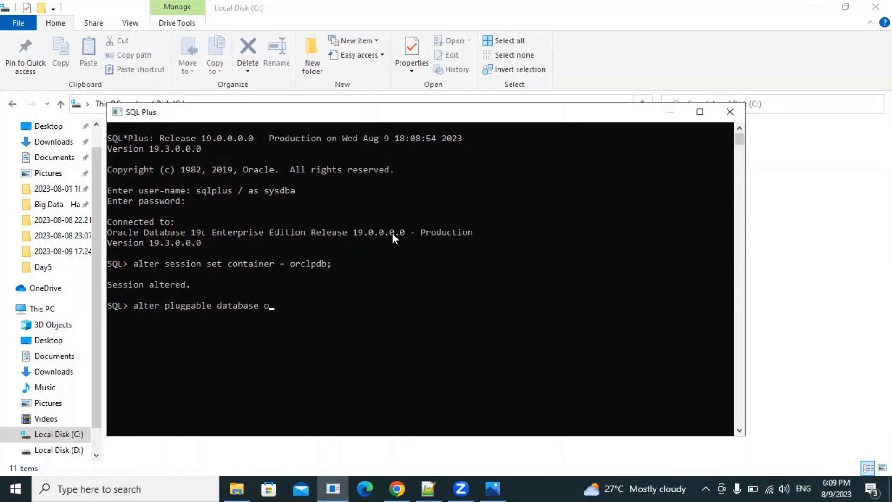
text(pen;)
key(Return)
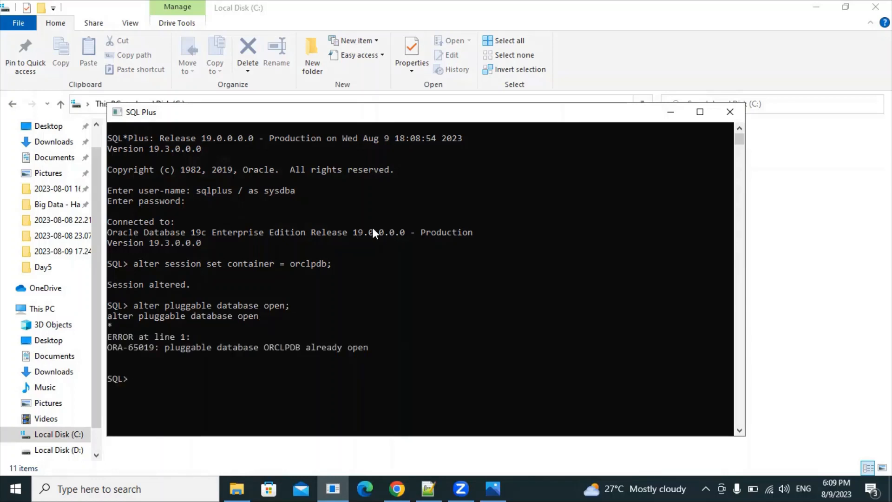
drag(221, 348, 347, 351)
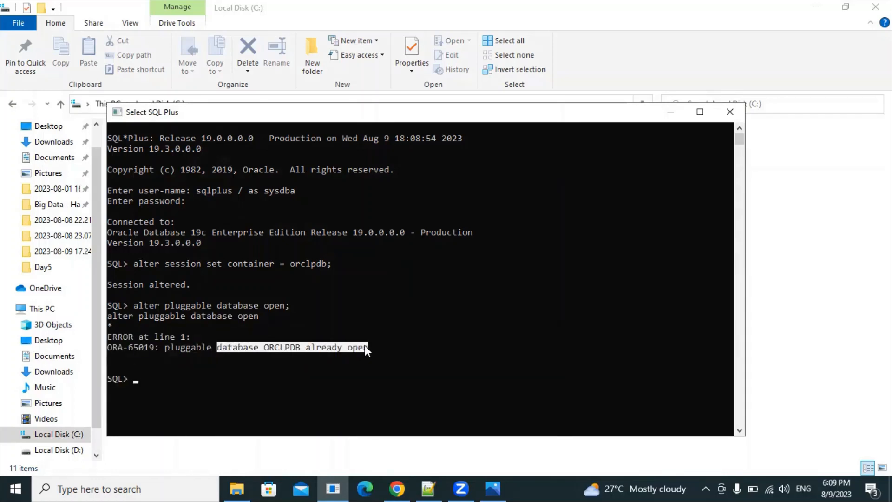
click(134, 382)
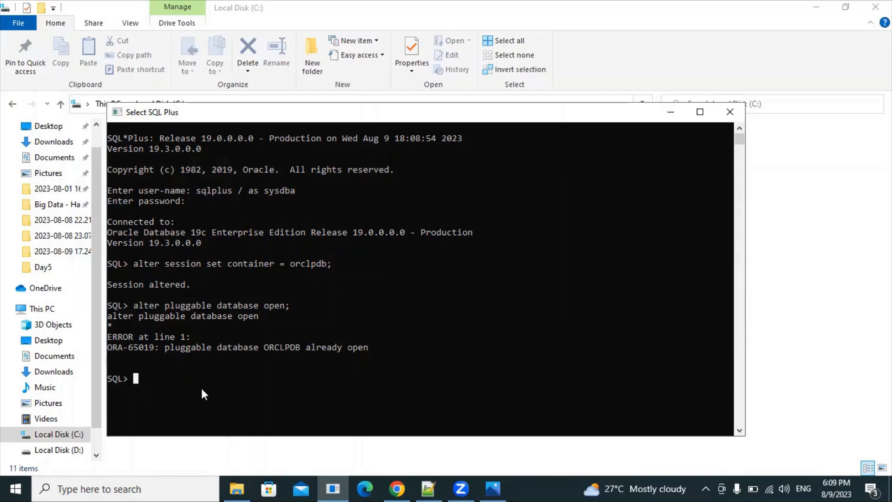
Step: Copy the ALTER USER hr unlock line from the notes and return to SQL Plus
click(428, 488)
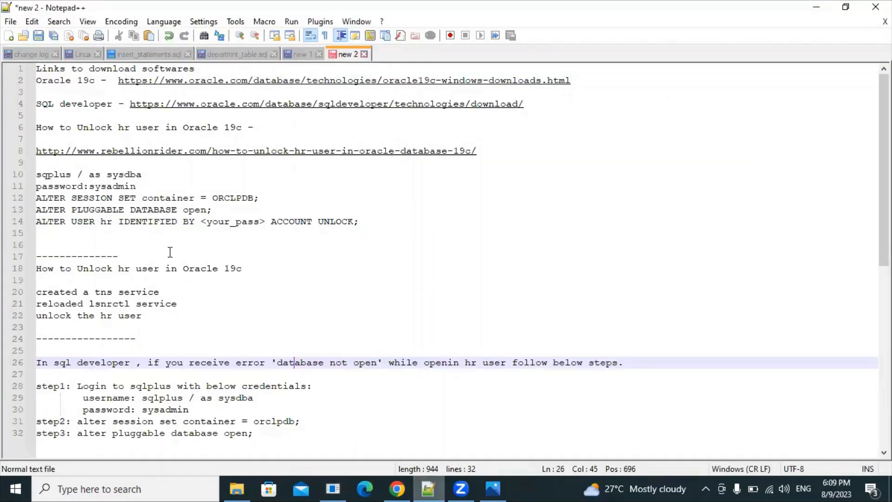
drag(360, 222, 19, 228)
key(ctrl+c)
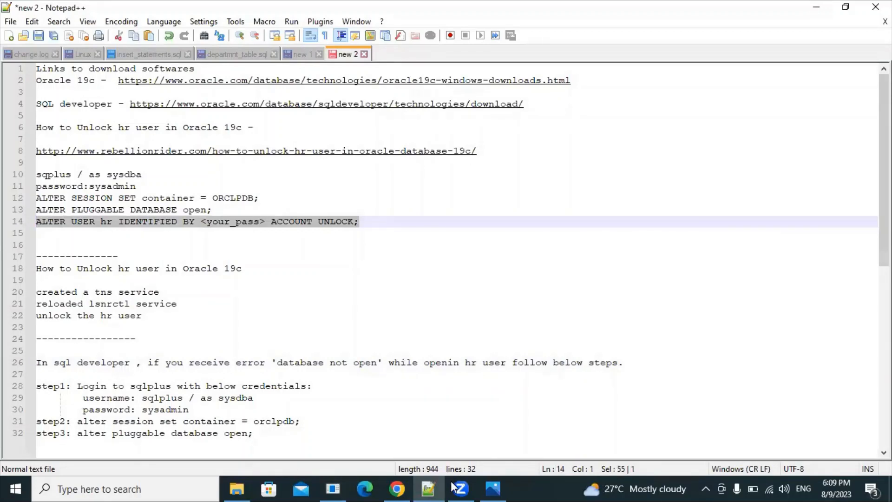
click(334, 487)
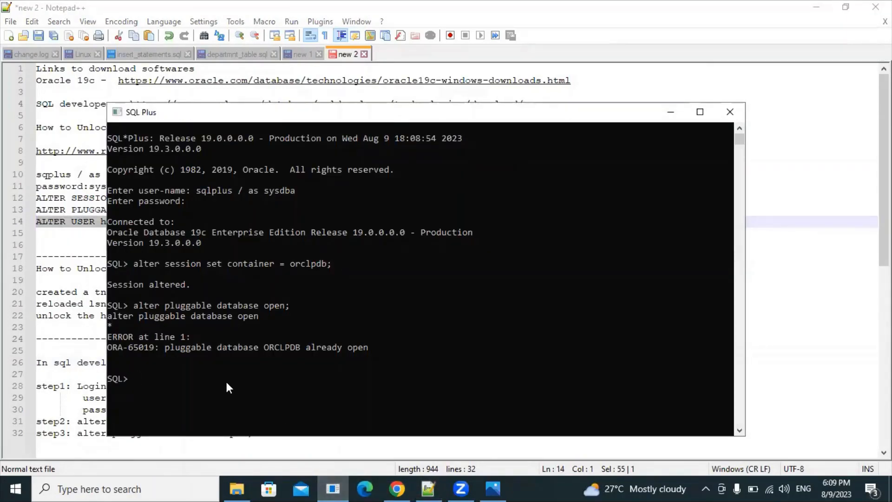
Step: Paste the ALTER USER hr command, replace the placeholder password with hr, and run it
click(428, 487)
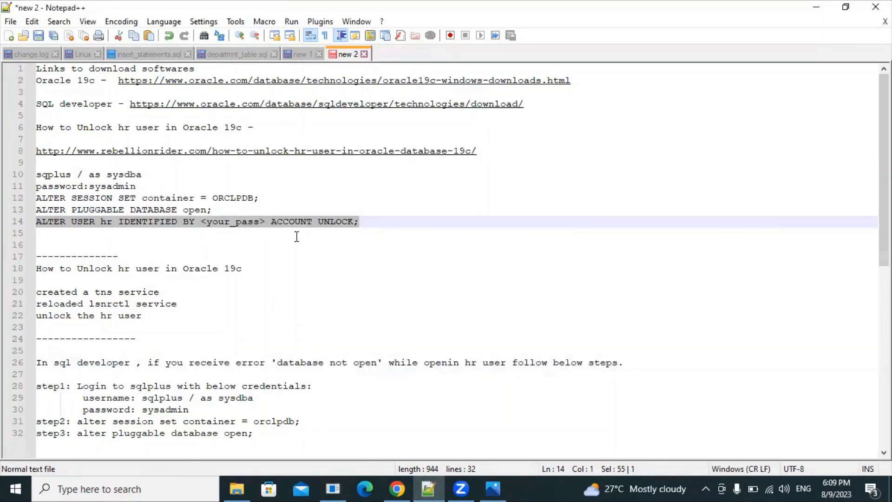
click(334, 488)
right_click(286, 368)
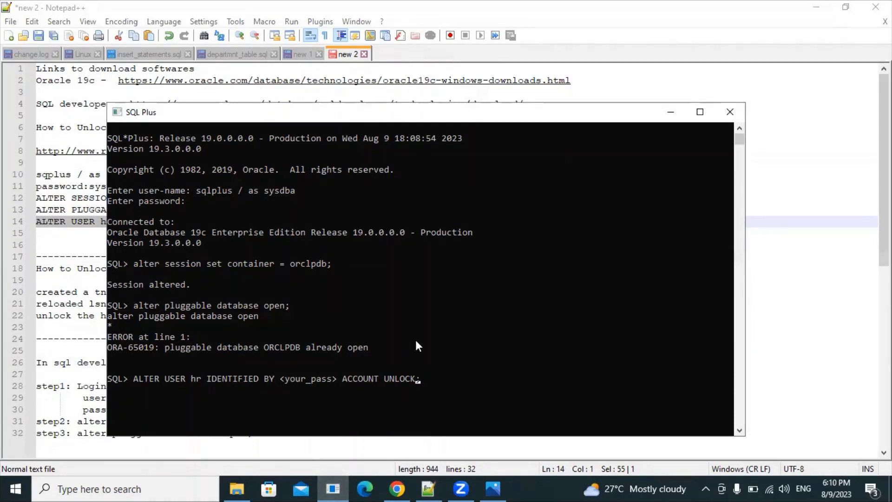
key(Left)
key(Left)
key(Left)
key(Left)
key(Left)
key(Left)
key(Left)
key(Left)
key(Left)
key(Left)
key(Left)
key(Left)
key(Left)
key(Left)
key(Left)
key(BackSpace)
key(BackSpace)
key(BackSpace)
key(BackSpace)
key(BackSpace)
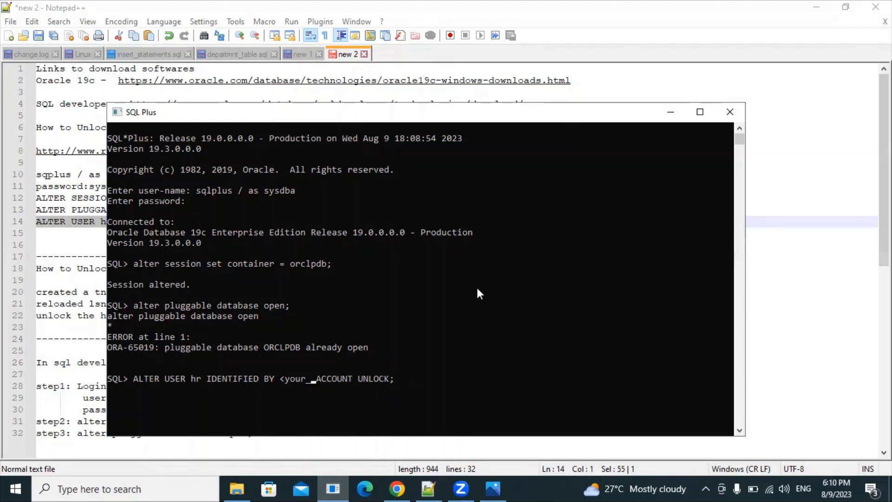
key(BackSpace)
key(BackSpace)
key(BackSpace)
key(BackSpace)
key(BackSpace)
key(BackSpace)
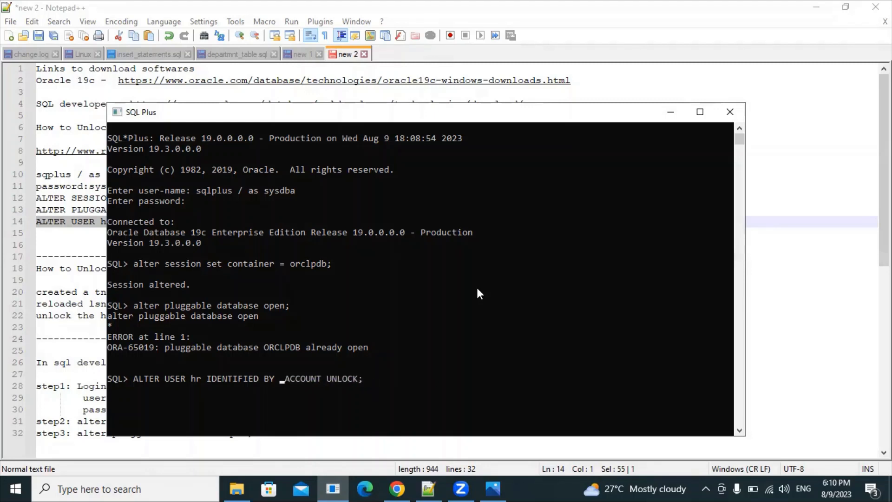
text(hr)
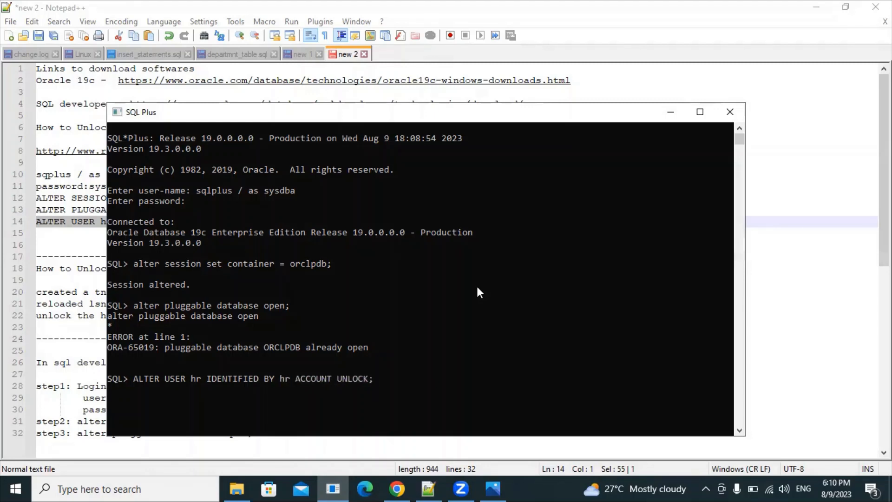
double_click(194, 380)
double_click(281, 376)
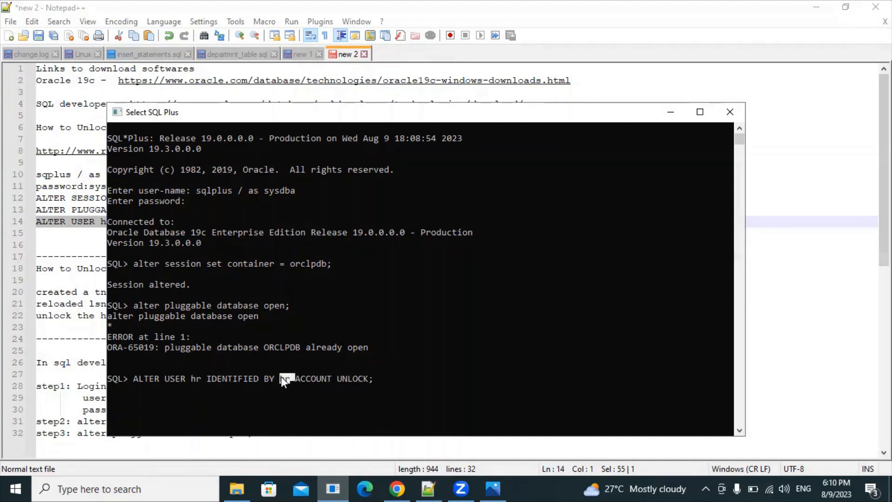
click(372, 379)
key(Return)
key(Return)
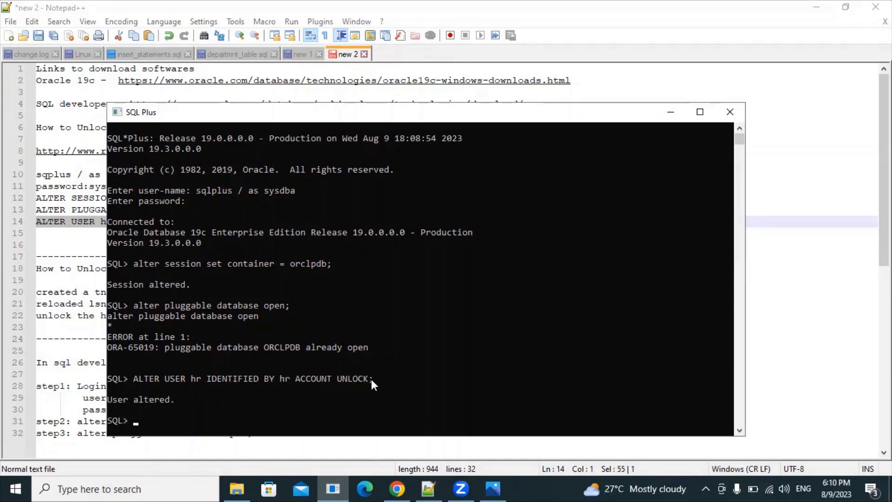
Step: Maximize the console and check the User altered confirmation
drag(176, 401, 107, 400)
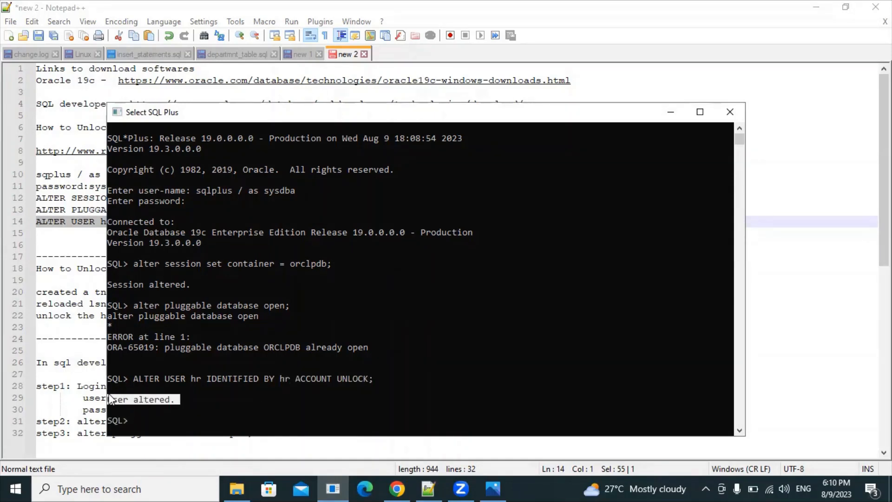
click(697, 113)
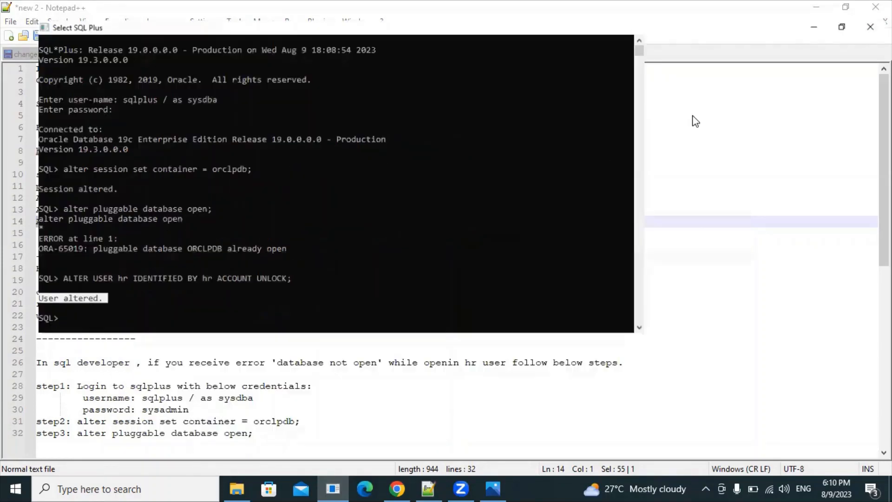
drag(80, 288, 1, 287)
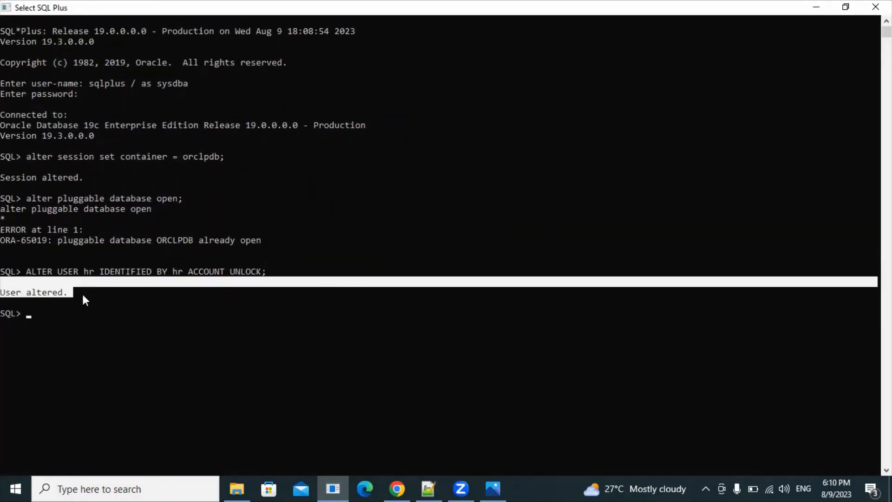
click(69, 291)
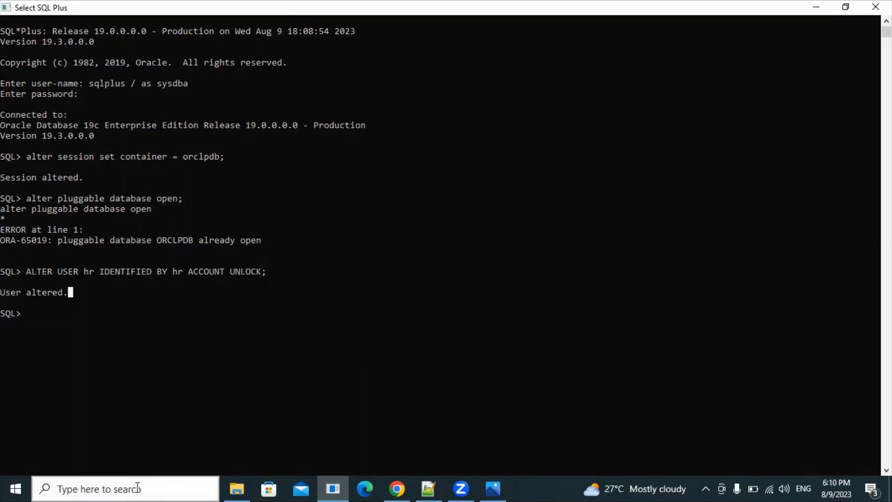
click(243, 481)
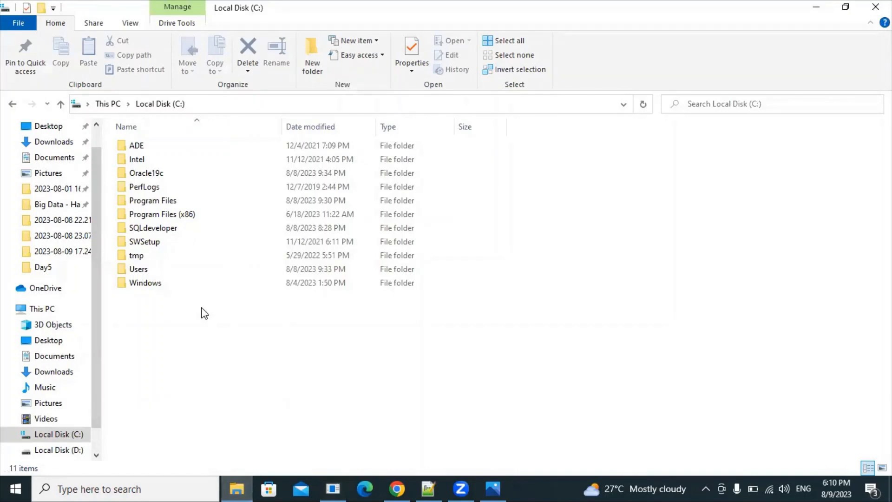
click(427, 489)
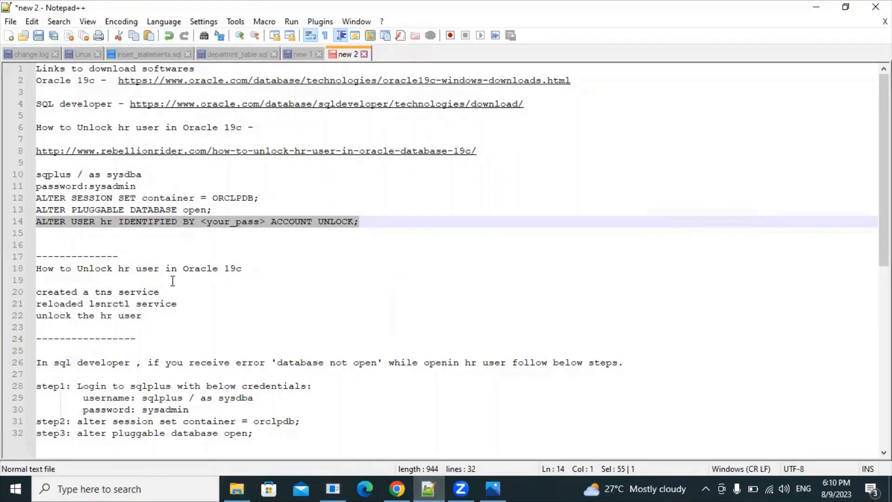
drag(162, 292, 36, 293)
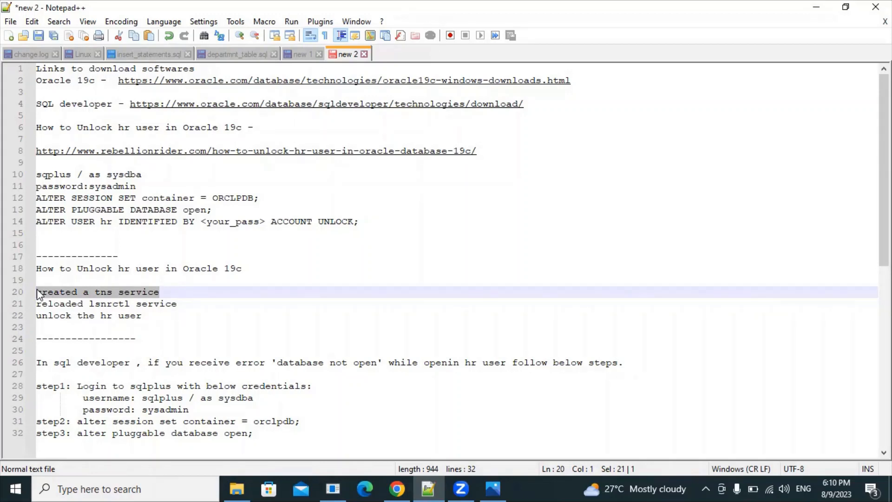
double_click(162, 292)
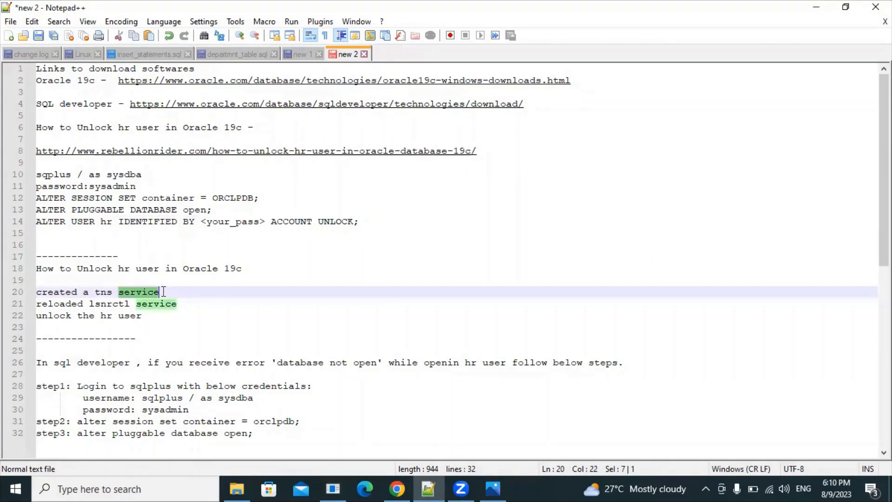
drag(164, 291, 38, 292)
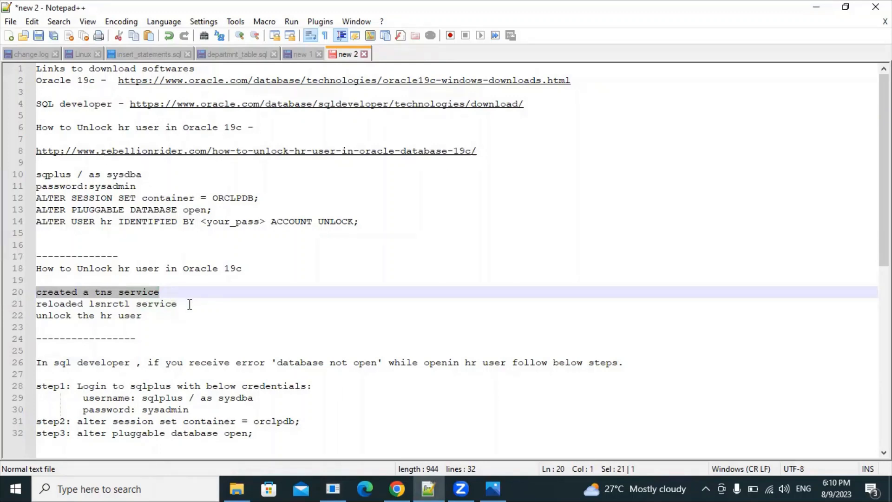
drag(189, 304, 40, 305)
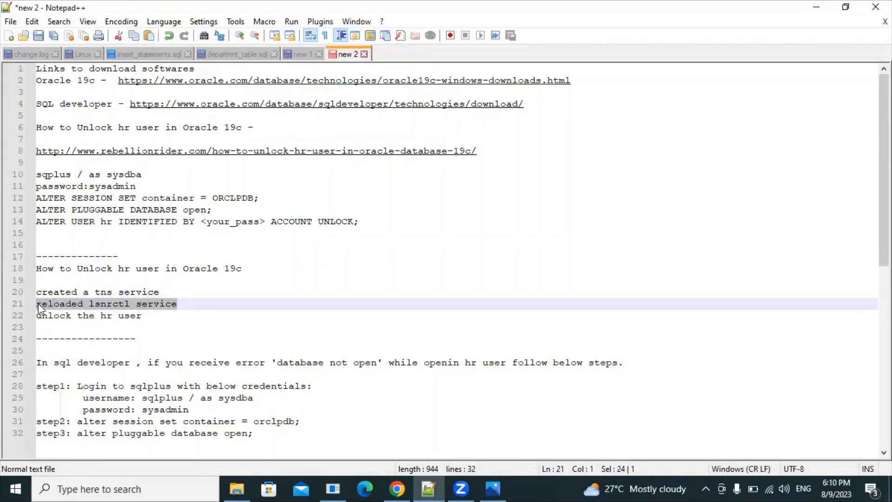
double_click(110, 303)
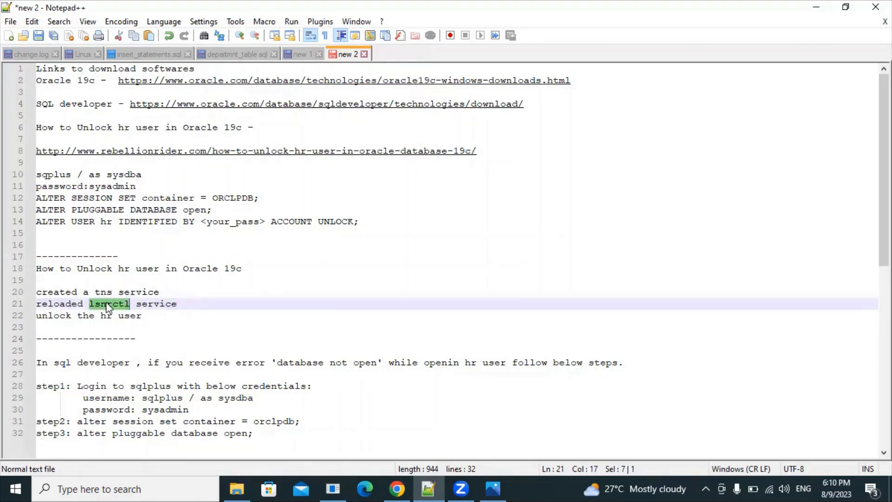
drag(147, 315, 30, 315)
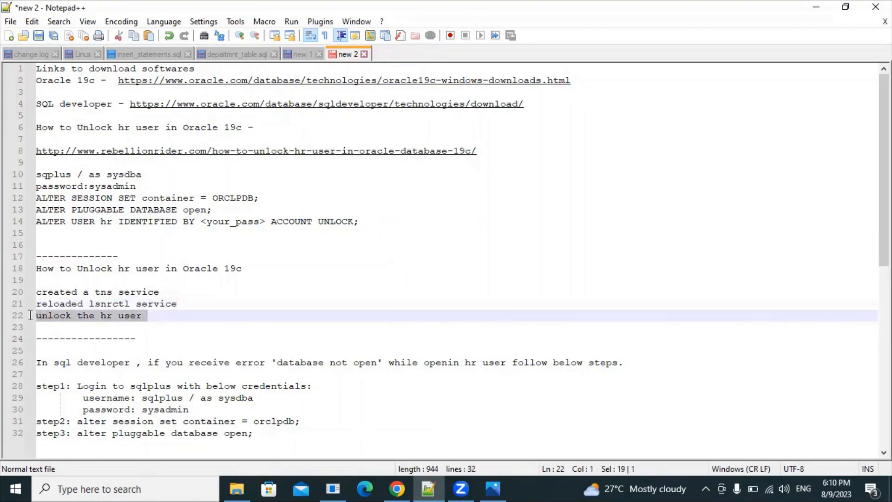
click(336, 487)
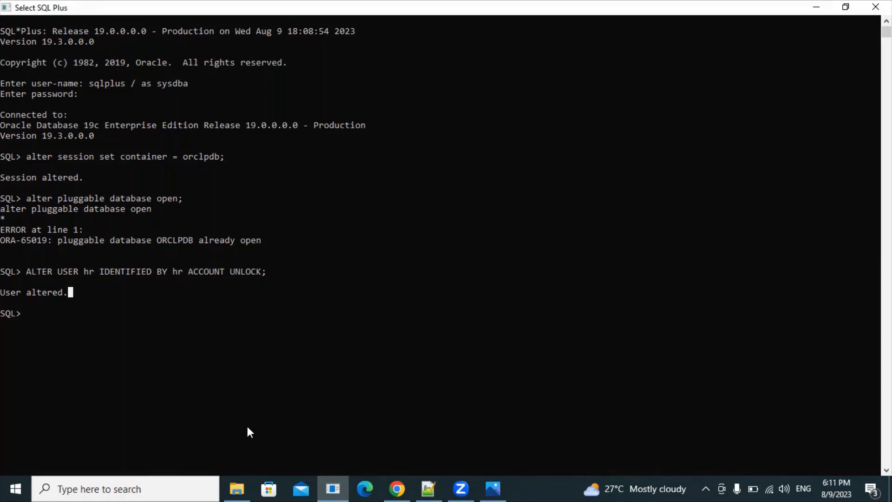
Step: Open the C:\SQLdeveloper folder and look over the sqldeveloper zip archive
click(236, 488)
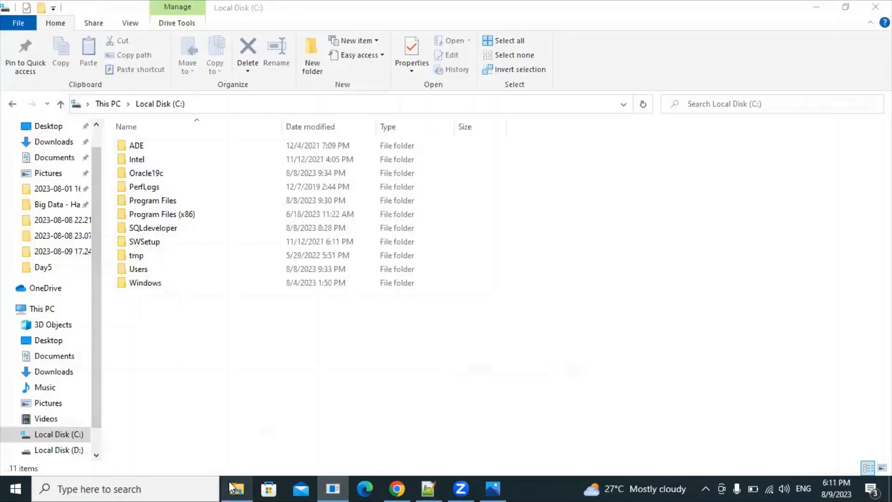
double_click(162, 232)
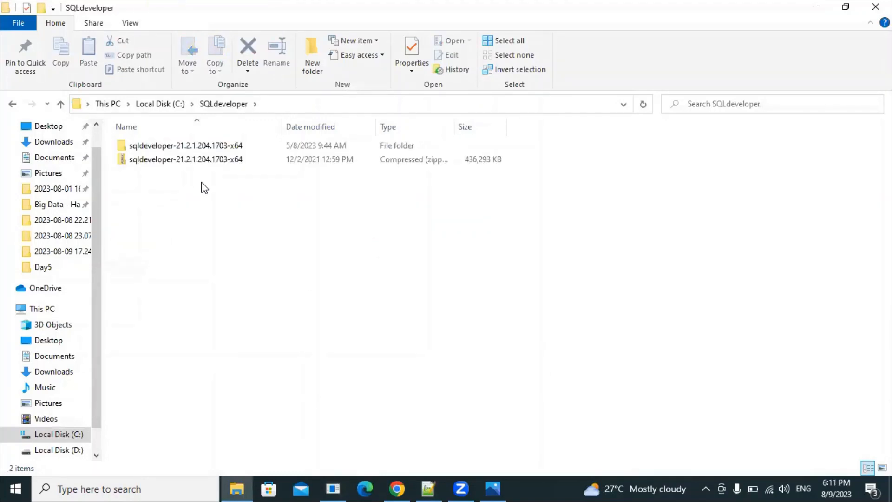
click(196, 162)
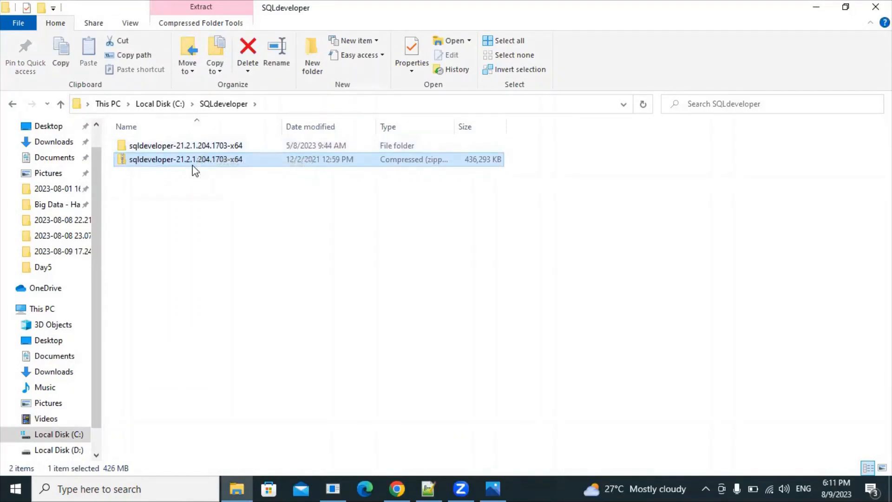
right_click(194, 160)
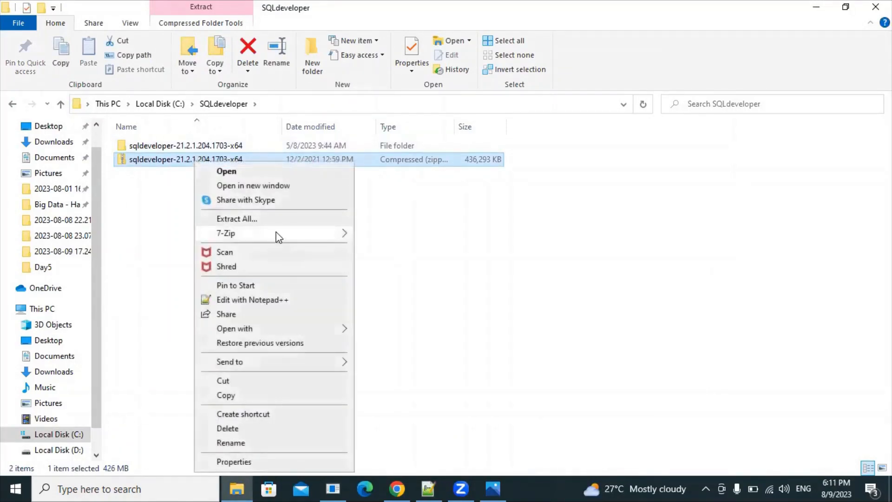
mouse_move(281, 232)
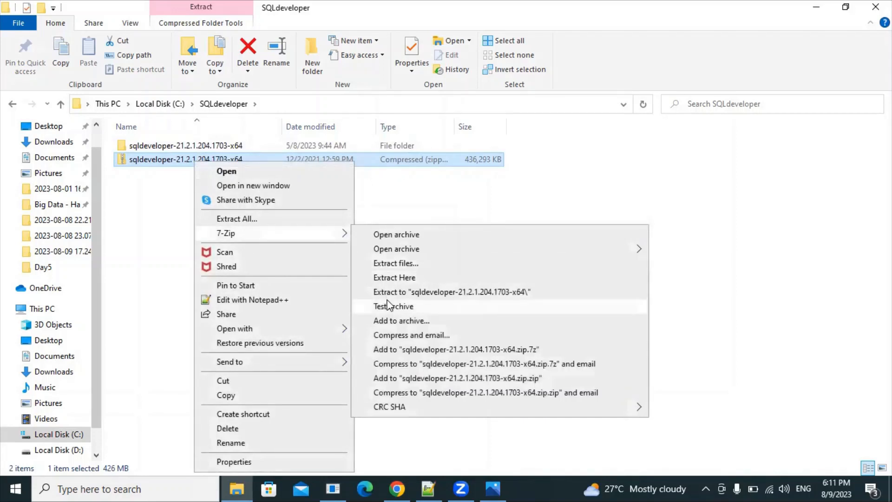
click(125, 234)
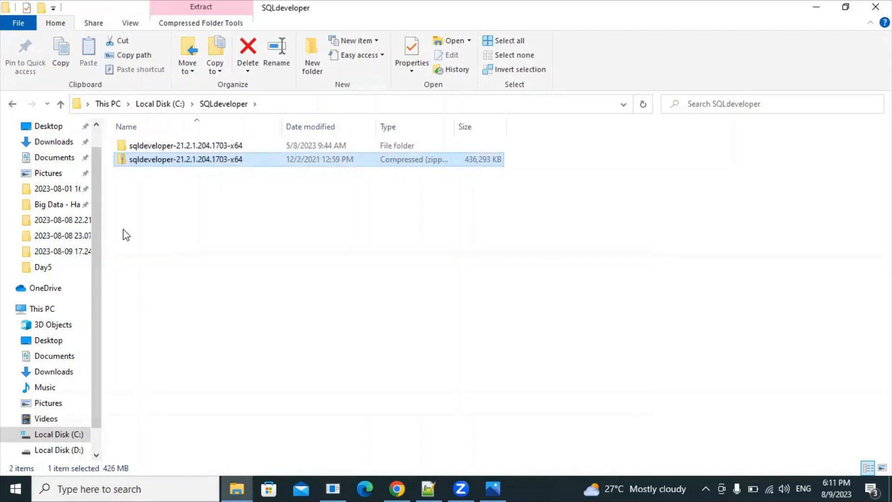
Step: Run sqldeveloper from the extracted sqldeveloper-21.2.1.204.1703-x64 folder as administrator
double_click(172, 146)
double_click(170, 145)
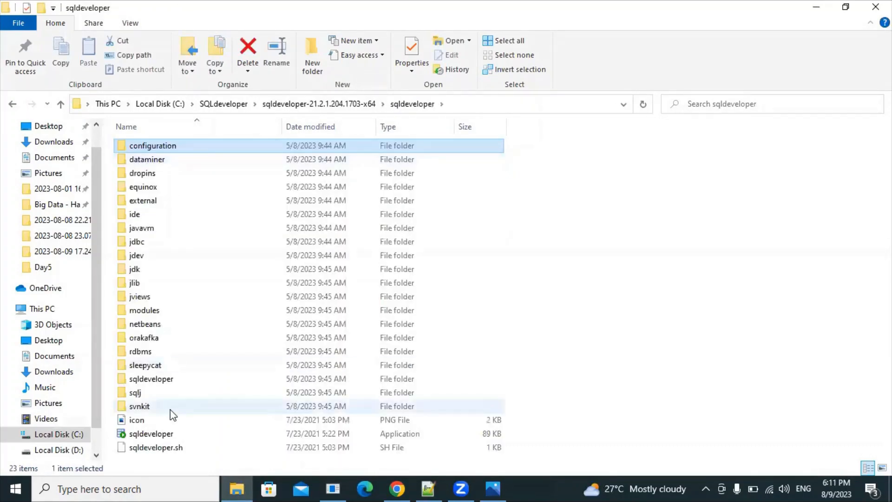
click(168, 433)
right_click(168, 434)
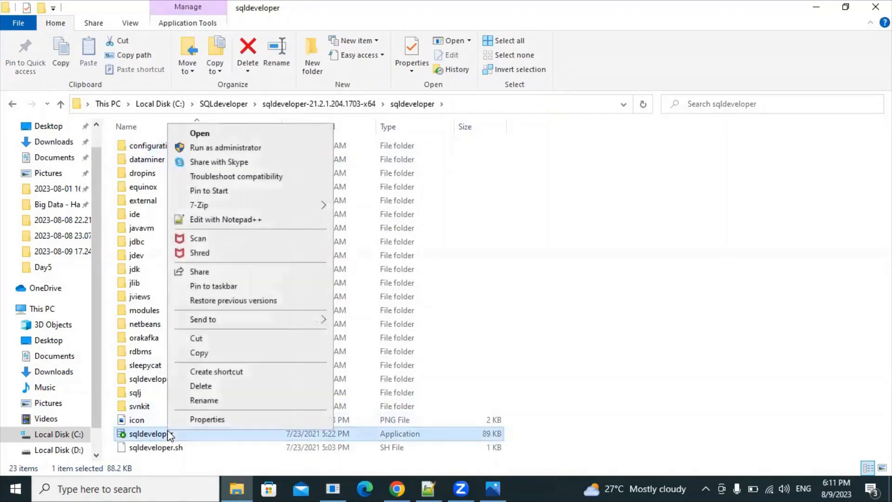
click(253, 148)
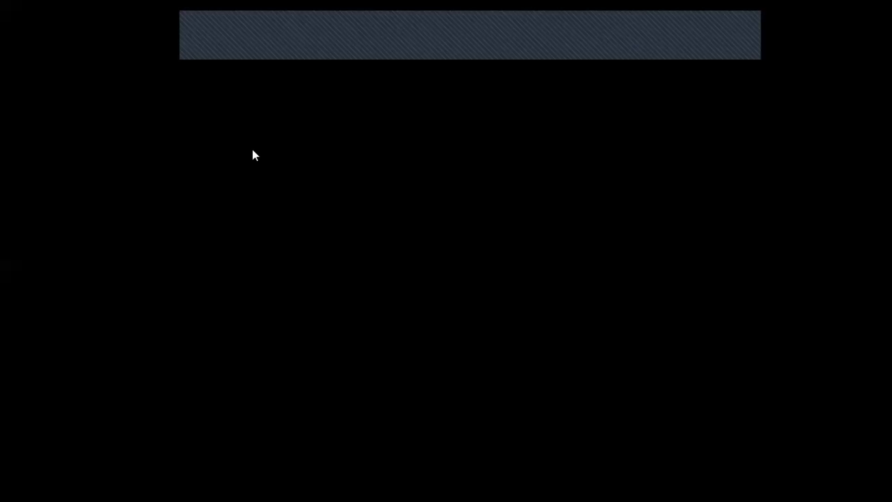
Step: Approve the User Account Control prompt with Yes so SQL Developer starts
click(363, 309)
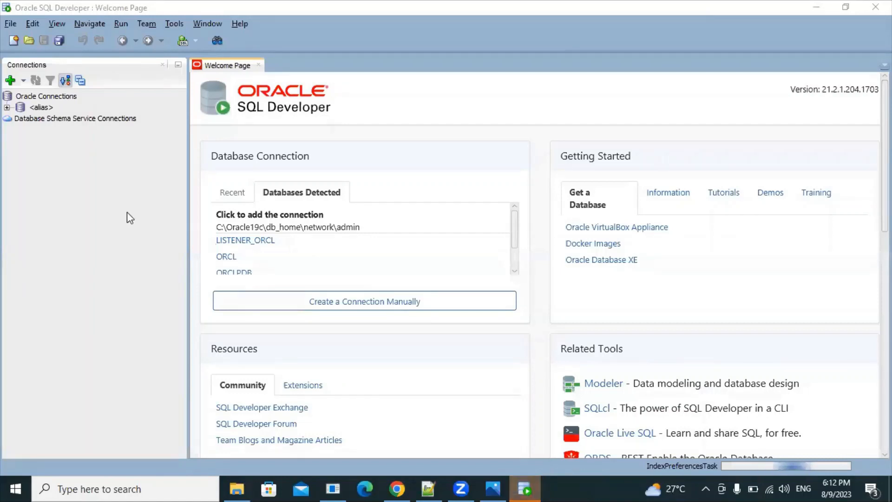
Step: Create connection hruser for user hr with service name orclpdb, test it, and save it
click(10, 82)
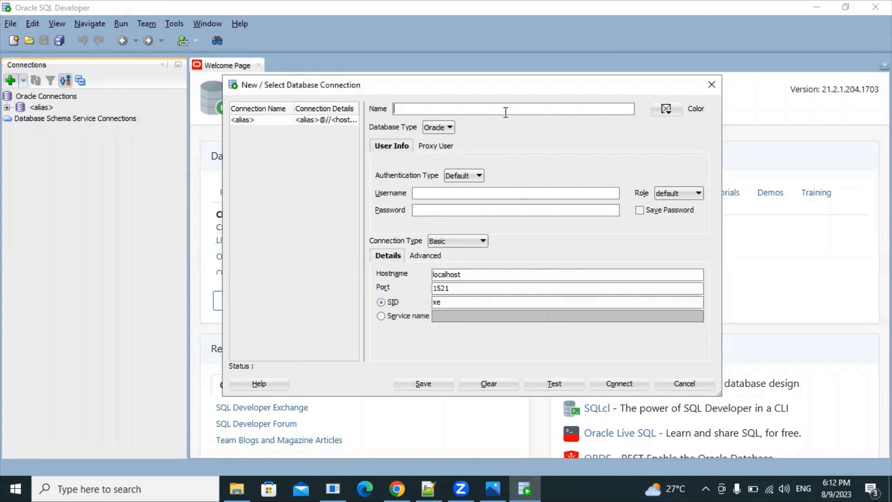
text(hruser)
click(431, 190)
click(399, 320)
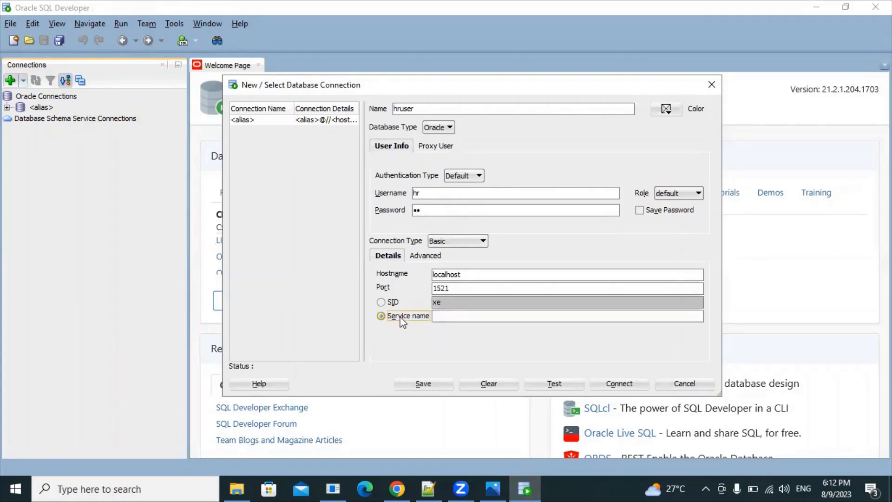
click(454, 315)
text(orclpdb)
drag(457, 315, 421, 315)
click(463, 315)
click(554, 384)
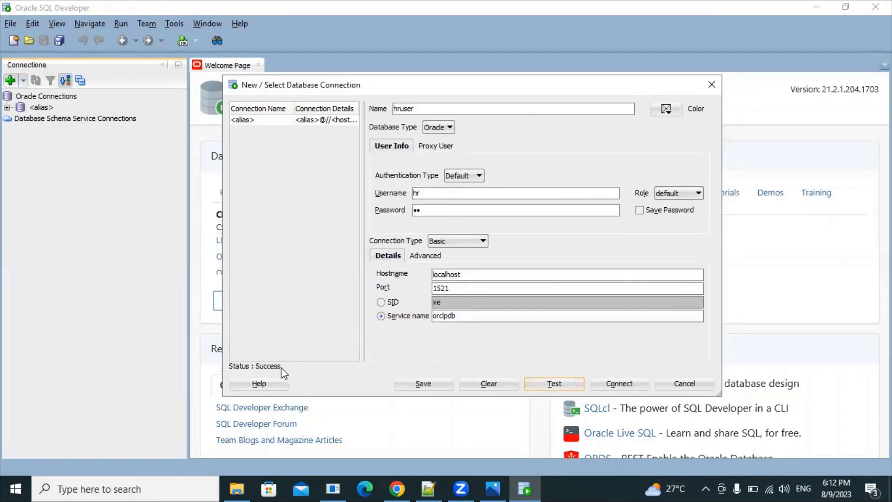
click(421, 384)
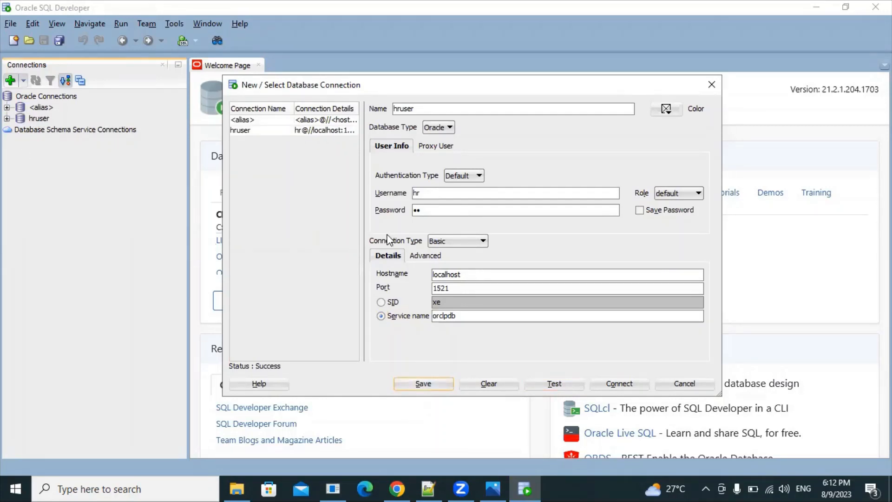
Step: Connect with the hruser connection, entering the hr account password
click(619, 384)
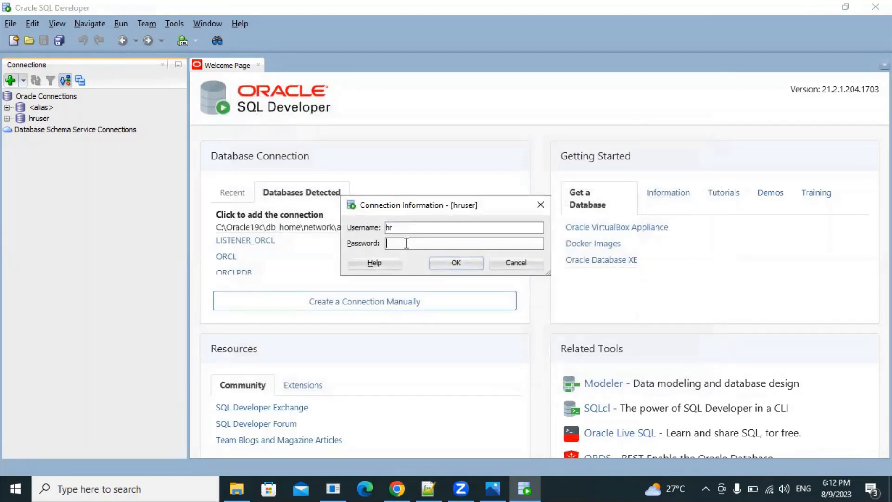
text(hr)
click(448, 265)
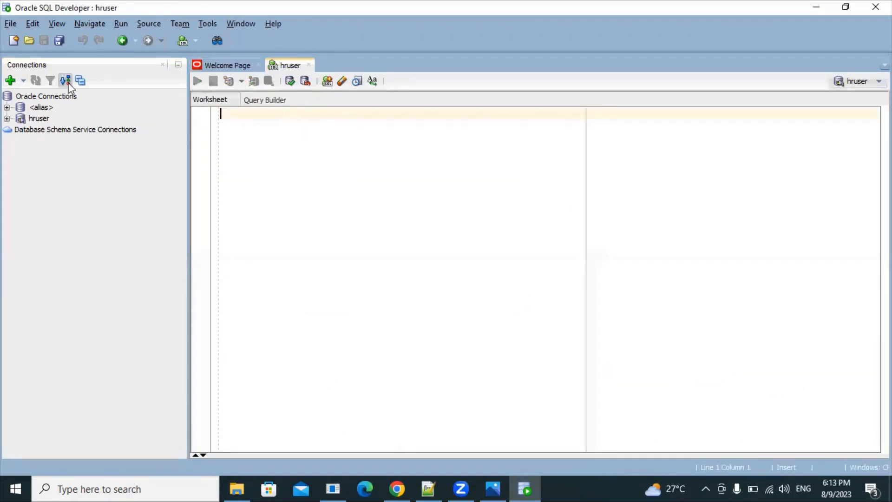
Step: Open a second hruser SQL worksheet, return to the first, then bring up SQL Plus
click(40, 118)
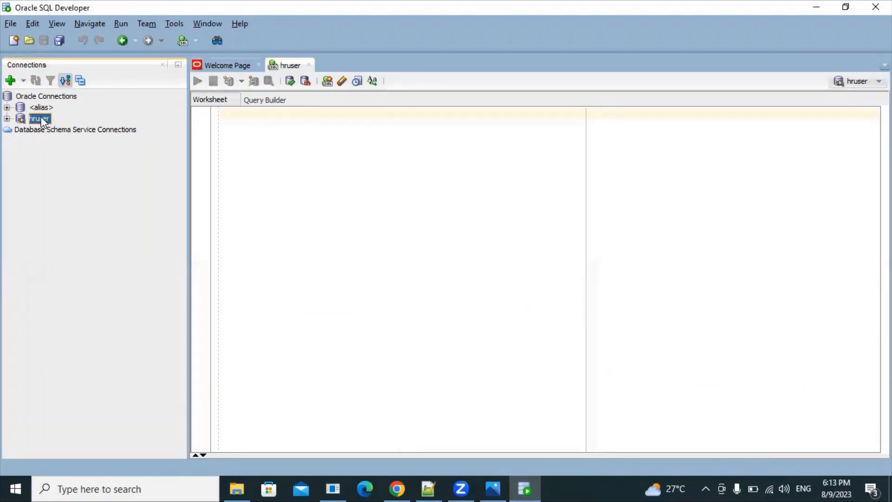
right_click(43, 121)
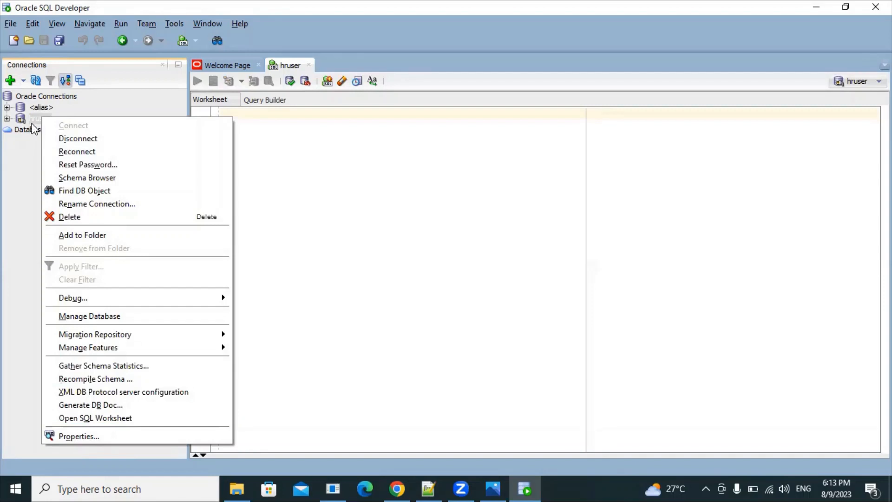
click(77, 420)
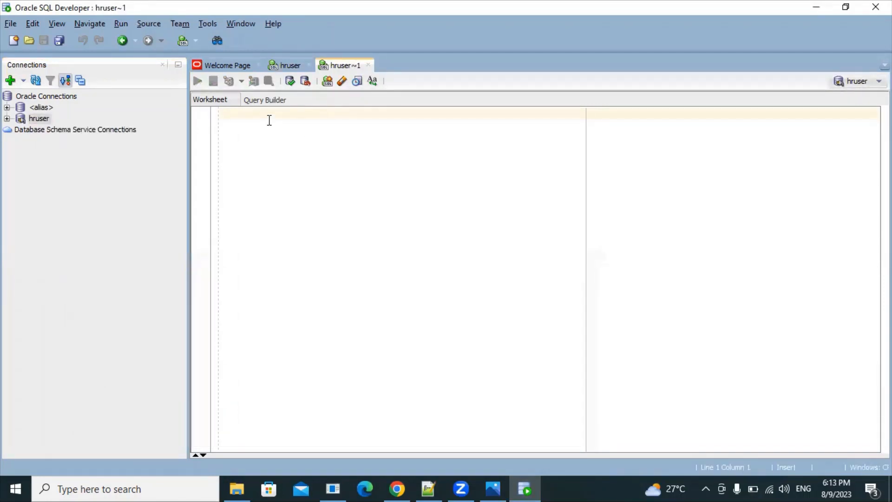
click(291, 67)
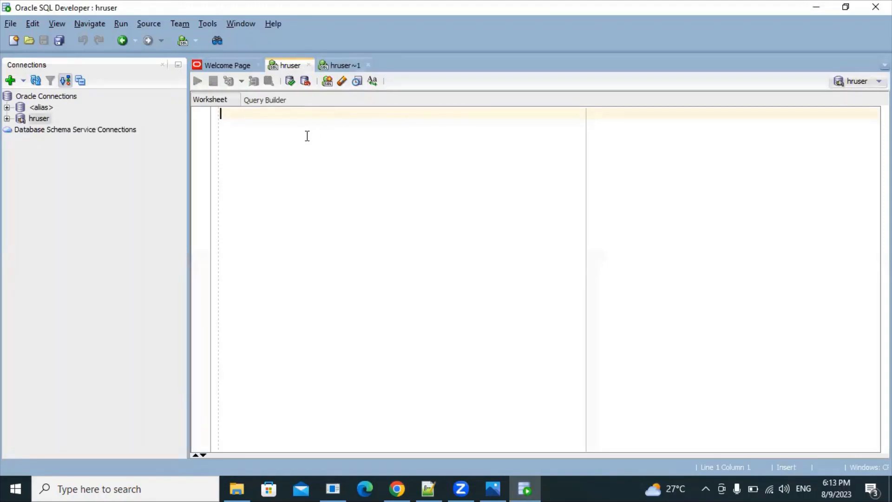
click(334, 487)
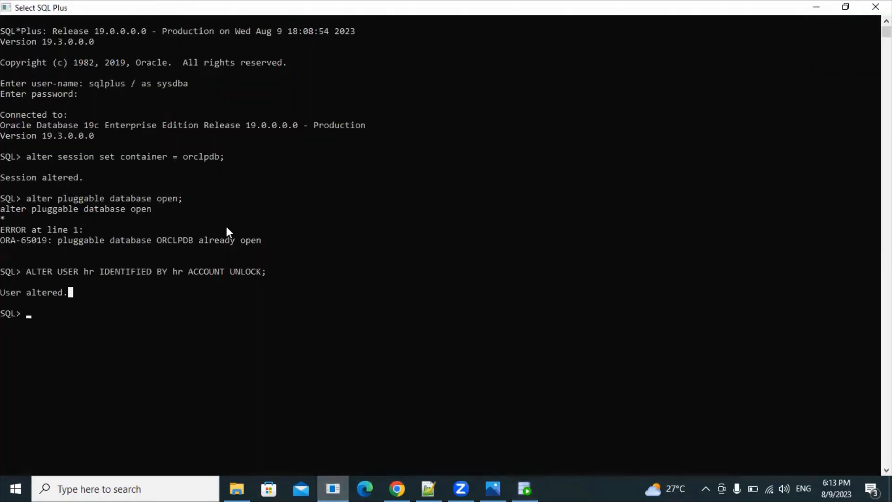
Step: Highlight the alter session, alter pluggable database commands and ORA-65019 message, then return to SQL Developer
drag(31, 147, 173, 158)
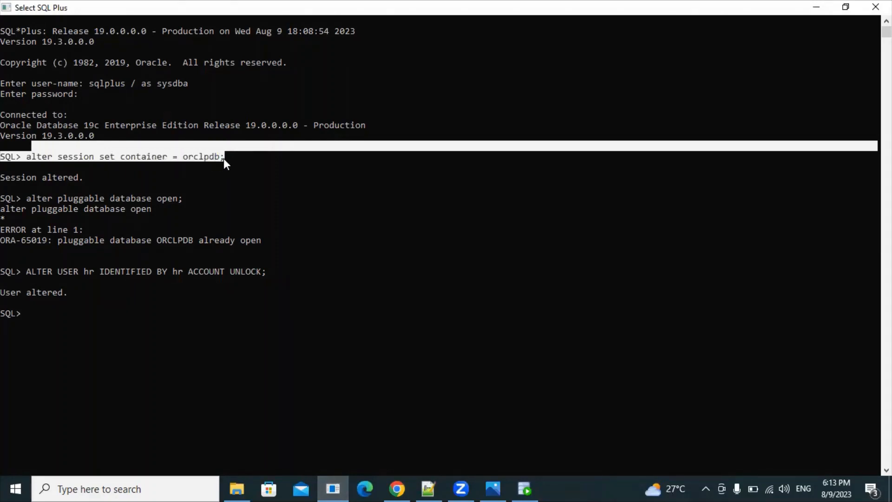
drag(64, 236, 112, 242)
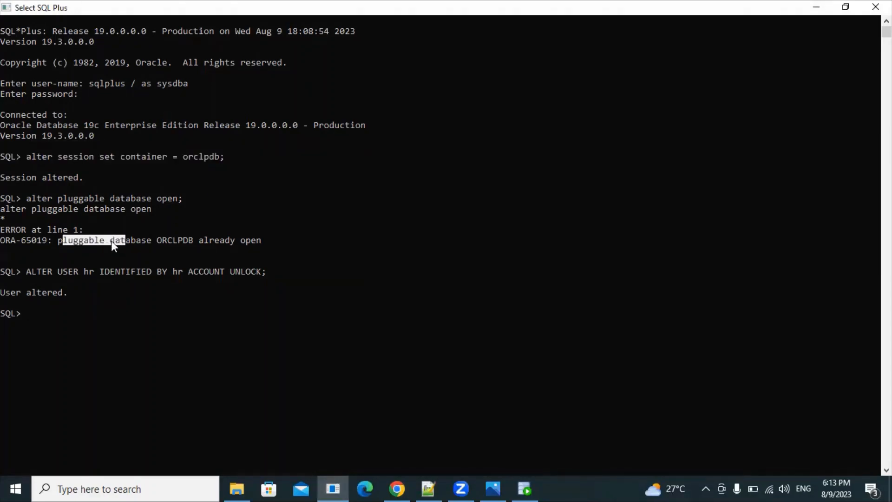
drag(36, 194, 141, 197)
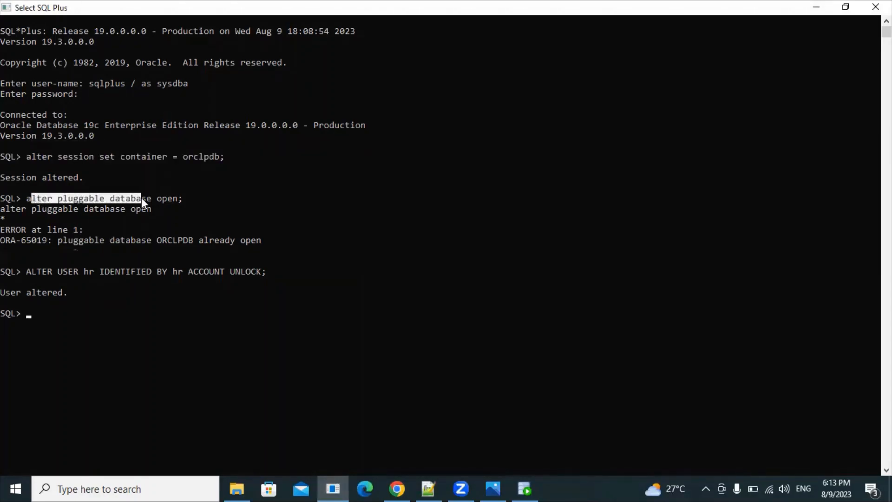
click(189, 199)
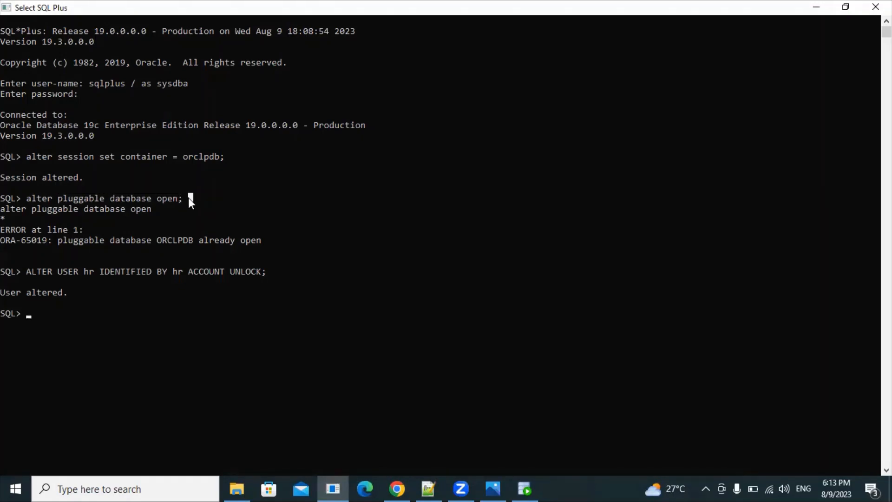
drag(185, 197, 32, 197)
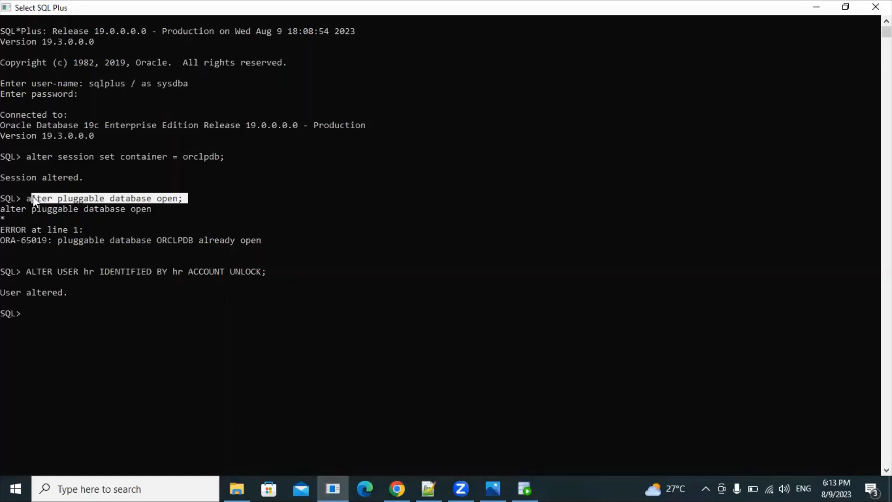
drag(269, 239, 121, 240)
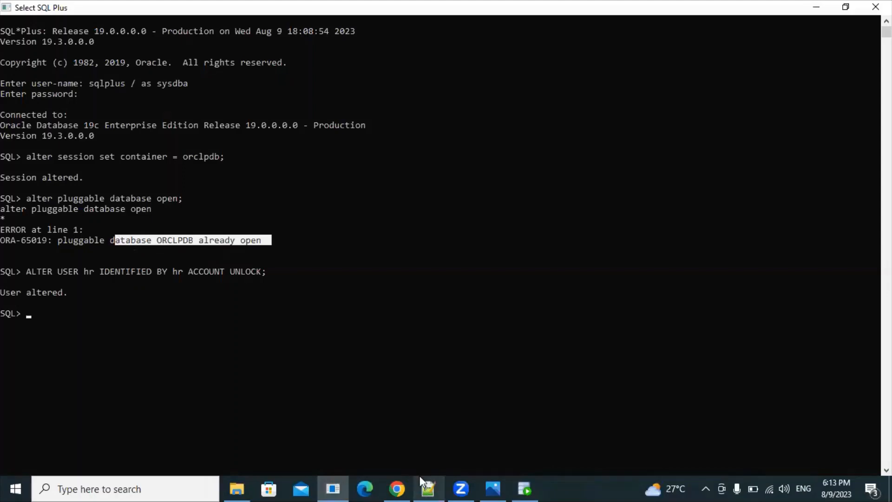
click(523, 485)
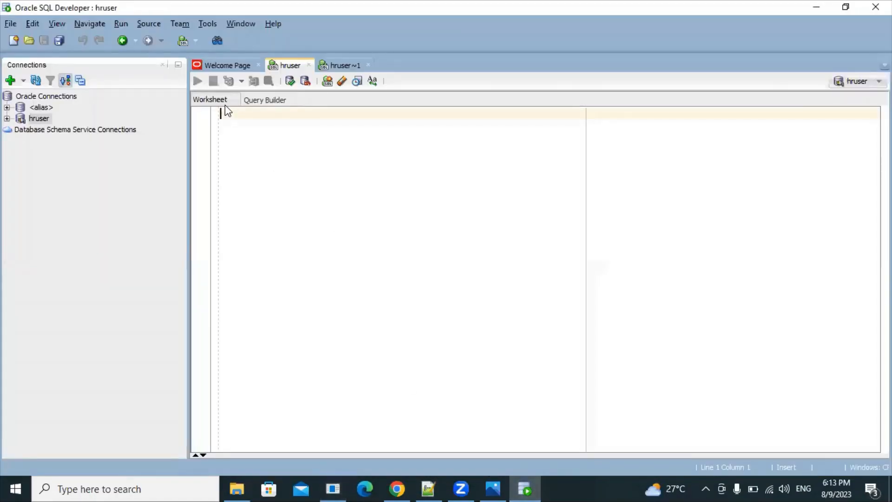
Step: Disconnect the hruser connection and close the hruser and hruser~1 worksheets
right_click(38, 118)
click(65, 138)
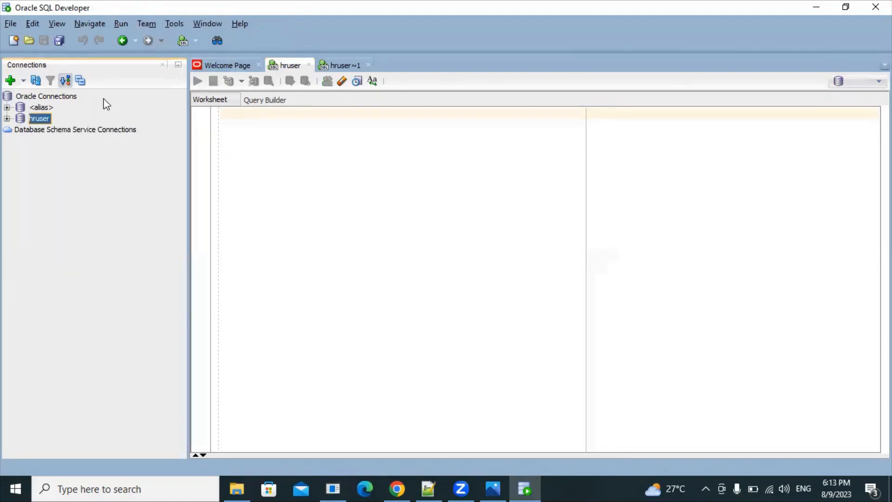
click(309, 65)
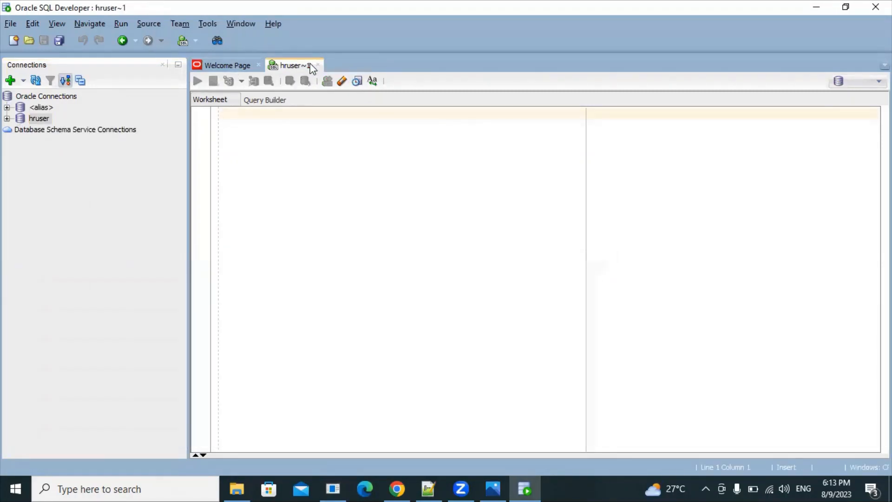
click(314, 66)
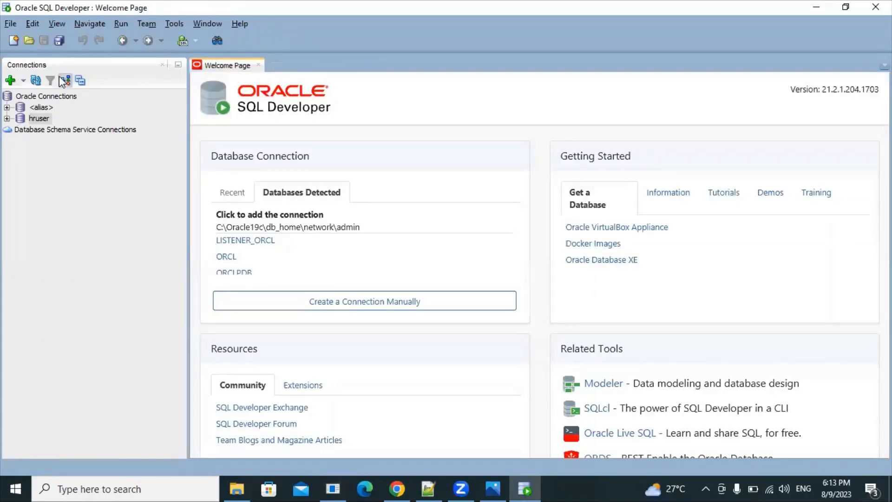
Step: Reconnect the hruser connection with its password, then collapse its object tree
right_click(45, 119)
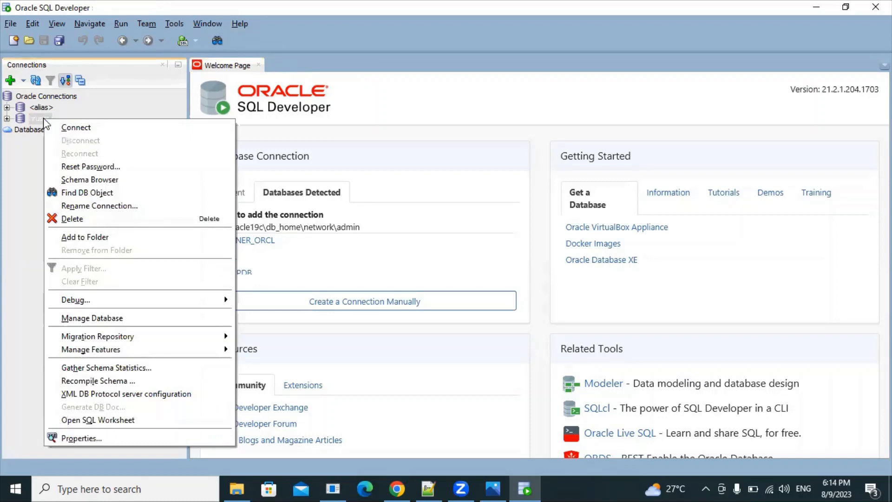
click(67, 127)
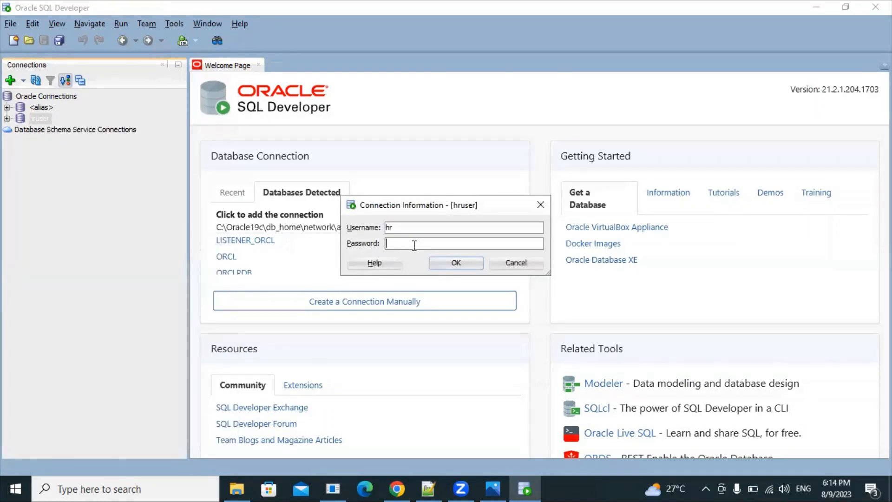
text(hr)
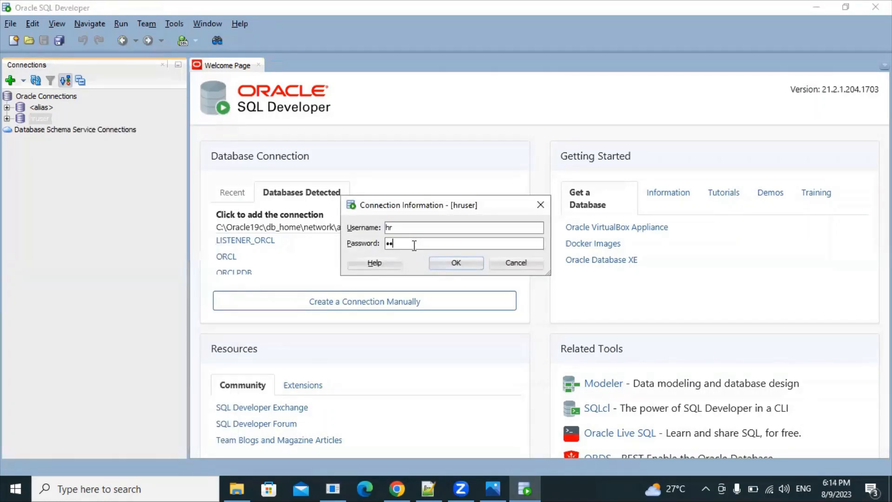
click(445, 264)
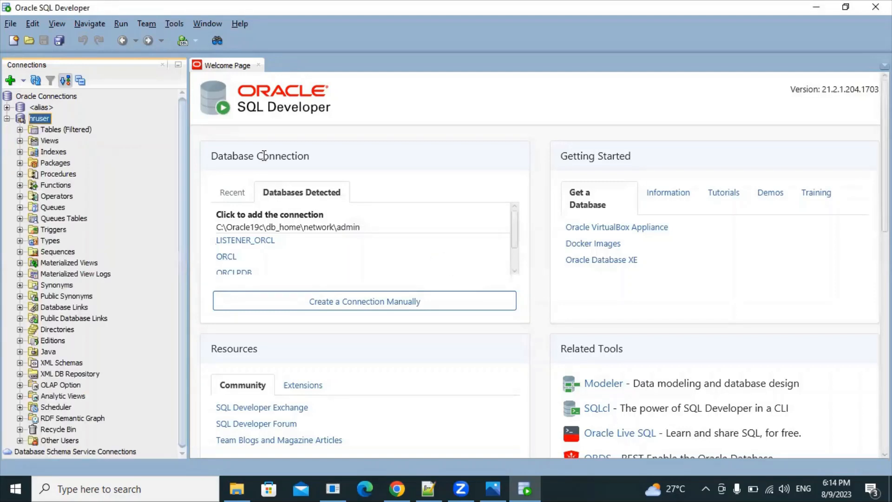
click(7, 119)
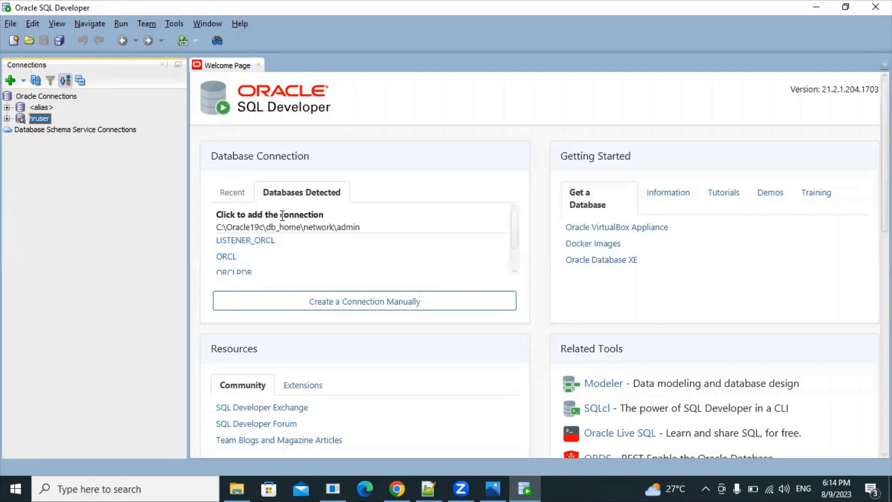
Step: Bring the Notepad++ notes back to the front
drag(308, 153, 192, 150)
click(396, 149)
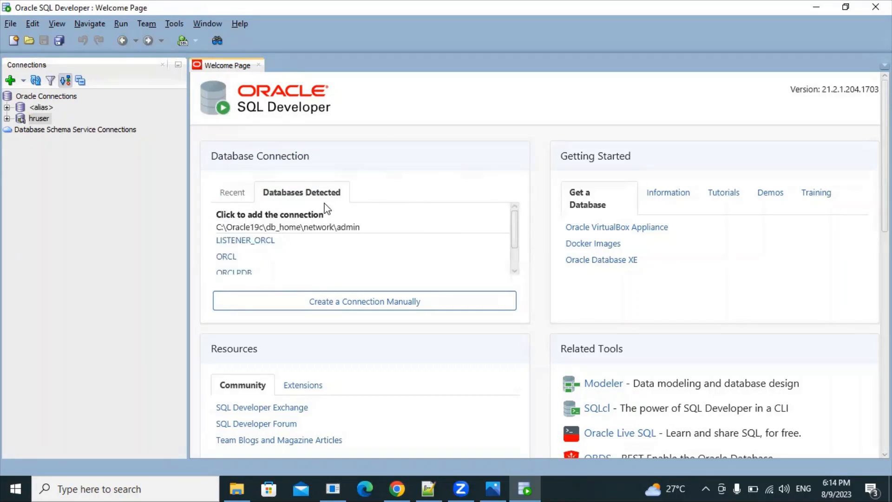
click(426, 487)
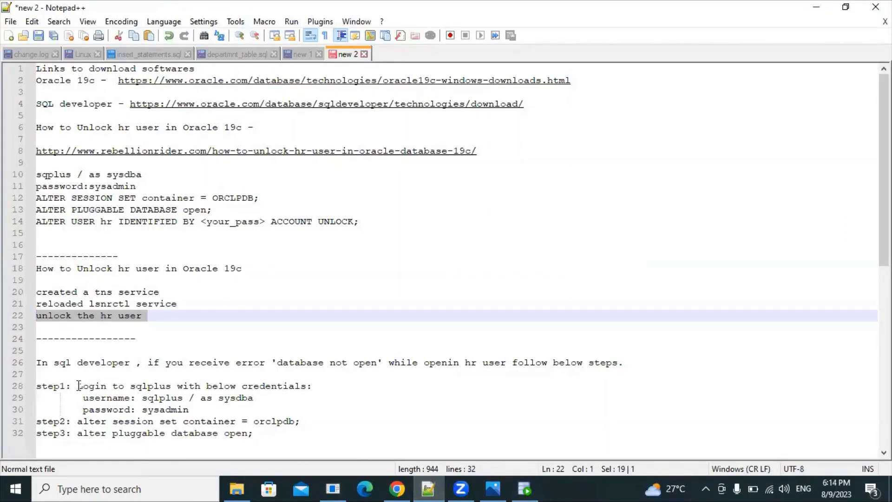
Step: Highlight the step-1 SQL*Plus login instructions, then the sysdba login lines in the SQL Plus console
drag(78, 386, 203, 408)
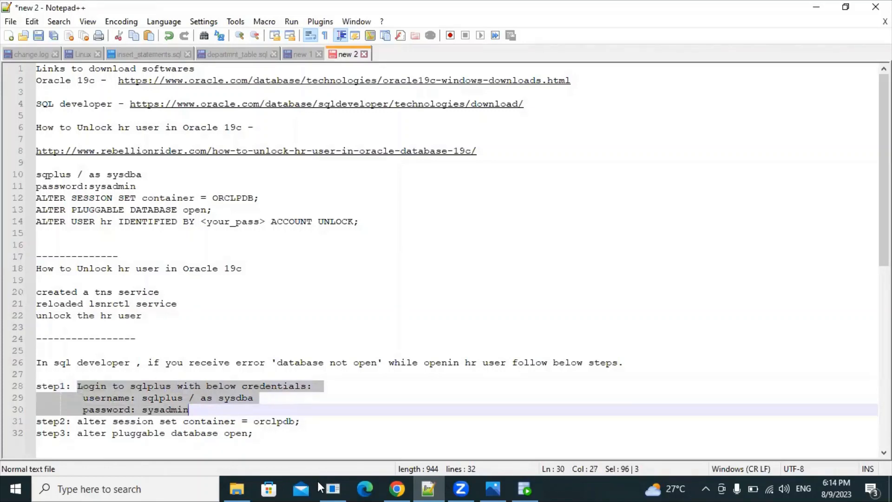
click(331, 488)
drag(87, 84, 96, 94)
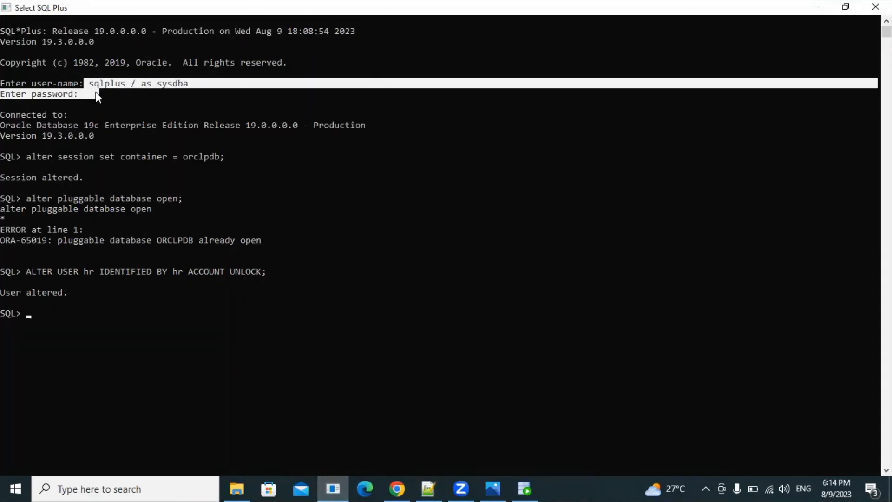
Step: Highlight the sysdba login, ALTER SESSION and ALTER PLUGGABLE DATABASE commands, then return to SQL Developer
mouse_move(88, 84)
mouse_down()
mouse_move(93, 93)
mouse_move(105, 90)
mouse_up()
drag(27, 157, 57, 158)
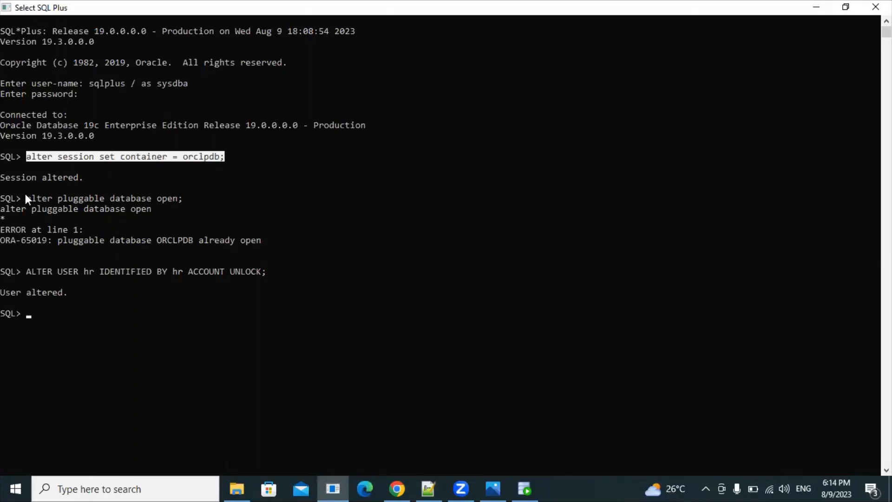
drag(27, 195, 180, 197)
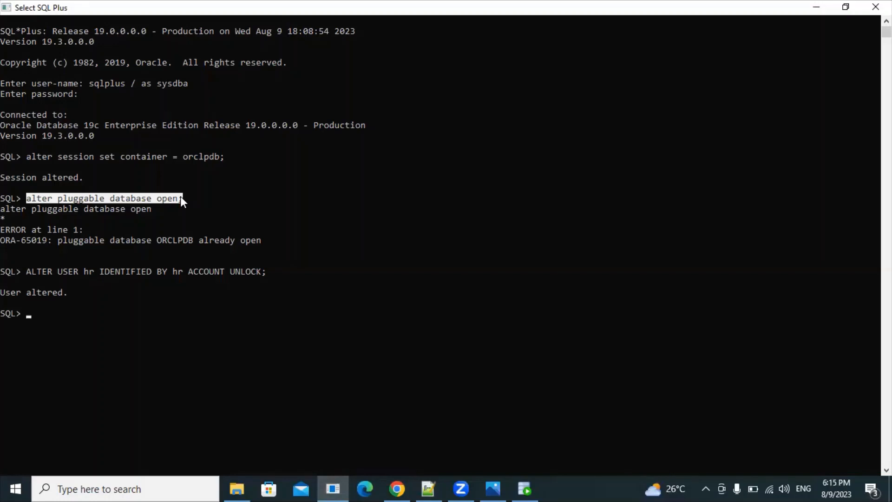
click(523, 486)
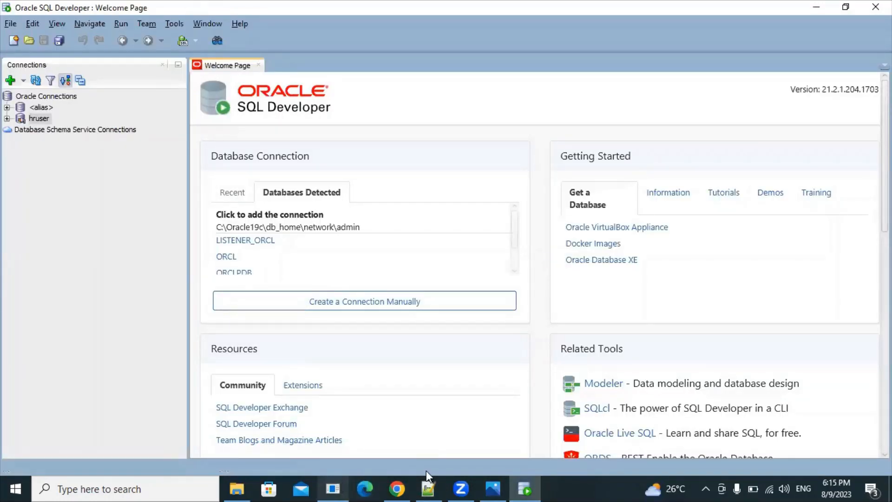
click(428, 489)
drag(253, 433, 37, 387)
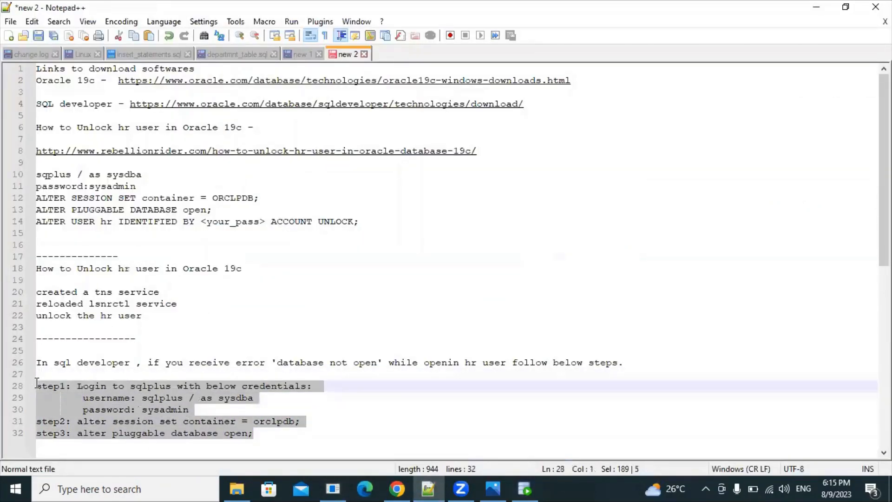
drag(284, 363, 387, 366)
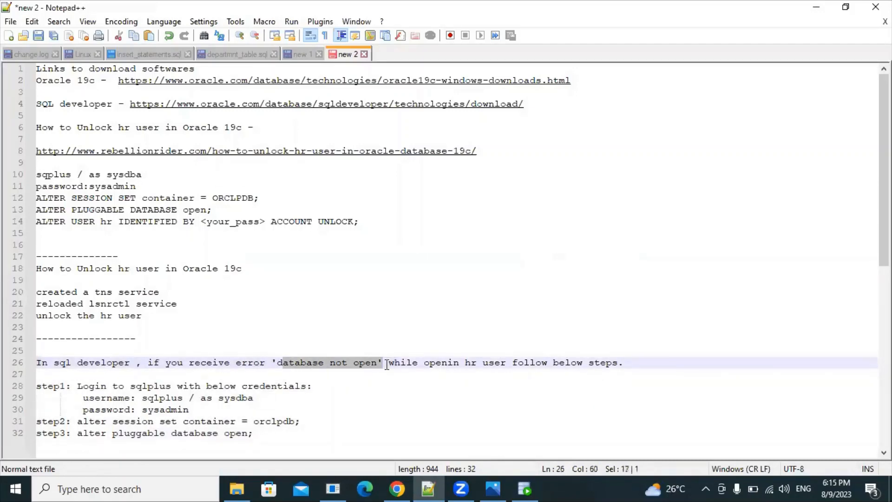
click(394, 307)
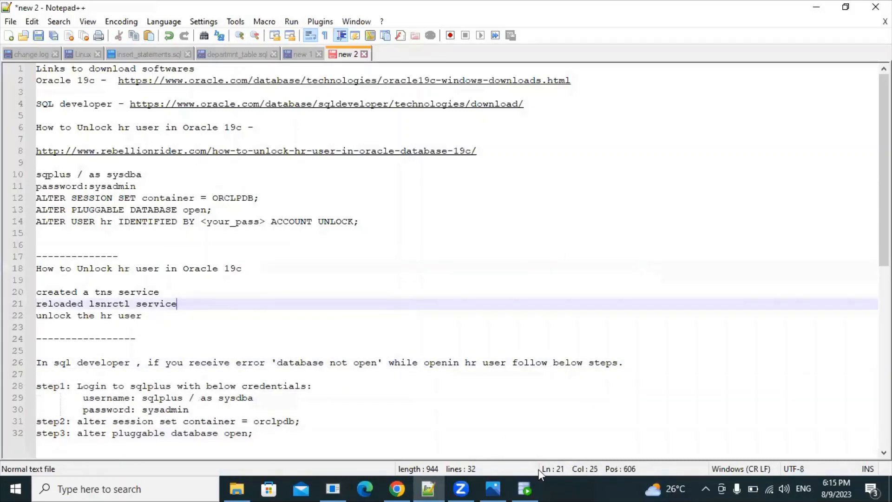
click(530, 486)
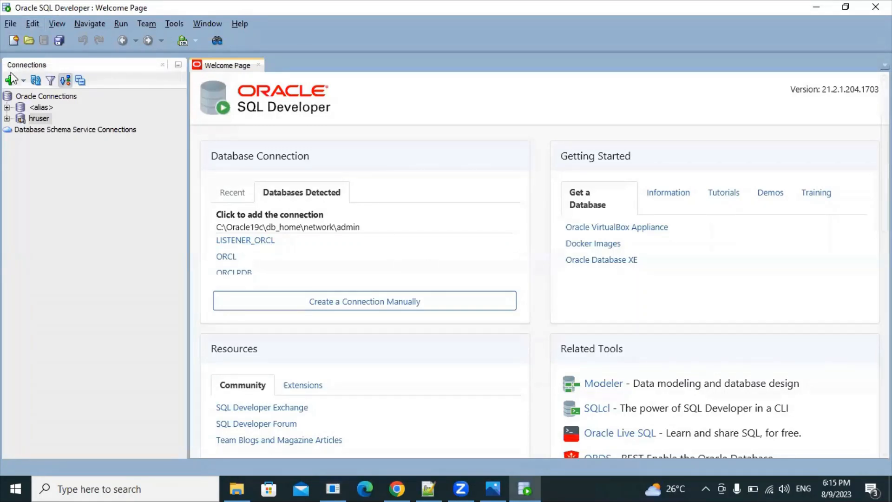
Step: Open an hruser SQL worksheet and expand hruser > Tables (Filtered) to list the HR tables
right_click(34, 122)
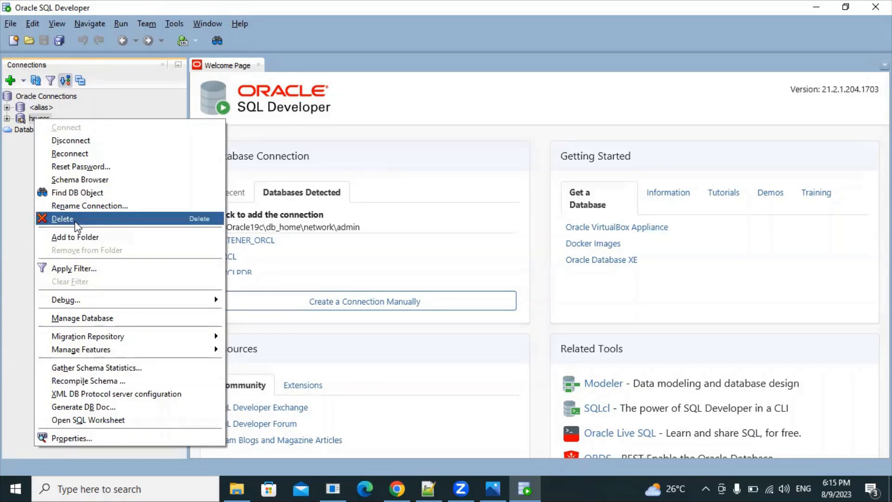
click(86, 420)
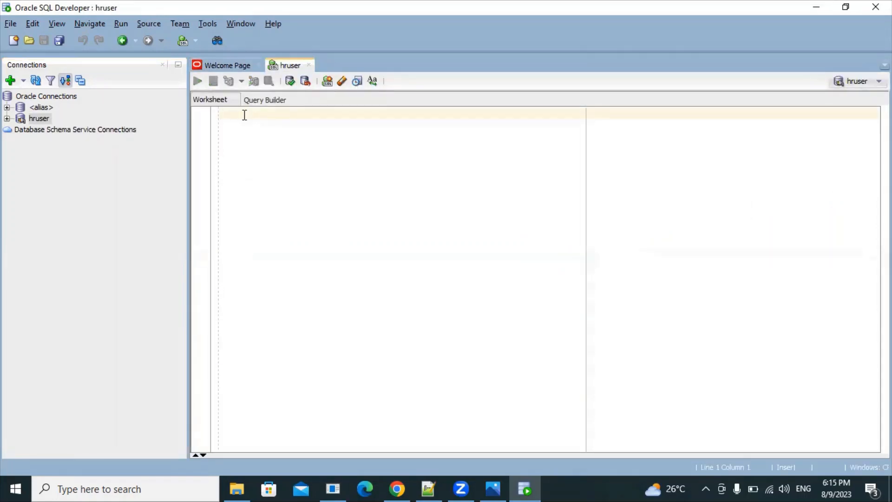
click(7, 119)
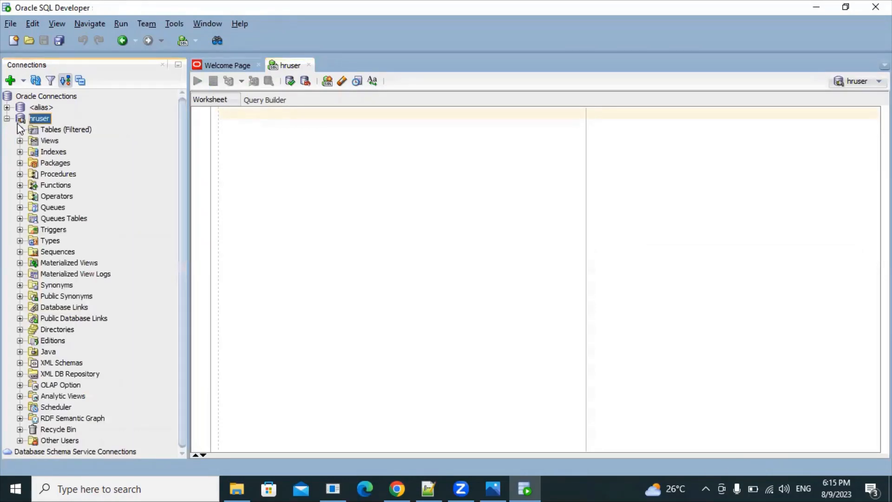
click(19, 129)
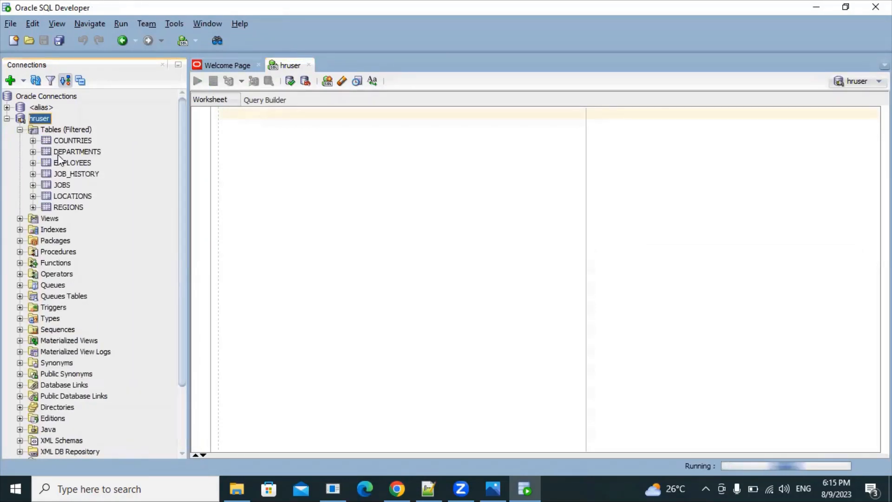
click(260, 115)
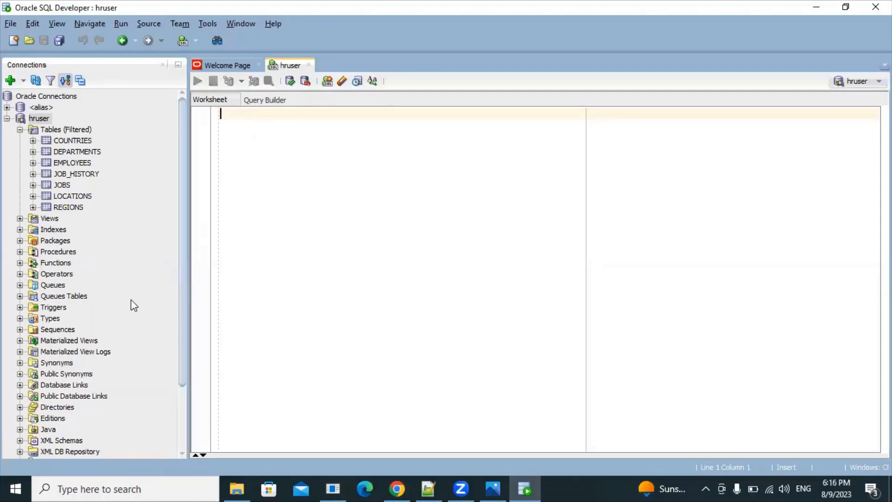
click(334, 487)
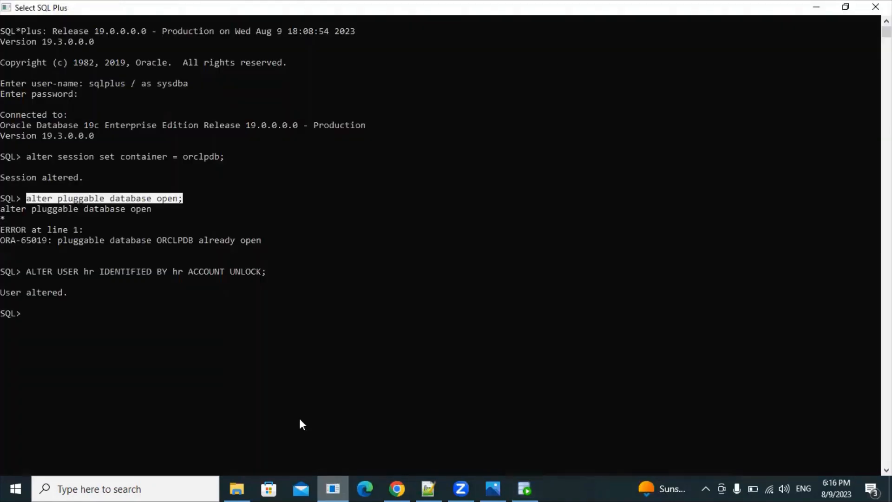
click(817, 6)
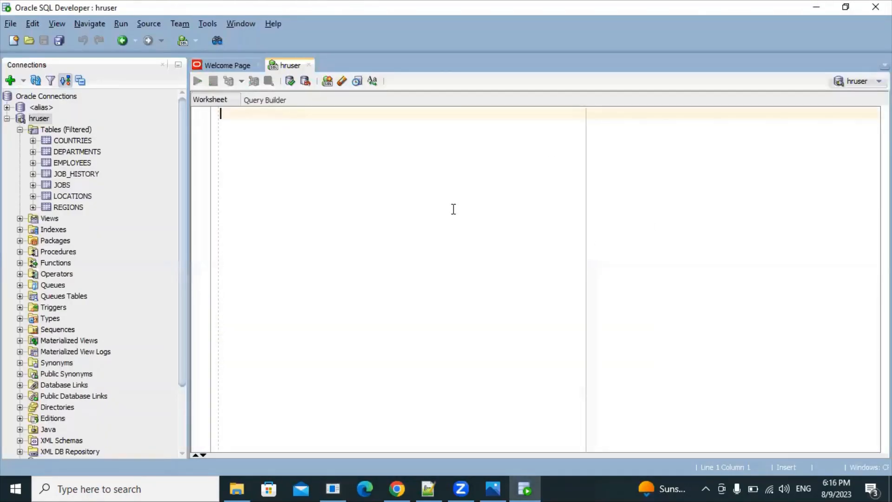